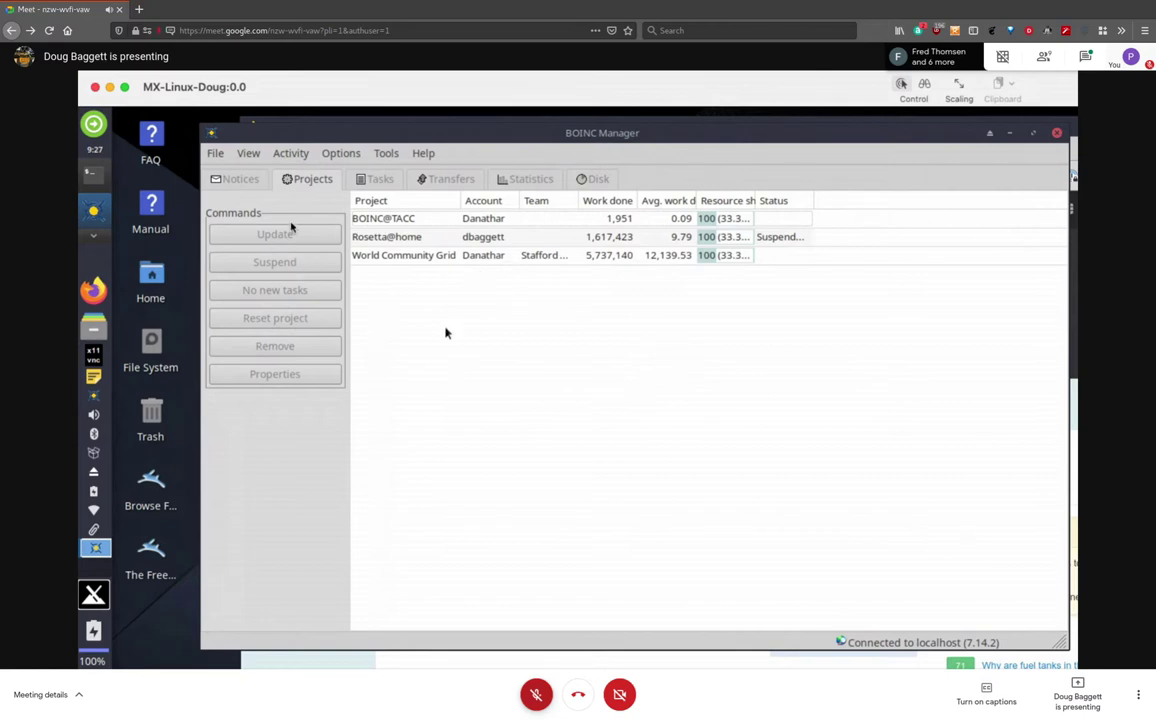
# Switch BOINC Manager from Advanced View to Simple View via the View menu
pyautogui.click(378, 153)
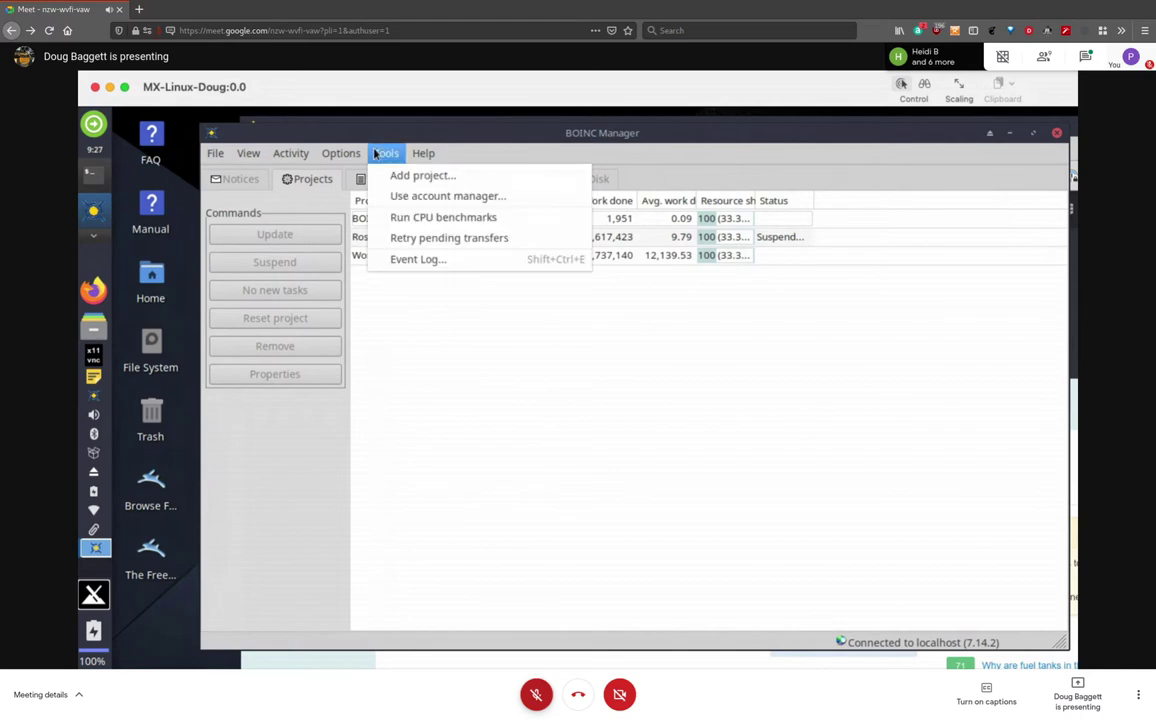
pyautogui.moveTo(281, 155)
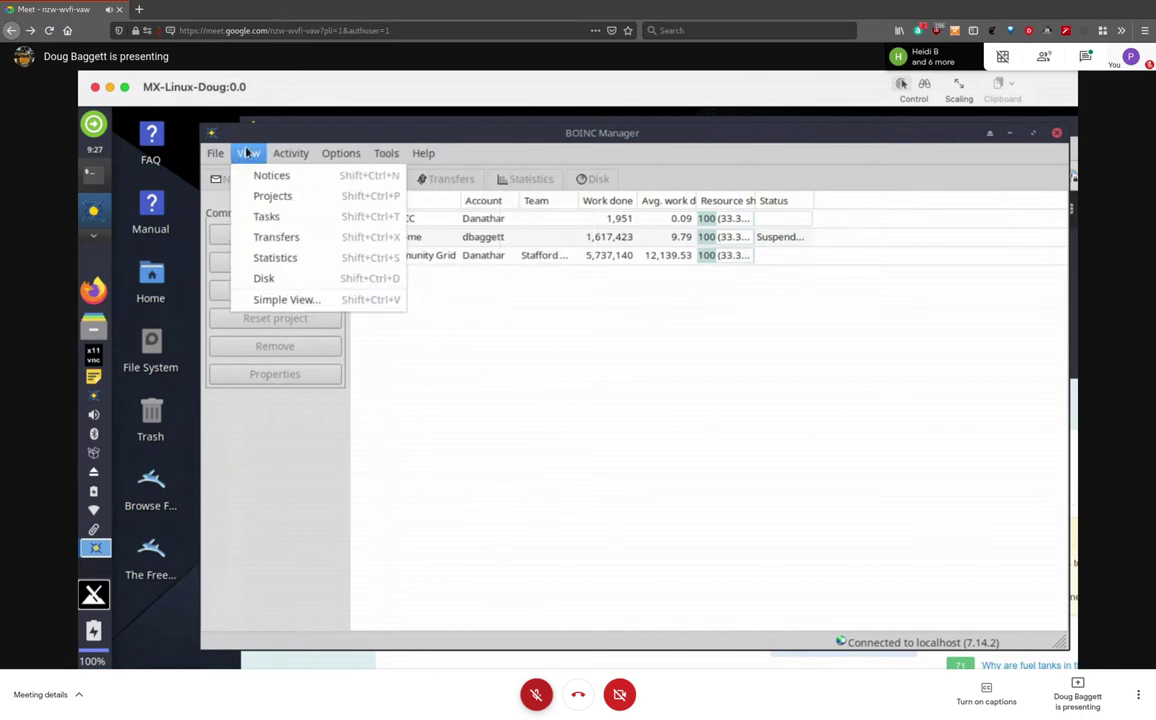
pyautogui.click(283, 301)
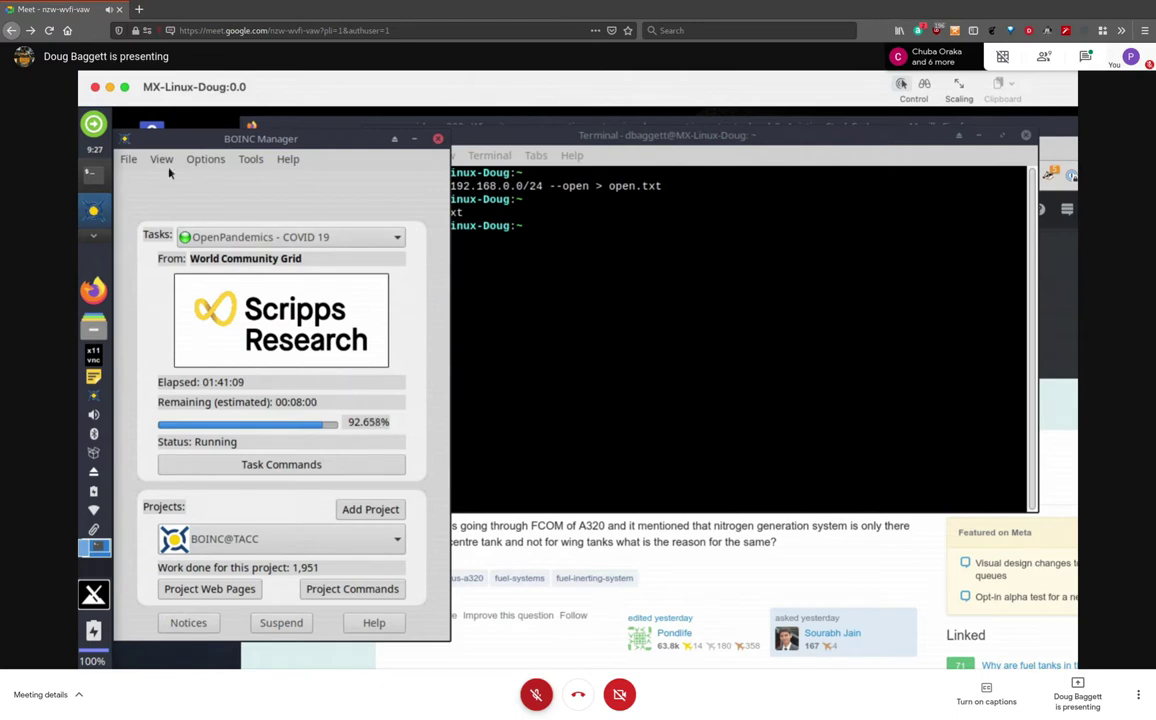
# Return from Simple View to Advanced View through the View menu
pyautogui.click(163, 161)
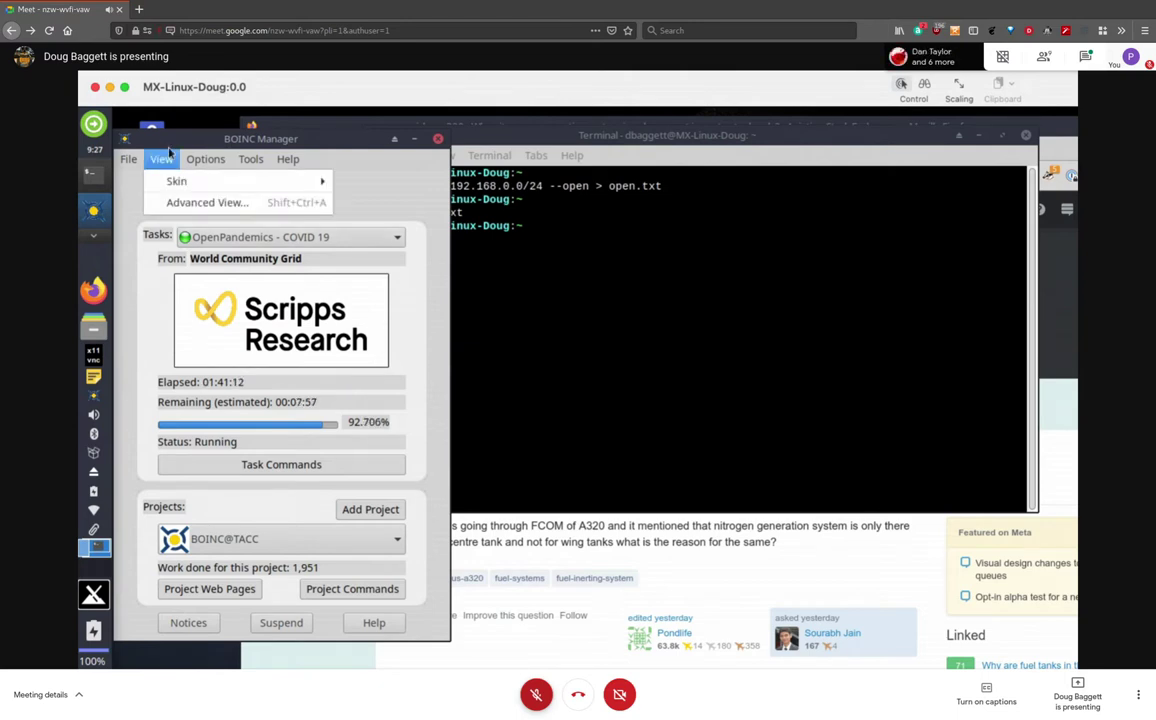
pyautogui.moveTo(187, 181)
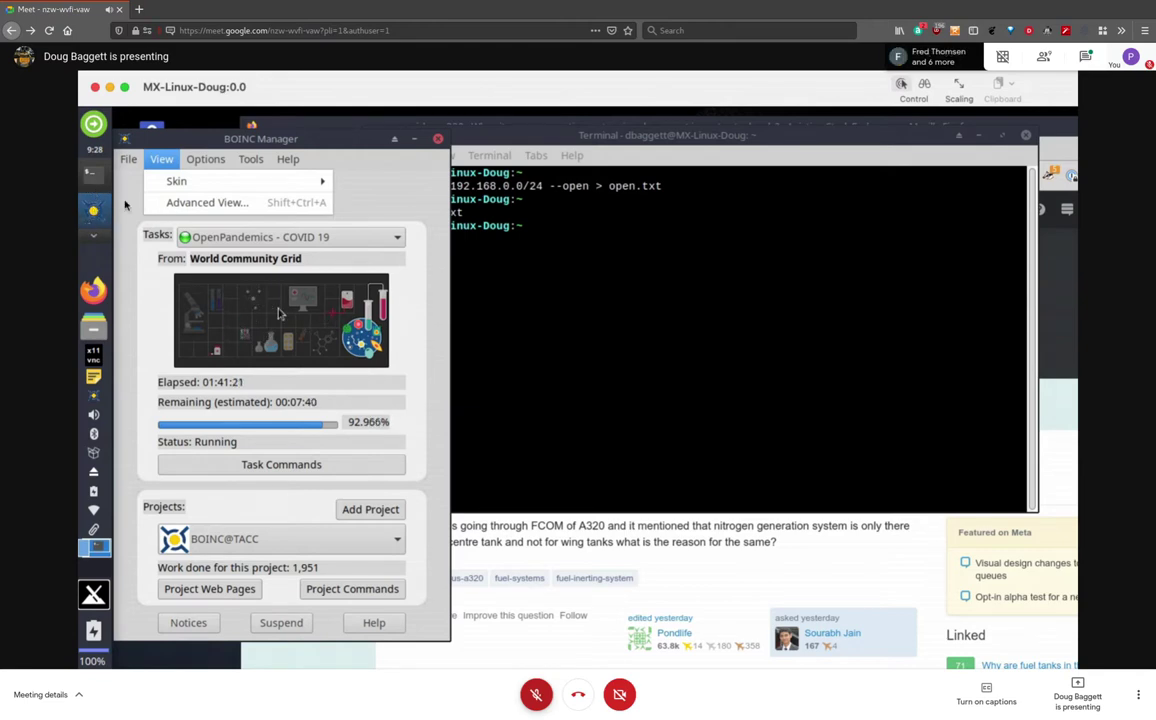
pyautogui.click(195, 204)
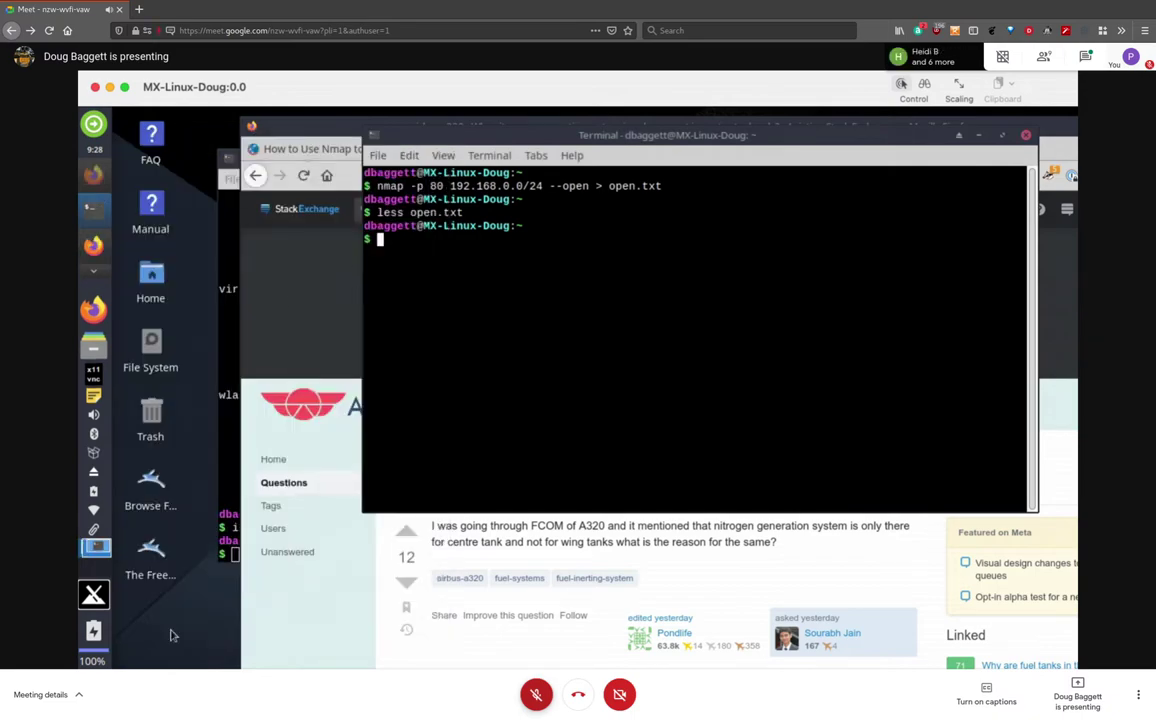
# Launch BOINC Manager by searching 'boinc' in the Whisker menu, then switch it to Advanced View
pyautogui.click(93, 600)
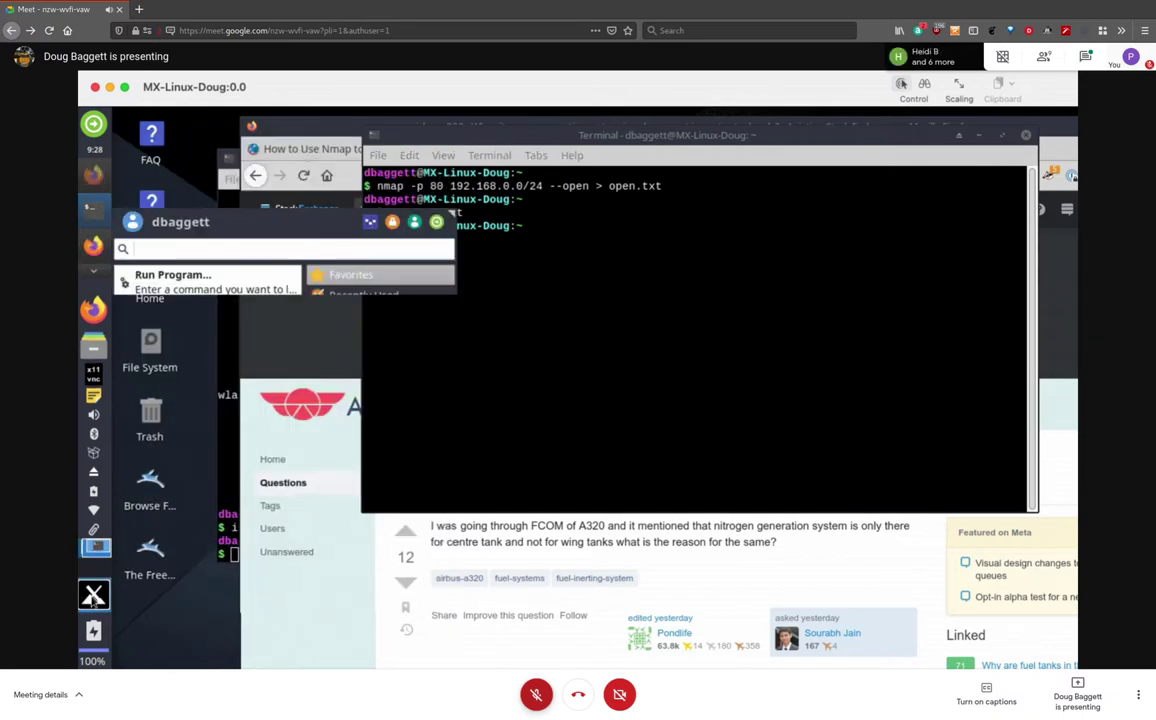
pyautogui.write('boinc')
pyautogui.press('Return')
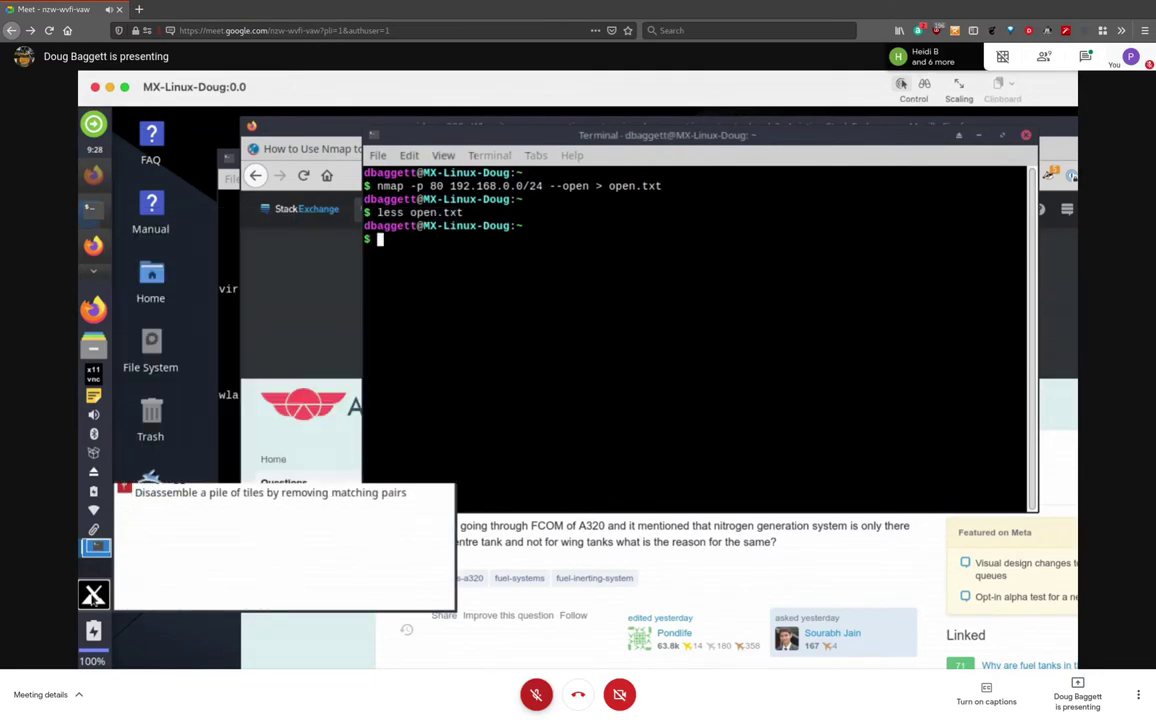
pyautogui.click(162, 160)
pyautogui.click(236, 203)
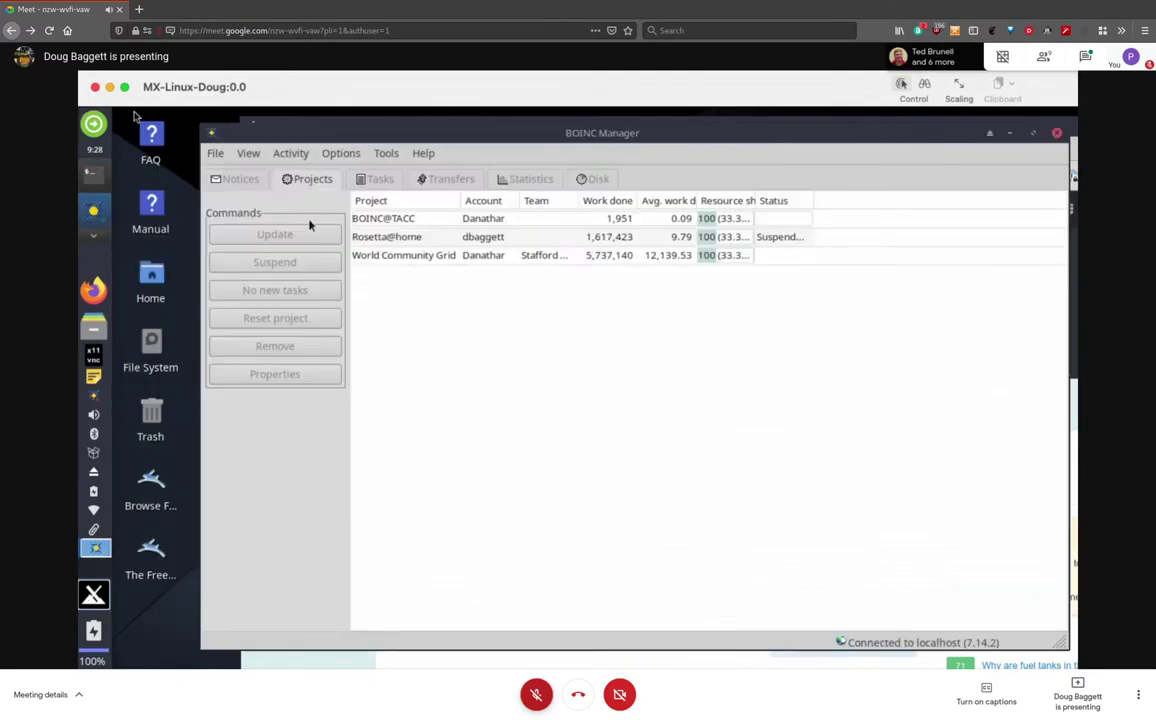
pyautogui.click(245, 182)
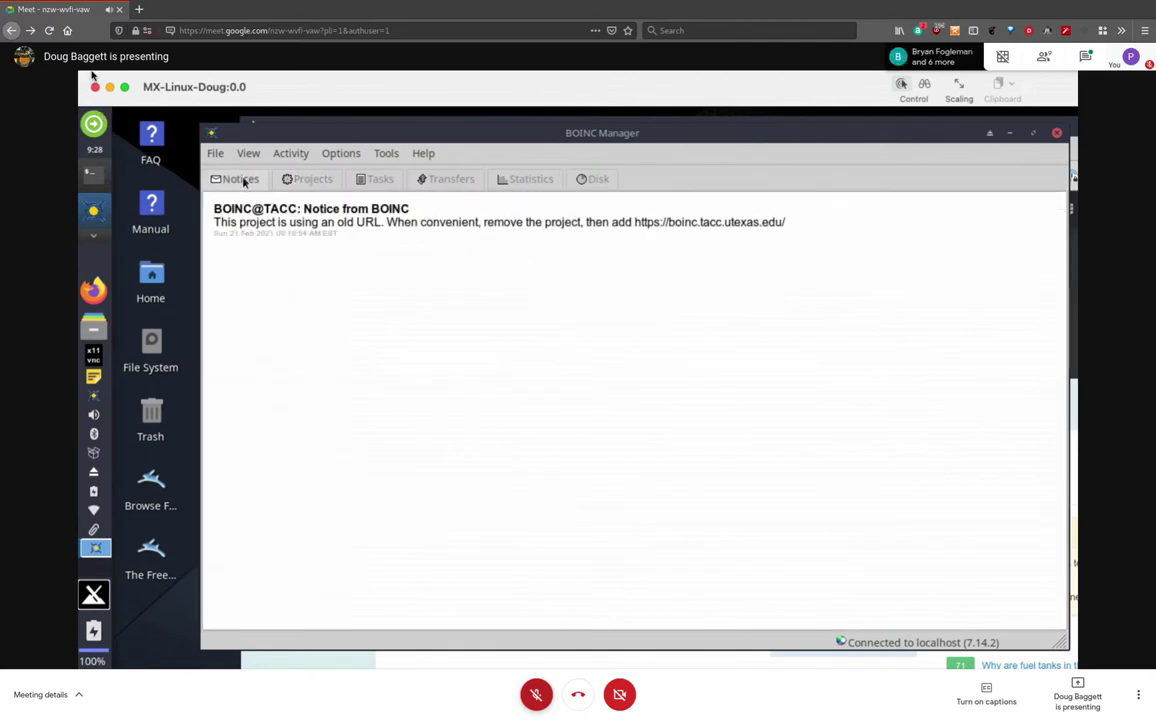
pyautogui.click(312, 183)
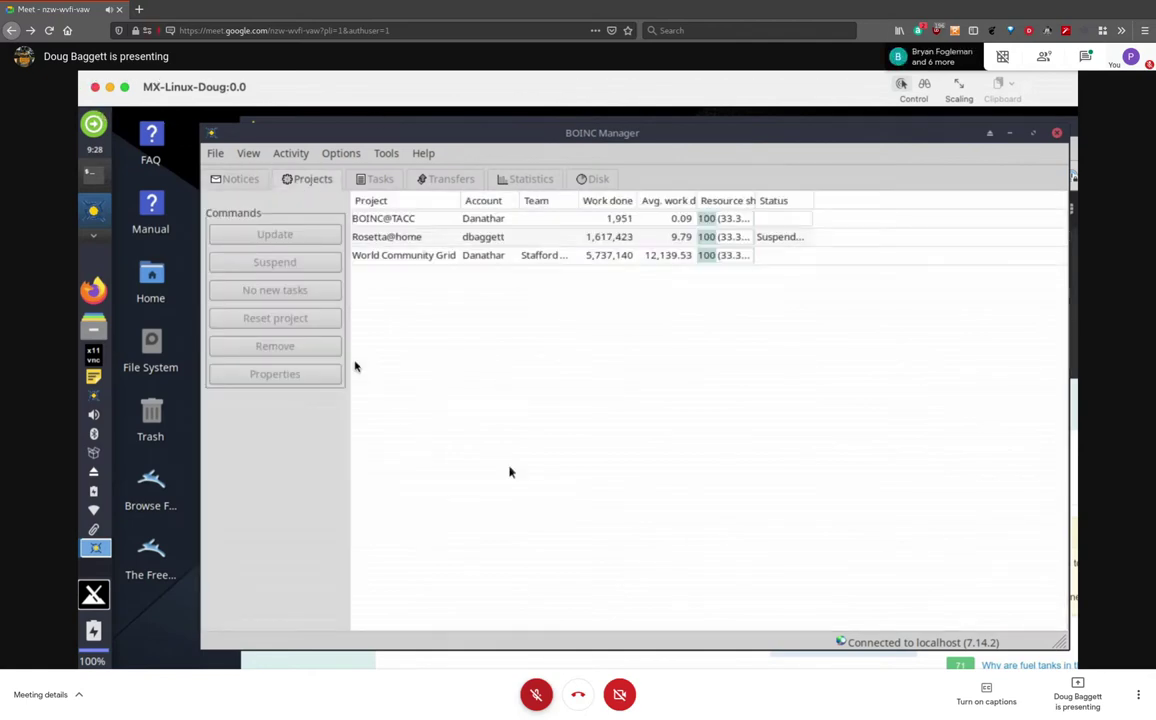
pyautogui.click(236, 181)
pyautogui.click(310, 181)
pyautogui.click(236, 181)
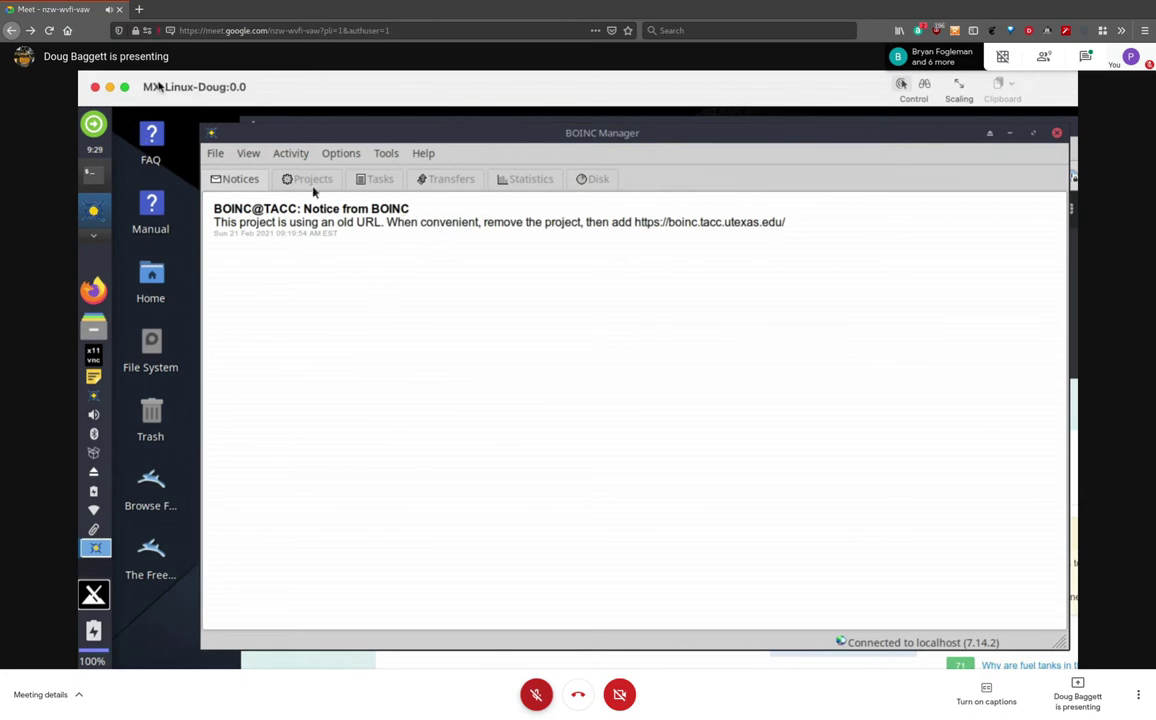
pyautogui.click(310, 180)
pyautogui.click(478, 238)
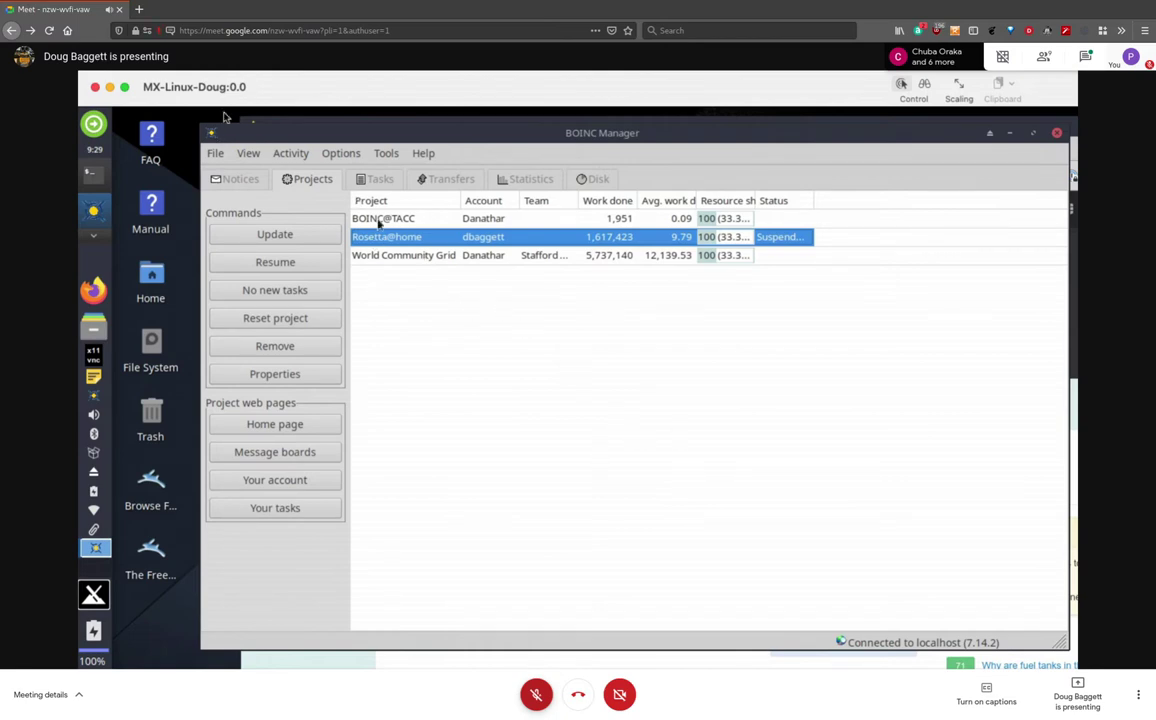
pyautogui.click(423, 257)
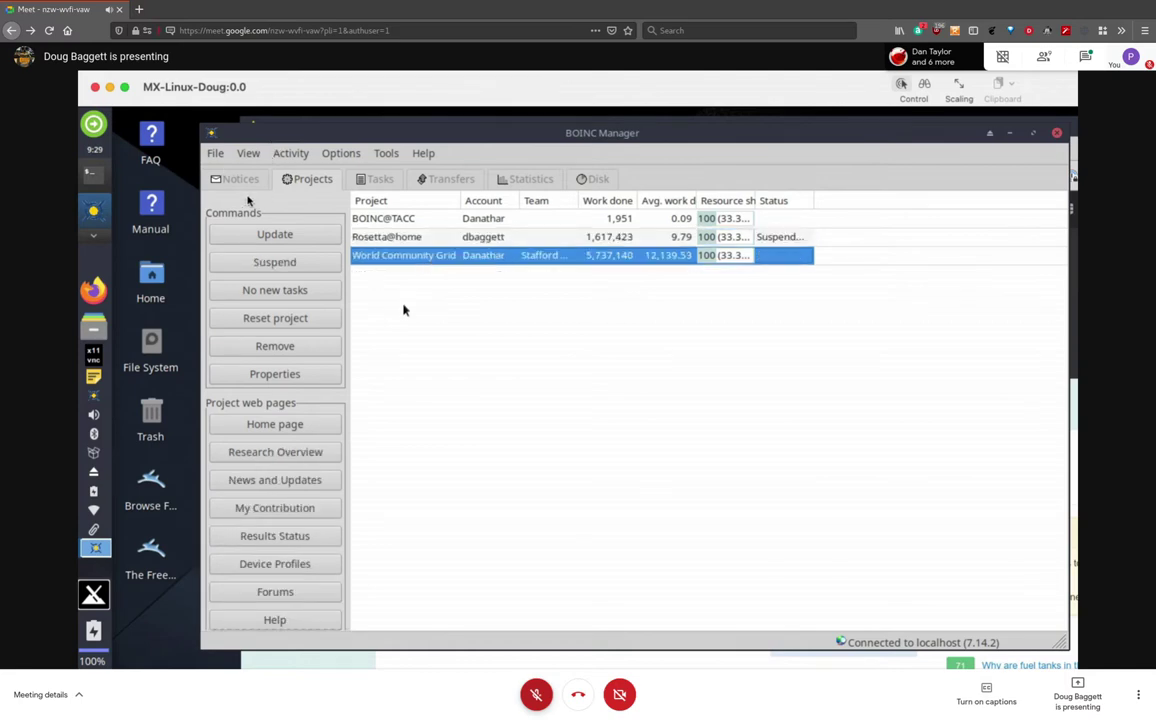
pyautogui.click(383, 219)
pyautogui.click(388, 257)
pyautogui.click(384, 238)
pyautogui.click(385, 257)
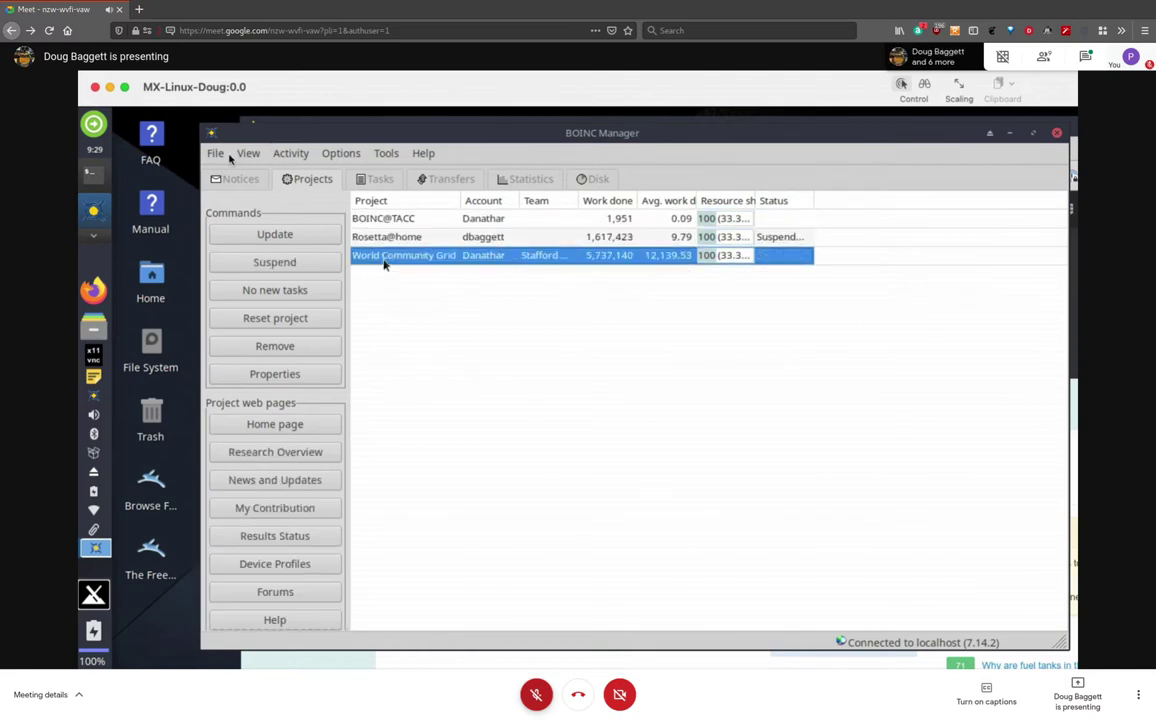
pyautogui.click(284, 376)
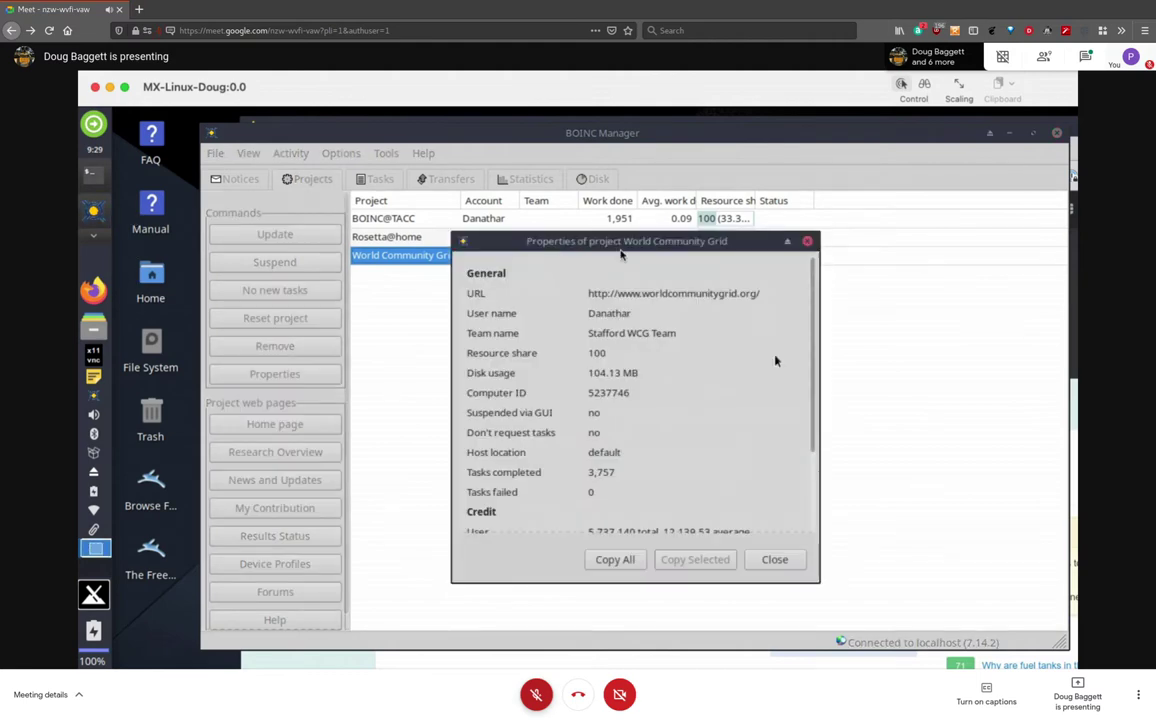
pyautogui.moveTo(813, 305); pyautogui.dragTo(811, 272)
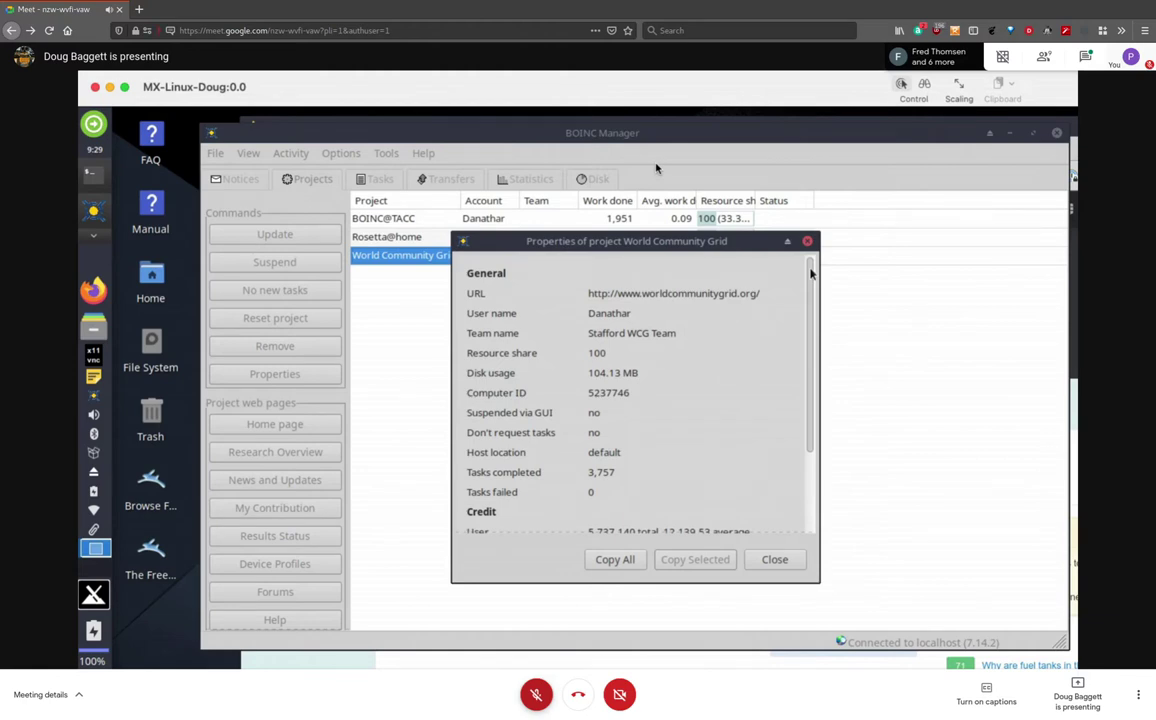
pyautogui.moveTo(811, 272); pyautogui.dragTo(810, 400)
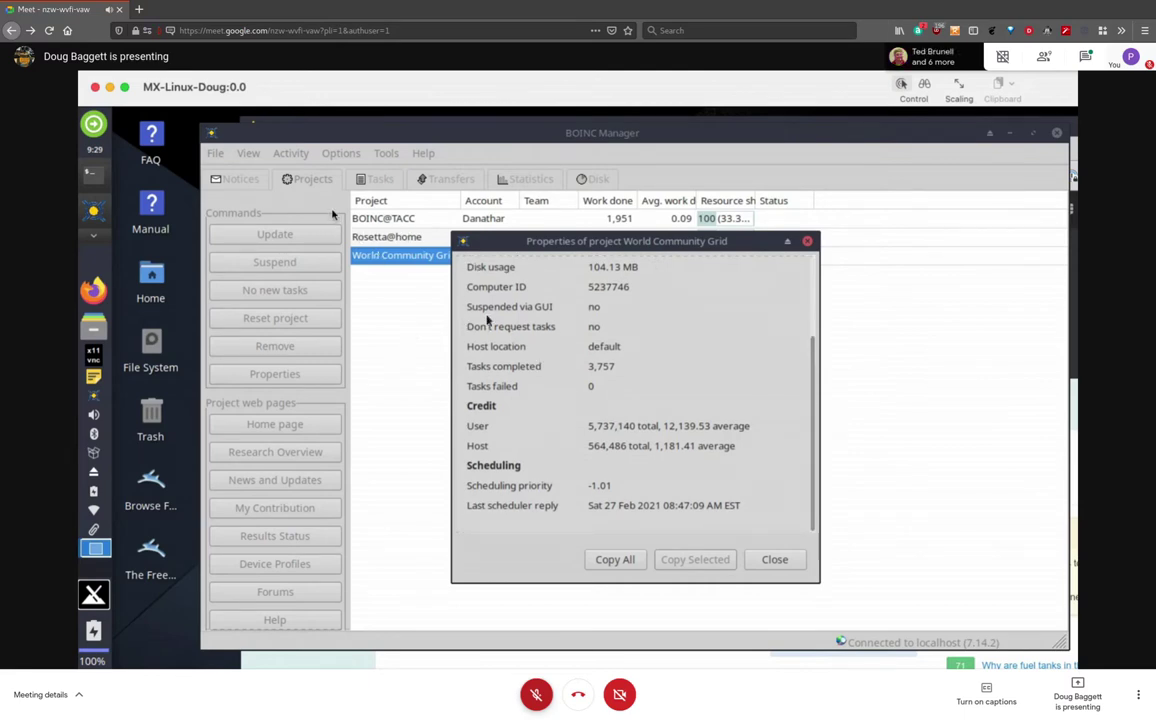
pyautogui.click(807, 242)
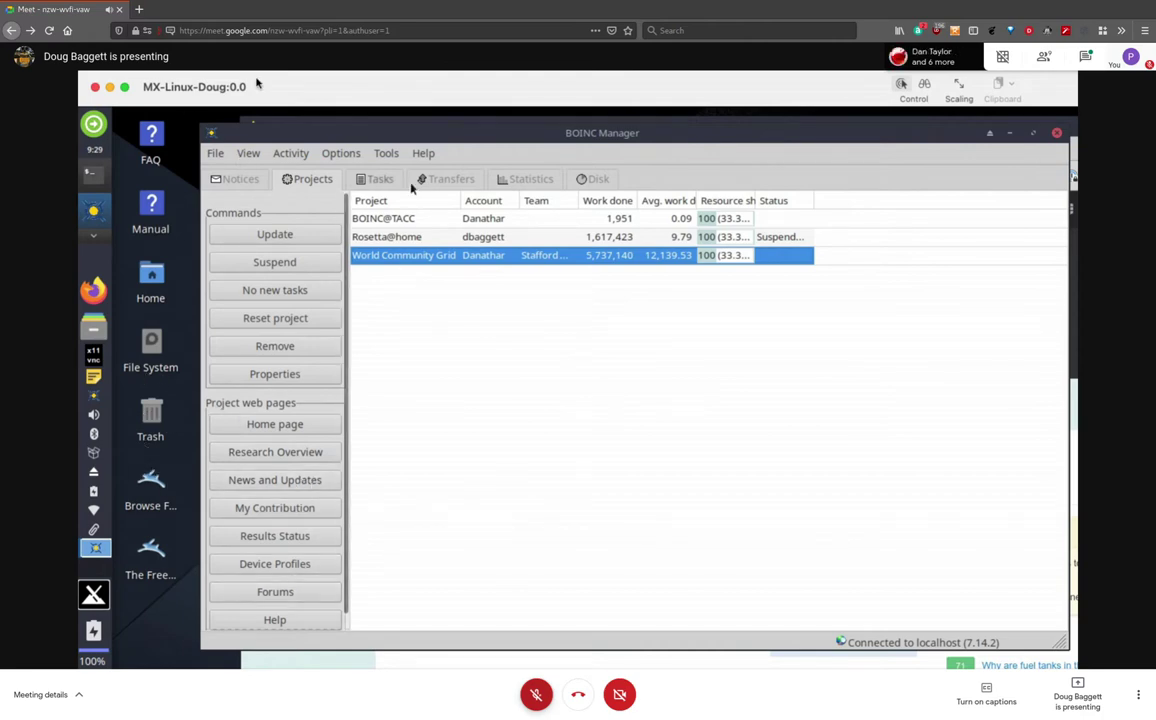
# Show all tasks in the Tasks tab, and move and enlarge the window to reveal more columns
pyautogui.click(378, 182)
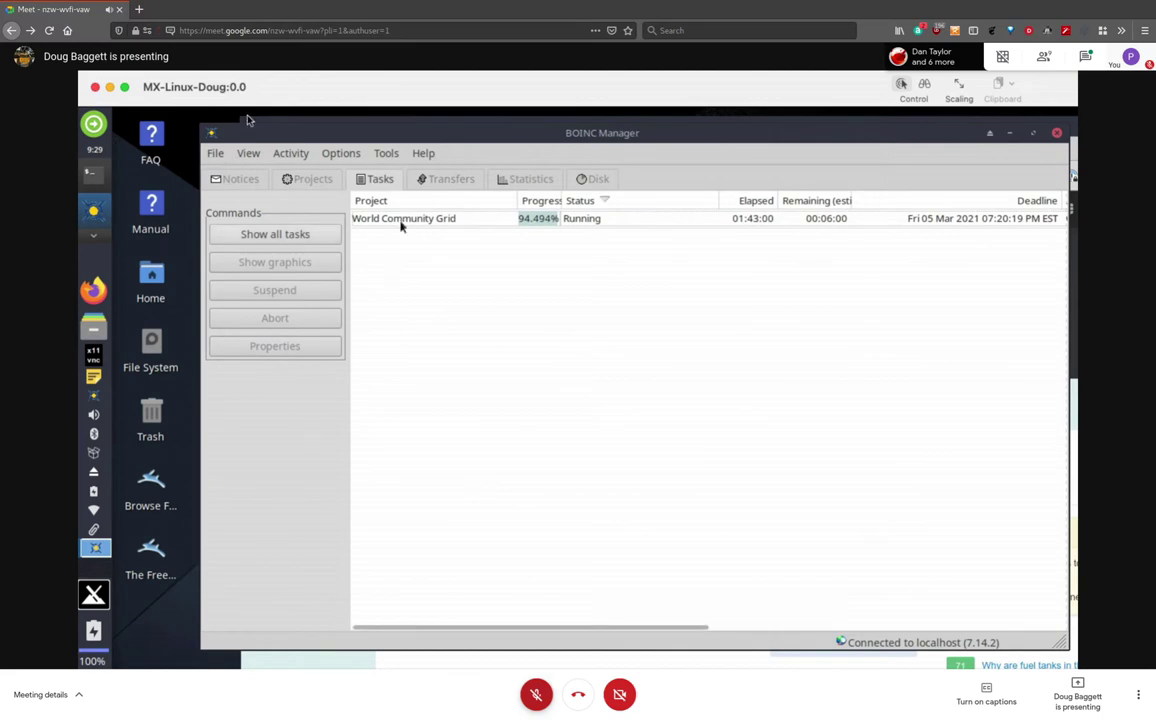
pyautogui.click(320, 236)
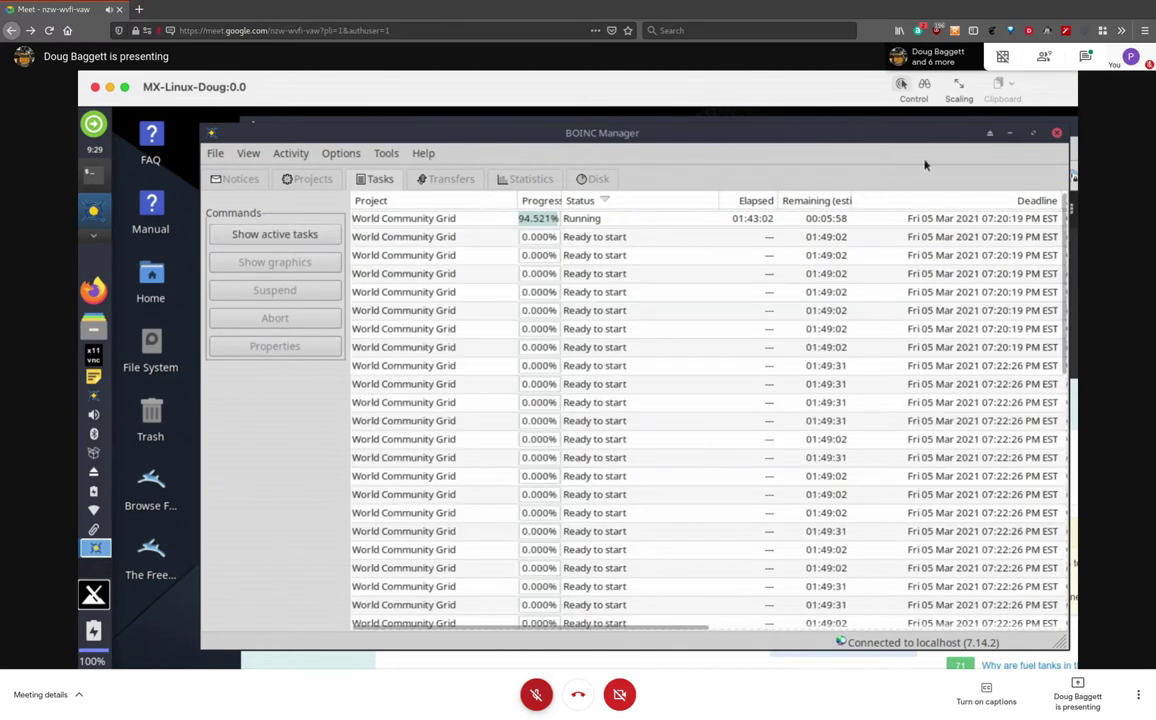
pyautogui.moveTo(849, 132); pyautogui.dragTo(766, 132)
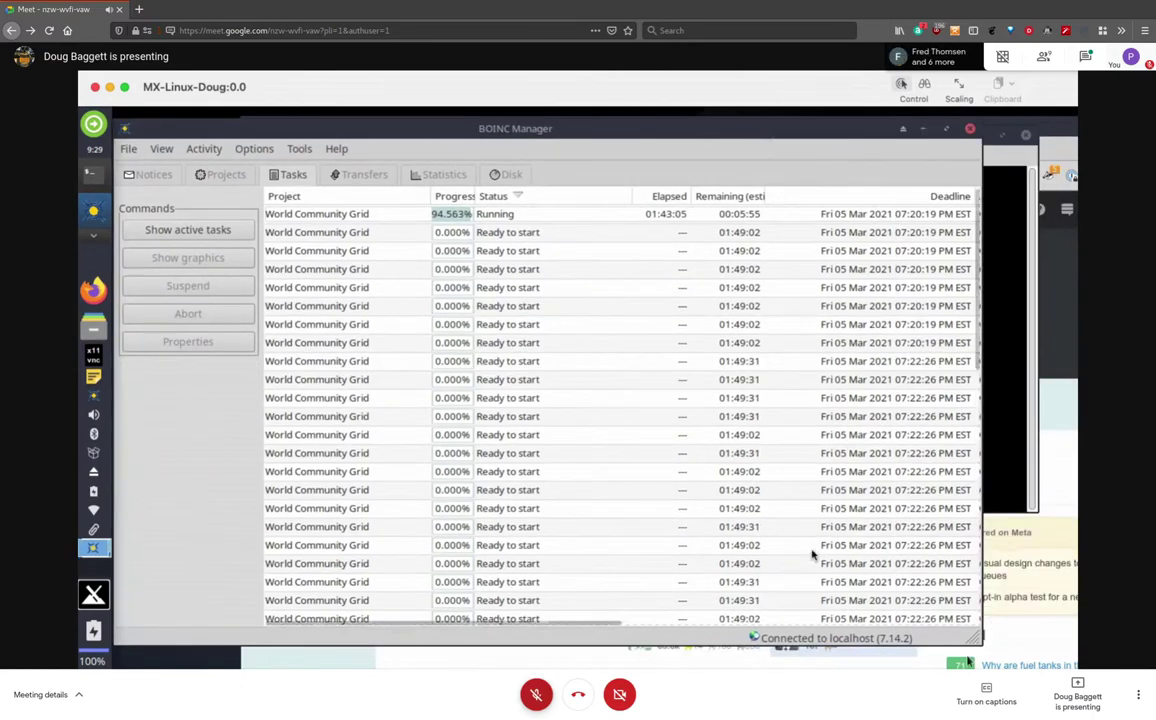
pyautogui.moveTo(974, 650); pyautogui.dragTo(1035, 658)
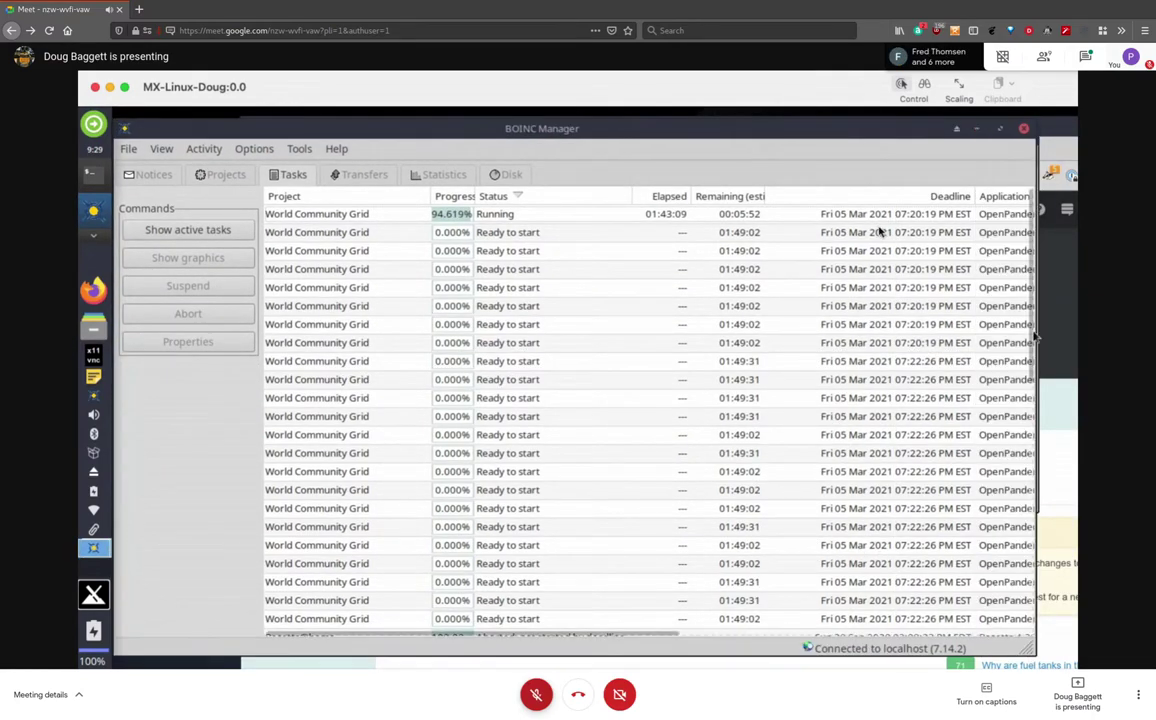
pyautogui.moveTo(591, 633); pyautogui.dragTo(766, 650)
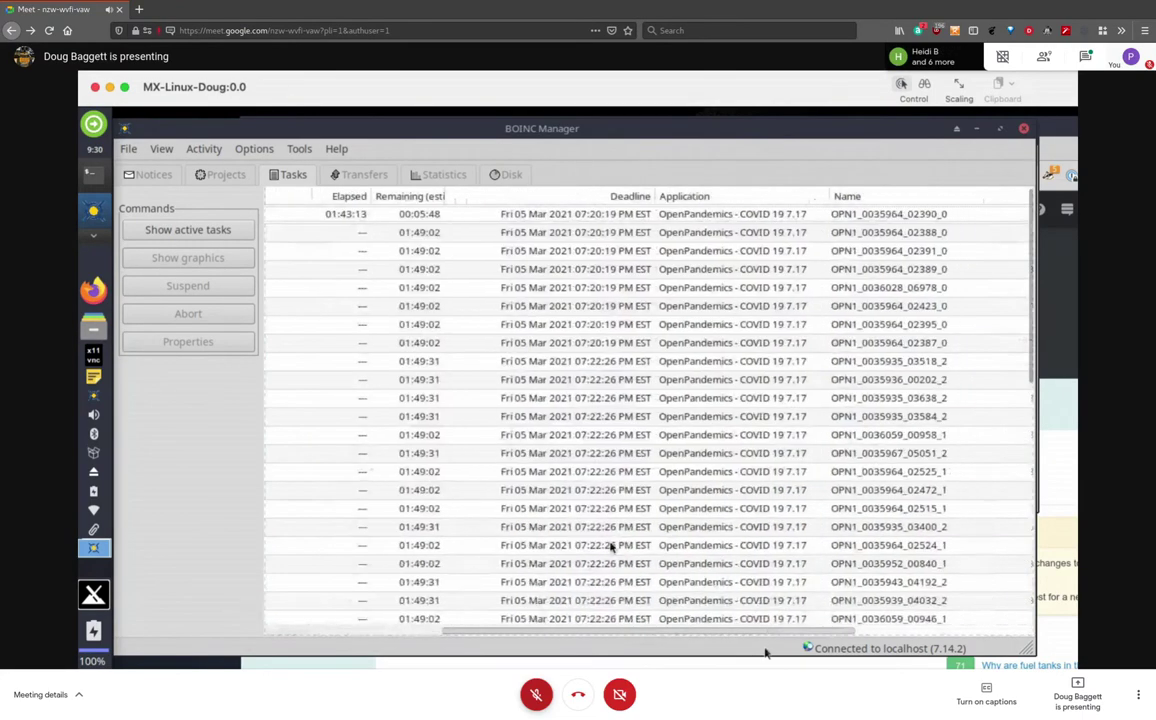
# Select the running task and scroll the task list horizontally and vertically
pyautogui.click(718, 216)
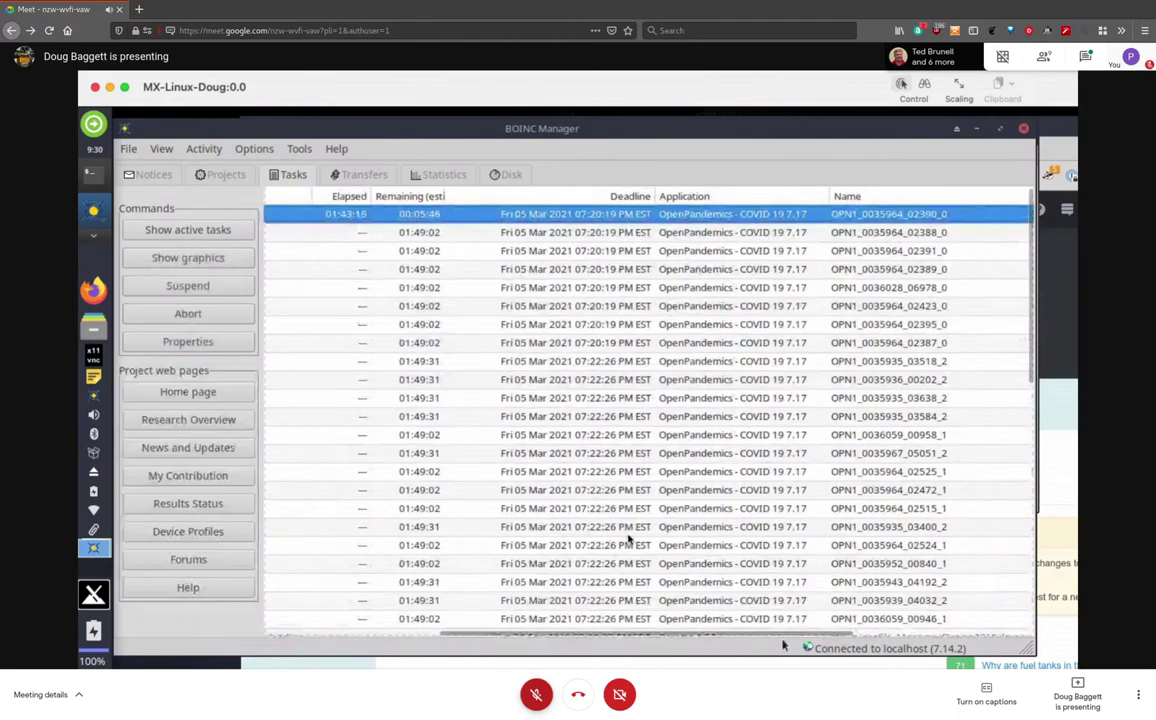
pyautogui.moveTo(777, 641); pyautogui.dragTo(419, 633)
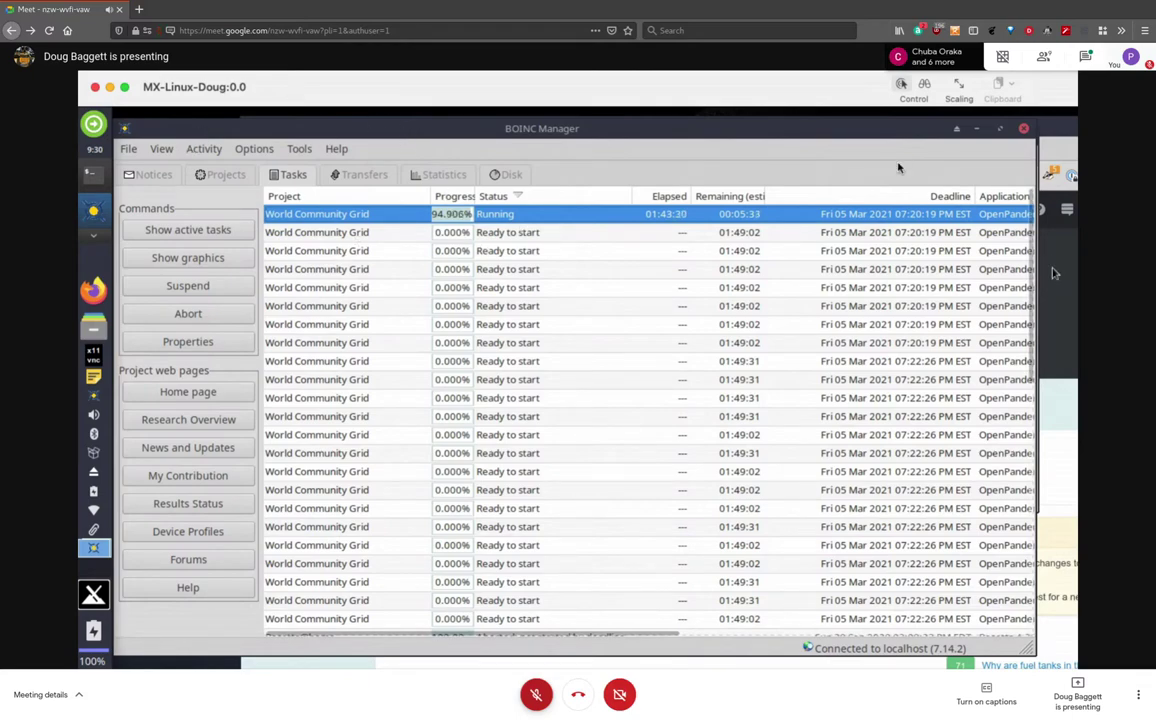
pyautogui.scroll(-1, 1022, 303)
pyautogui.scroll(-7, 1022, 303)
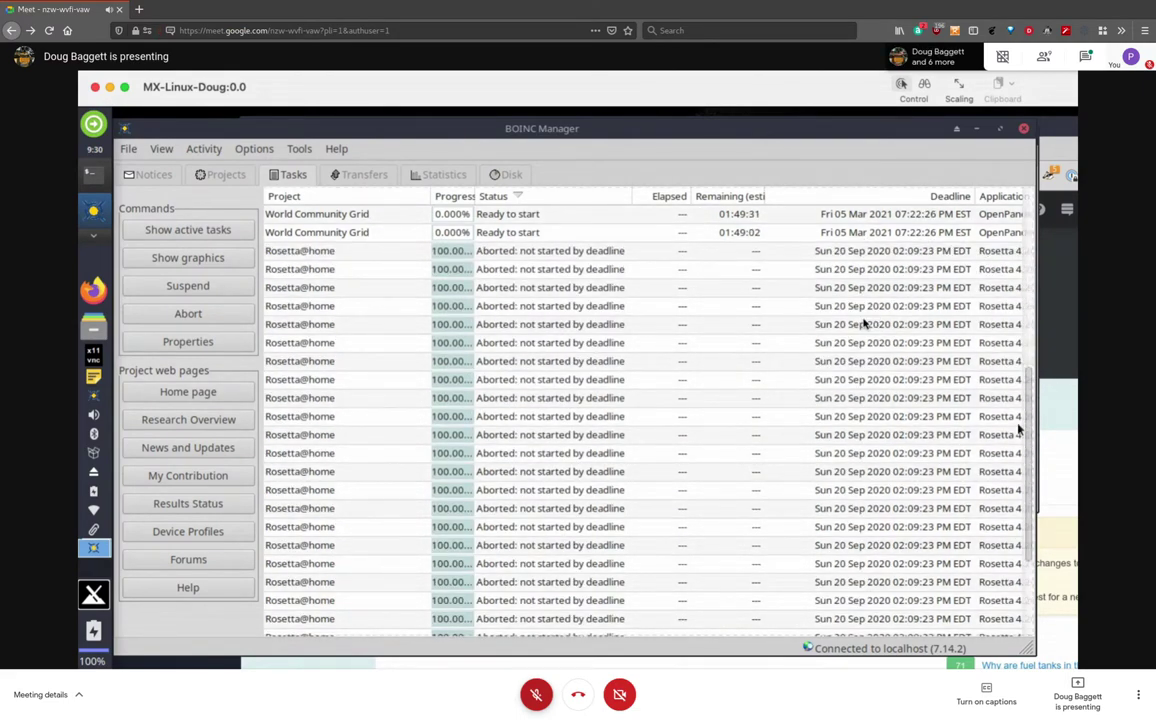
pyautogui.scroll(-1, 1020, 429)
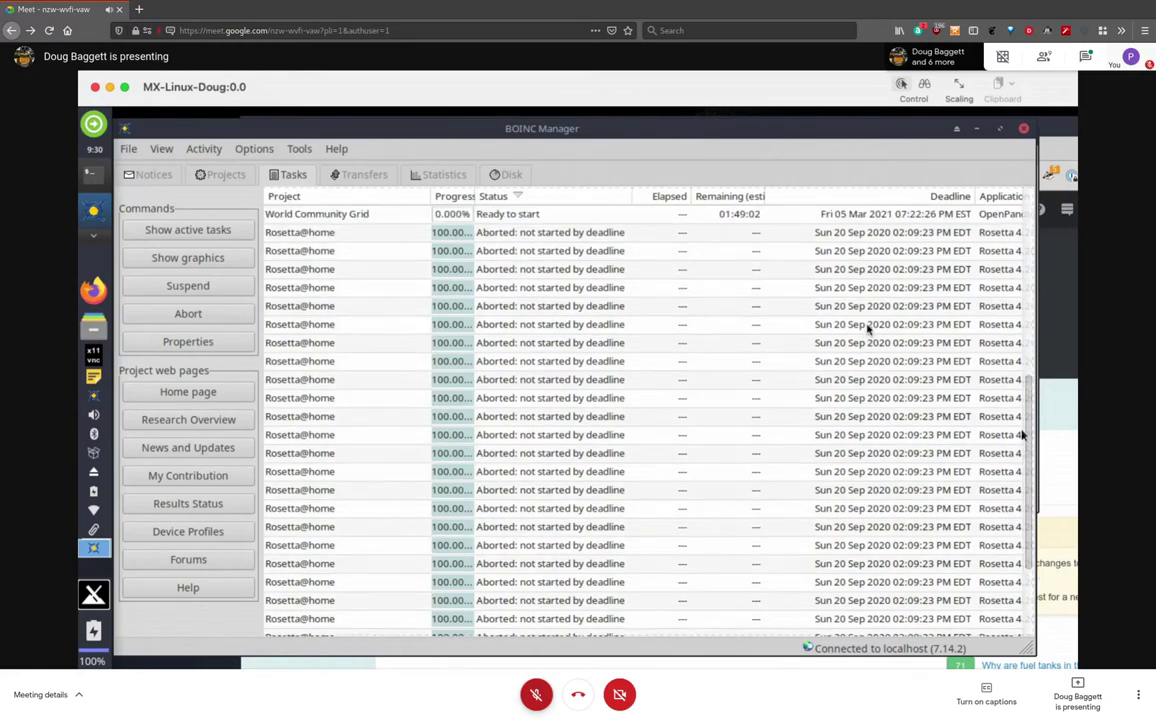
pyautogui.scroll(1, 1022, 435)
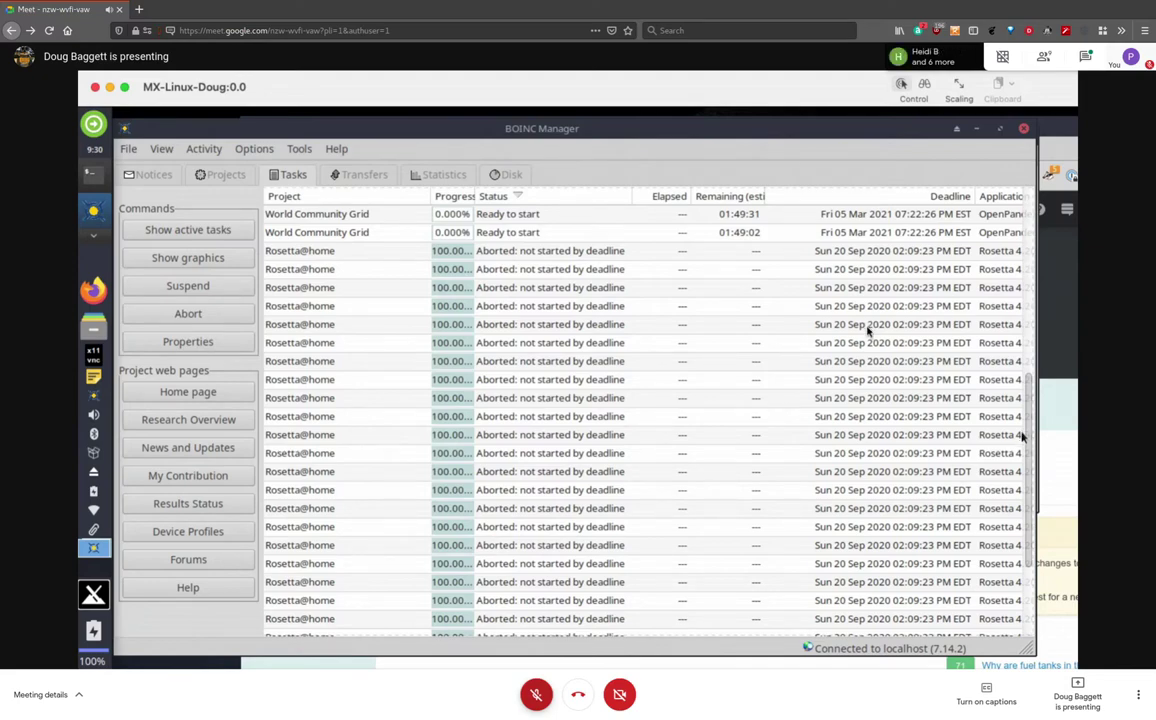
pyautogui.scroll(-3, 1022, 435)
pyautogui.scroll(5, 1022, 405)
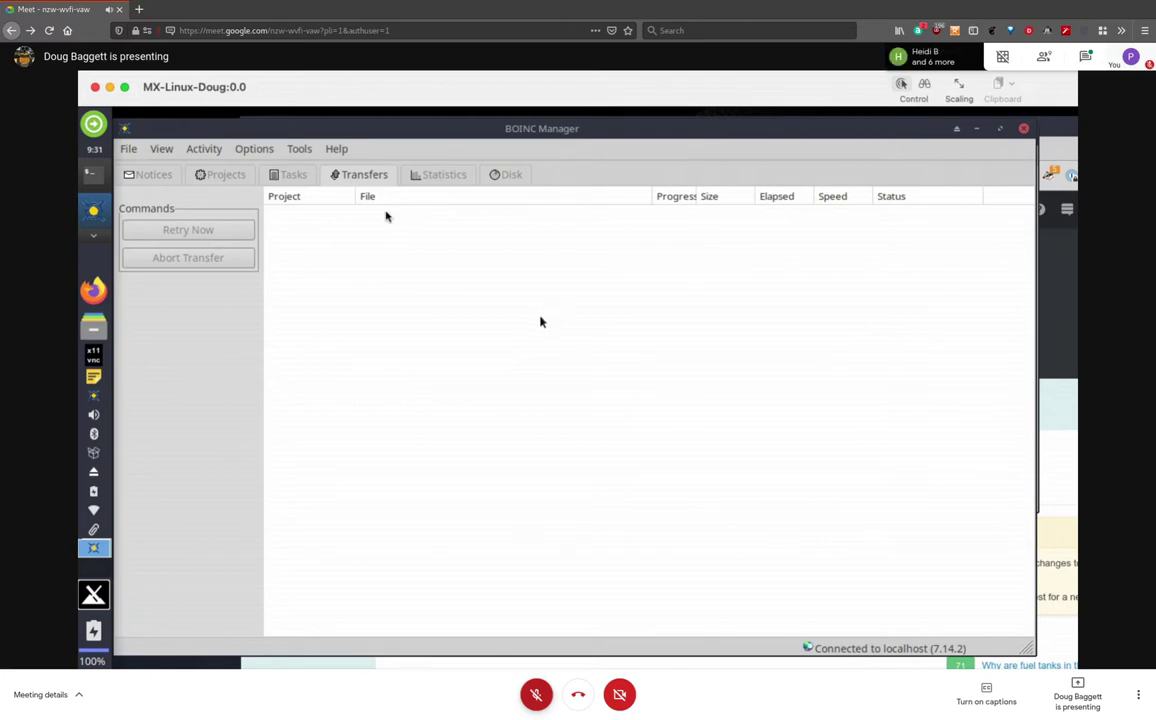
# Check the Projects list, then hide World Community Grid from the Statistics graphs
pyautogui.click(439, 175)
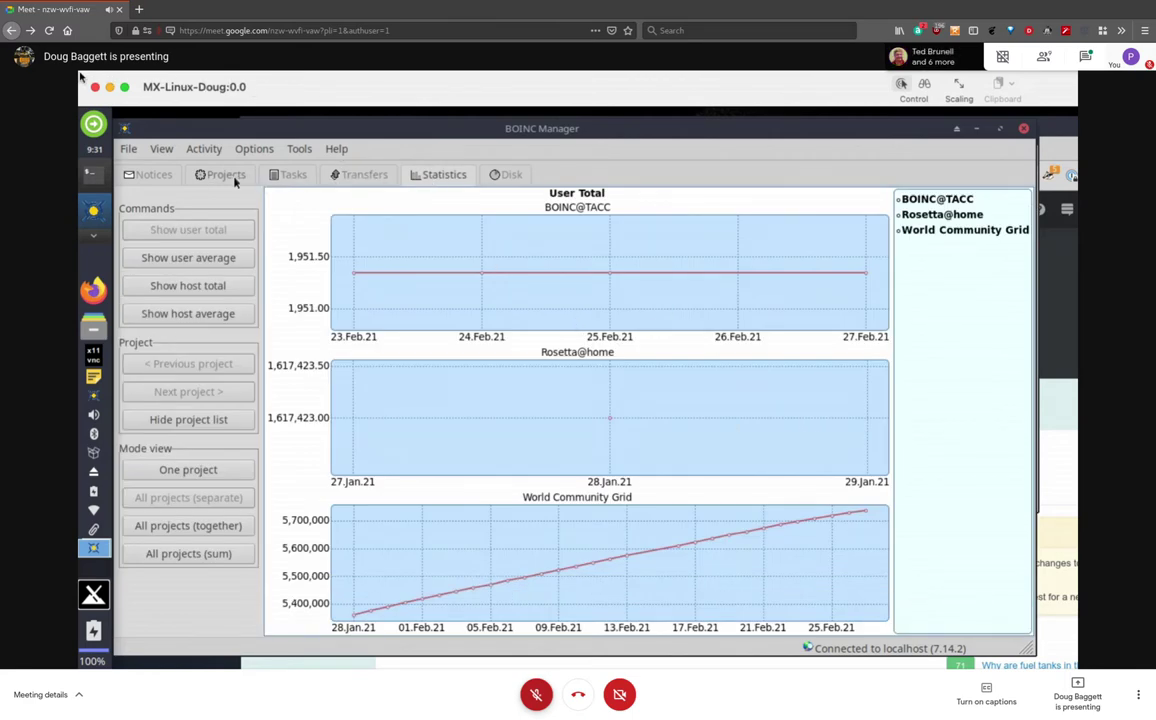
pyautogui.click(214, 172)
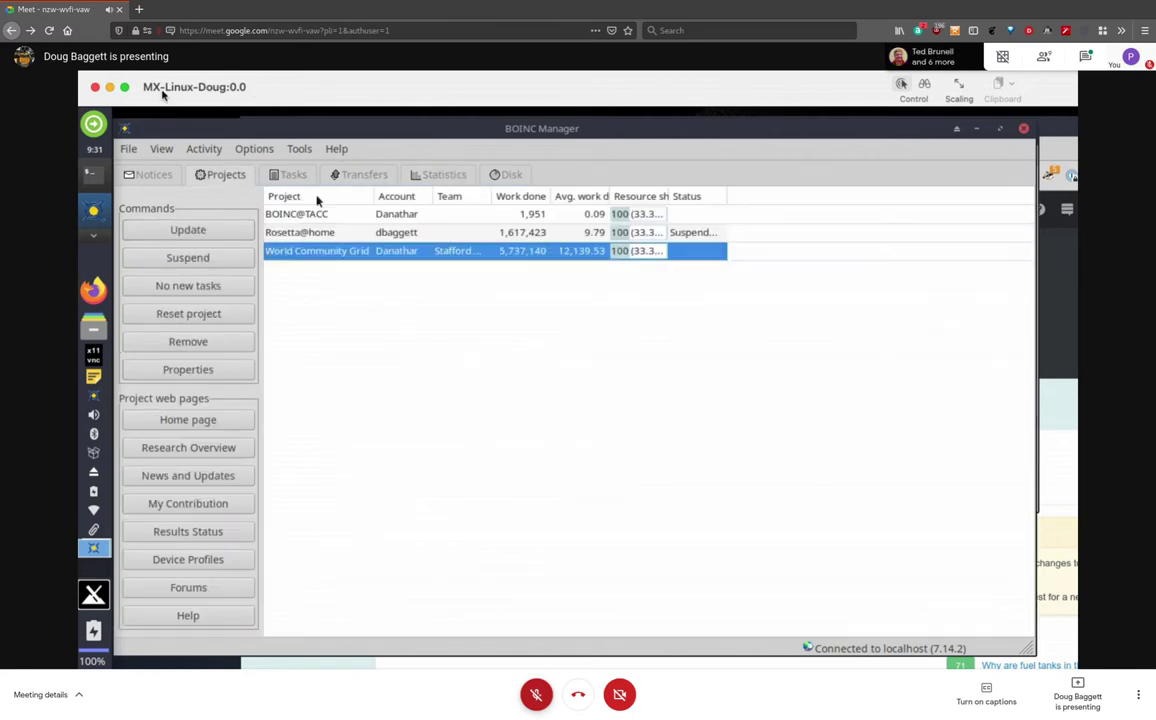
pyautogui.click(445, 175)
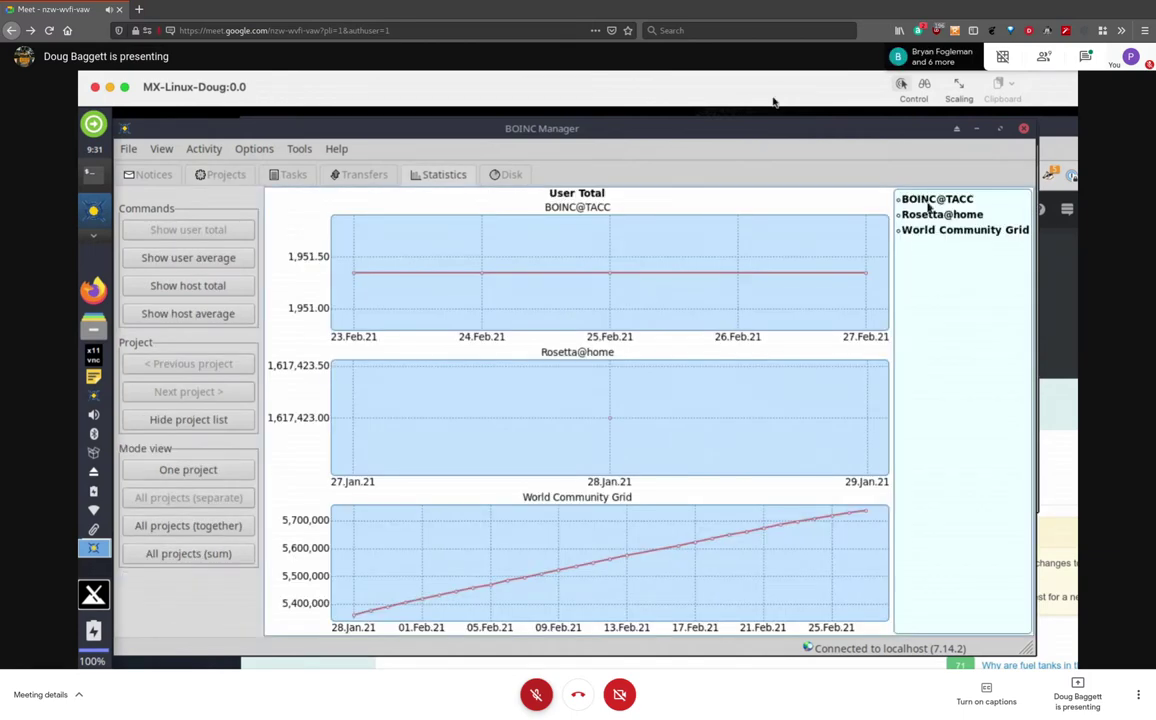
pyautogui.click(926, 231)
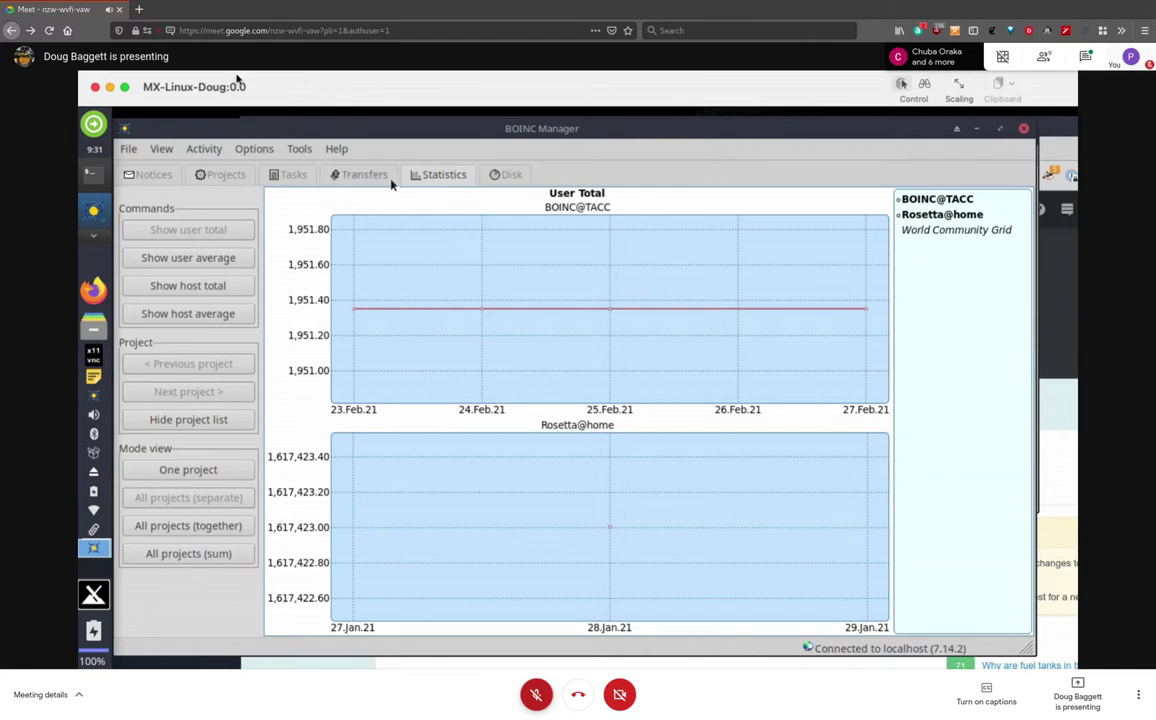
# Look over the Disk usage charts, then return to the Notices page
pyautogui.click(510, 178)
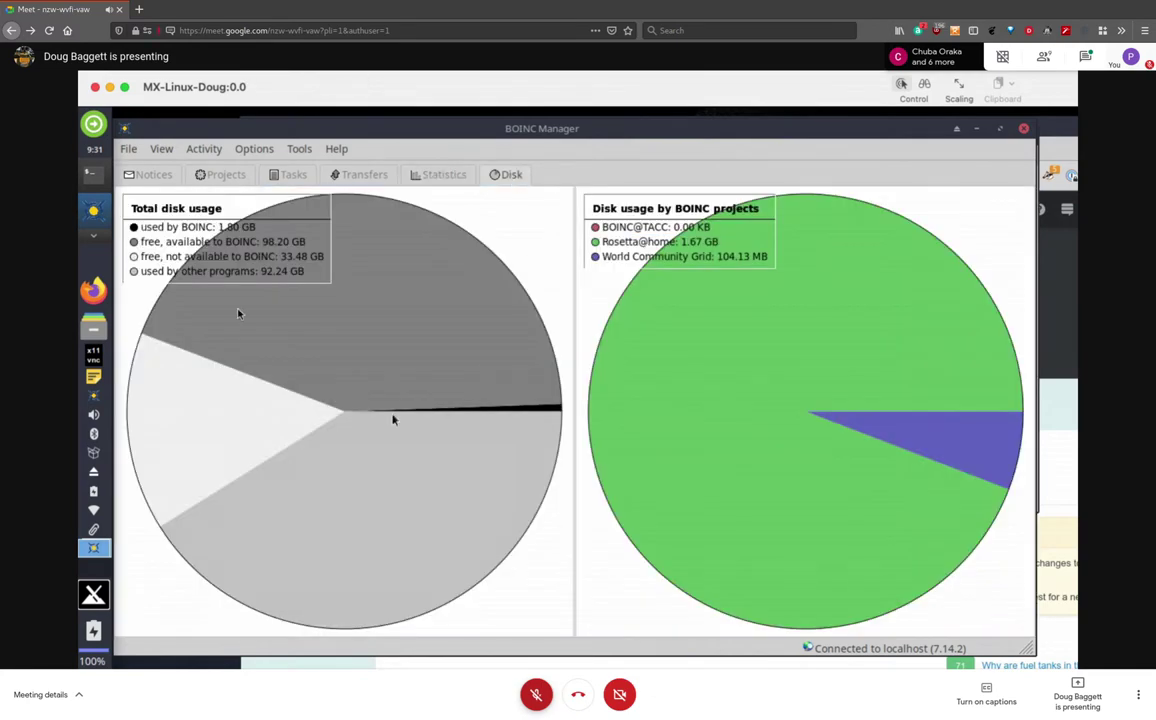
pyautogui.click(440, 175)
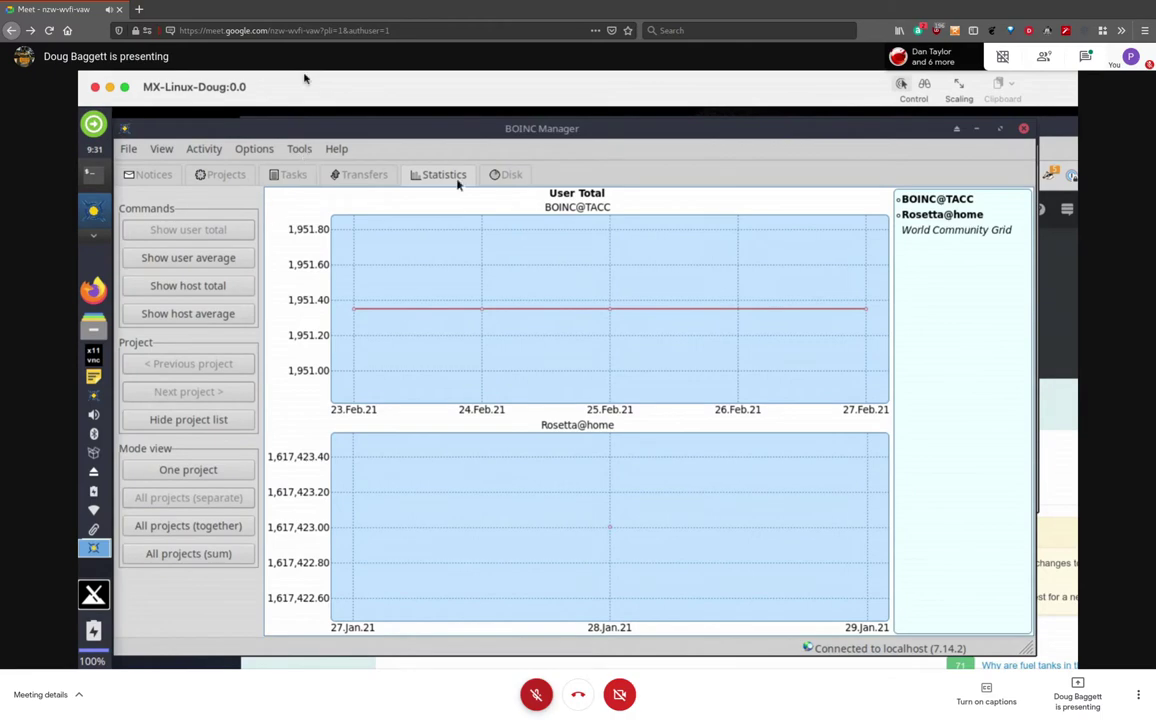
pyautogui.click(510, 175)
pyautogui.click(150, 174)
pyautogui.click(161, 149)
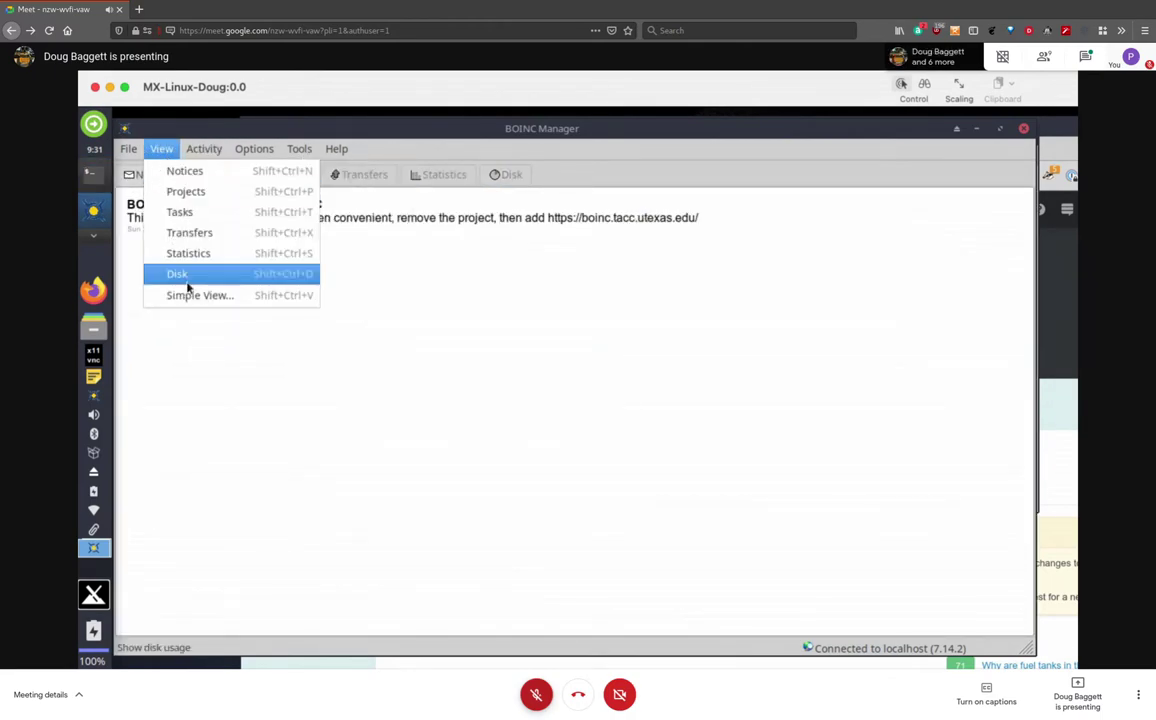
# Set computing activity to Run based on preferences and recheck the Activity menu
pyautogui.moveTo(199, 150)
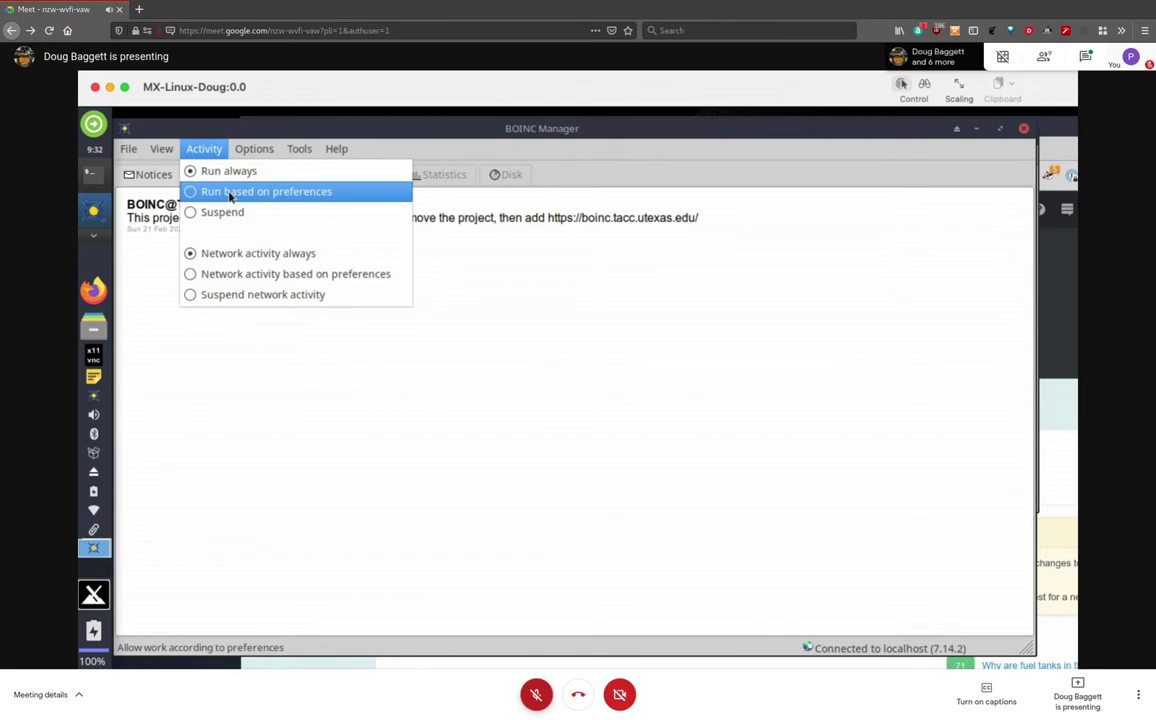
pyautogui.click(230, 192)
pyautogui.click(205, 149)
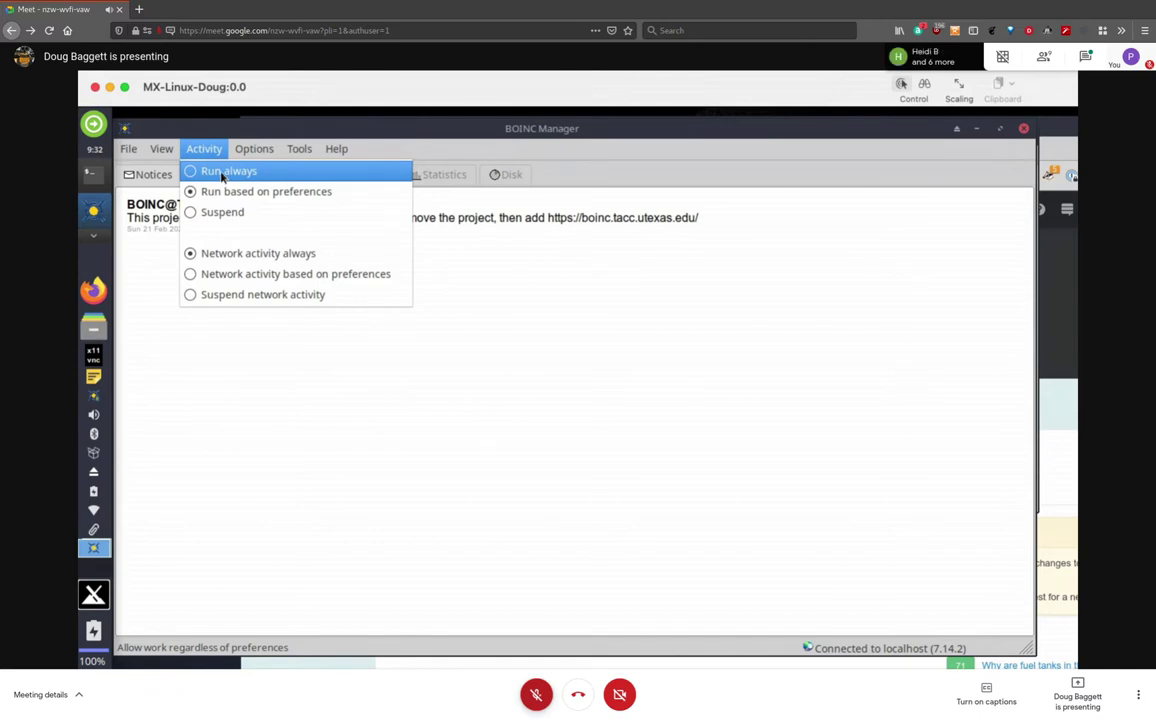
# Open Computing preferences on the Computing tab, showing 100% CPU time and 60-minute task switching
pyautogui.moveTo(262, 150)
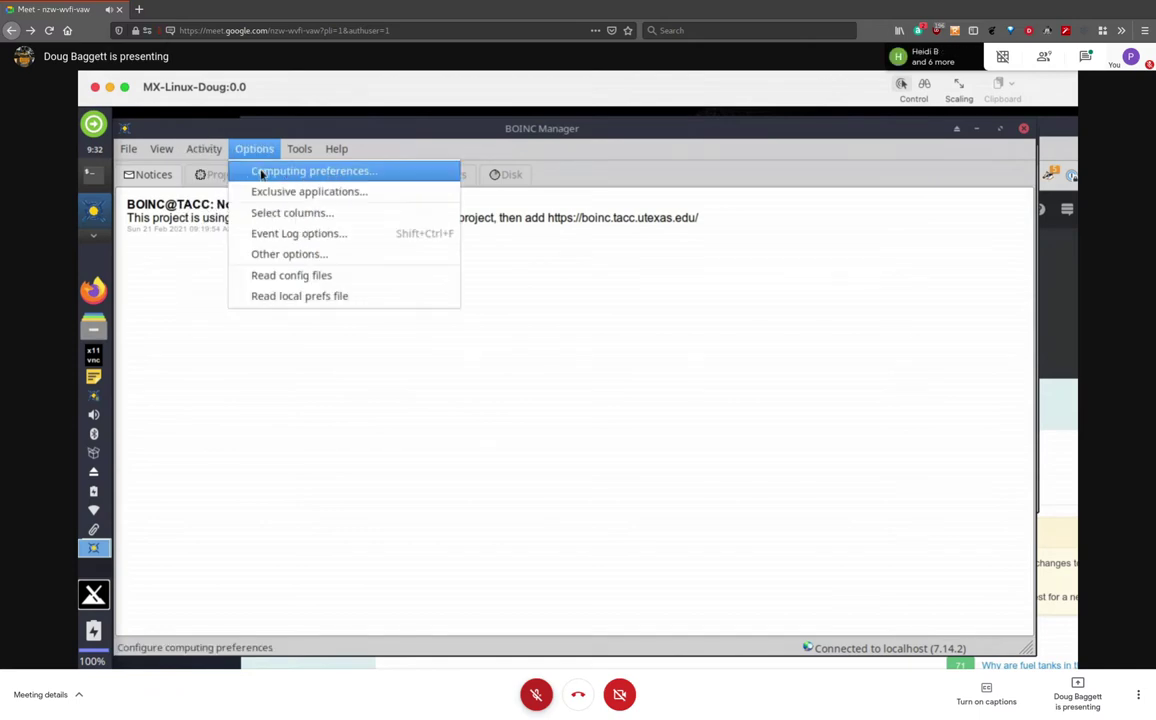
pyautogui.click(262, 175)
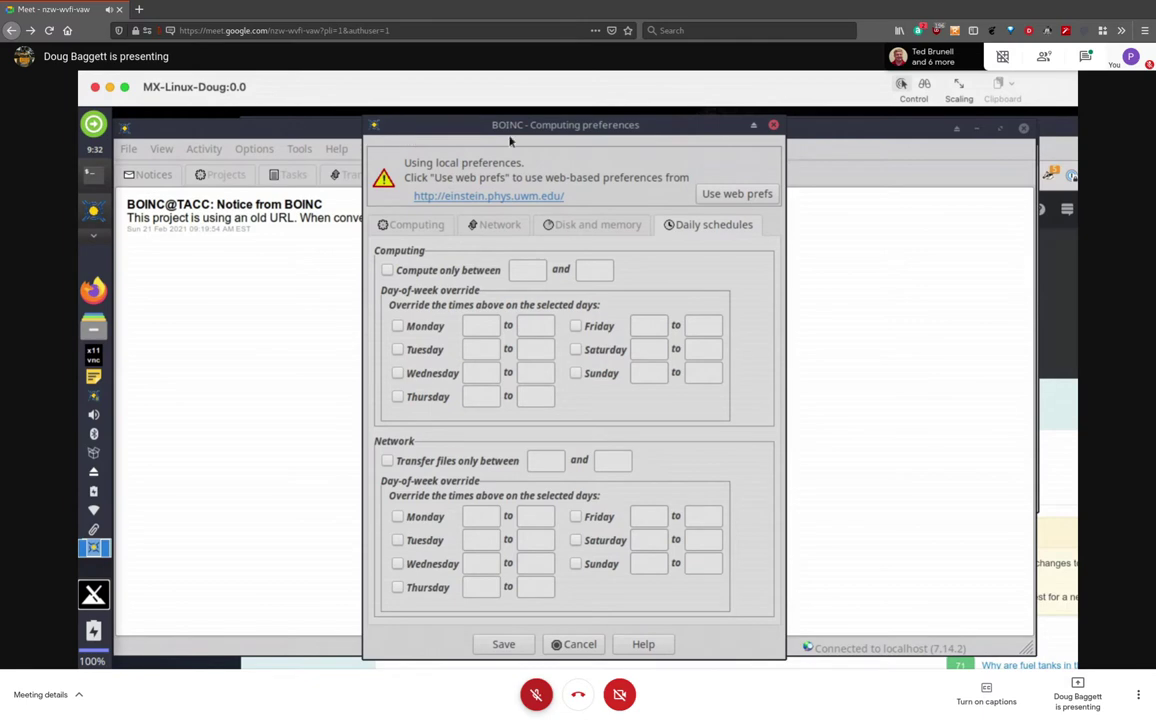
pyautogui.click(773, 126)
pyautogui.click(255, 150)
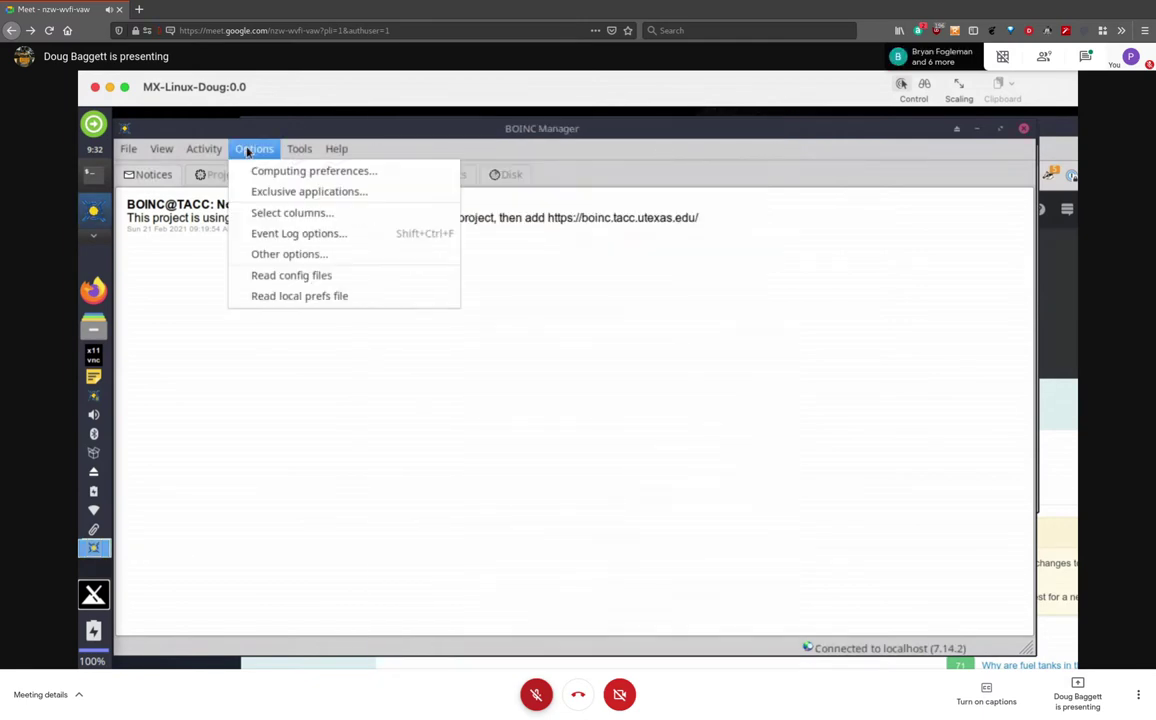
pyautogui.click(266, 173)
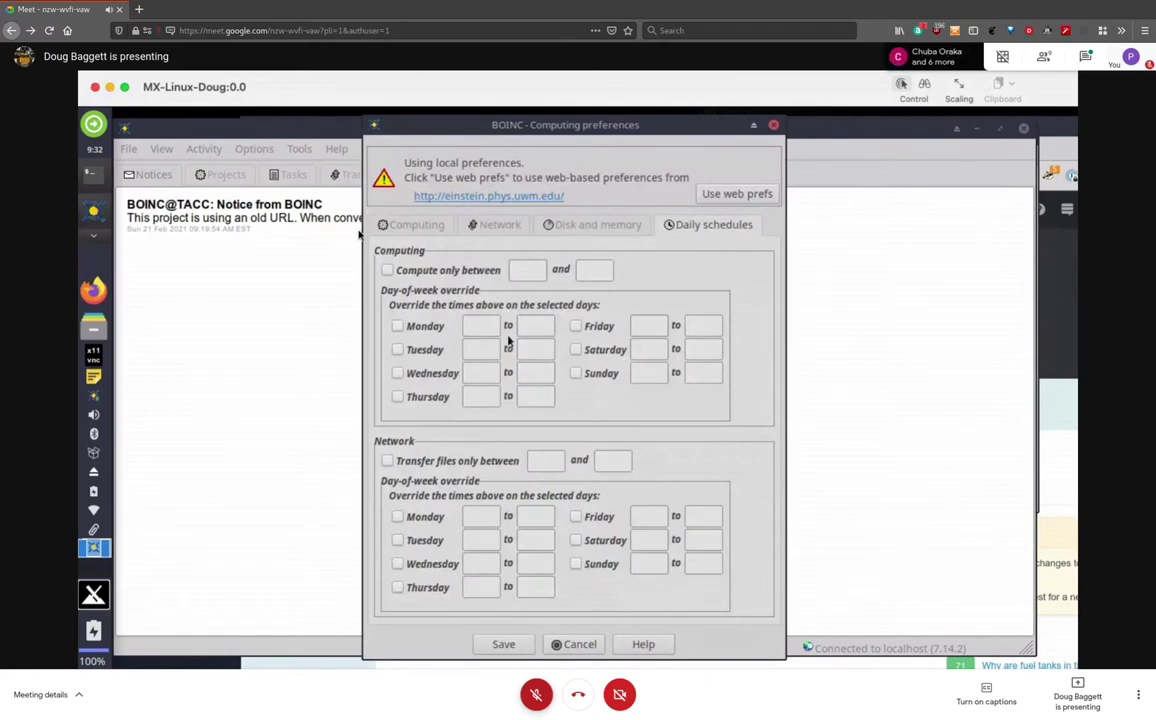
pyautogui.click(415, 225)
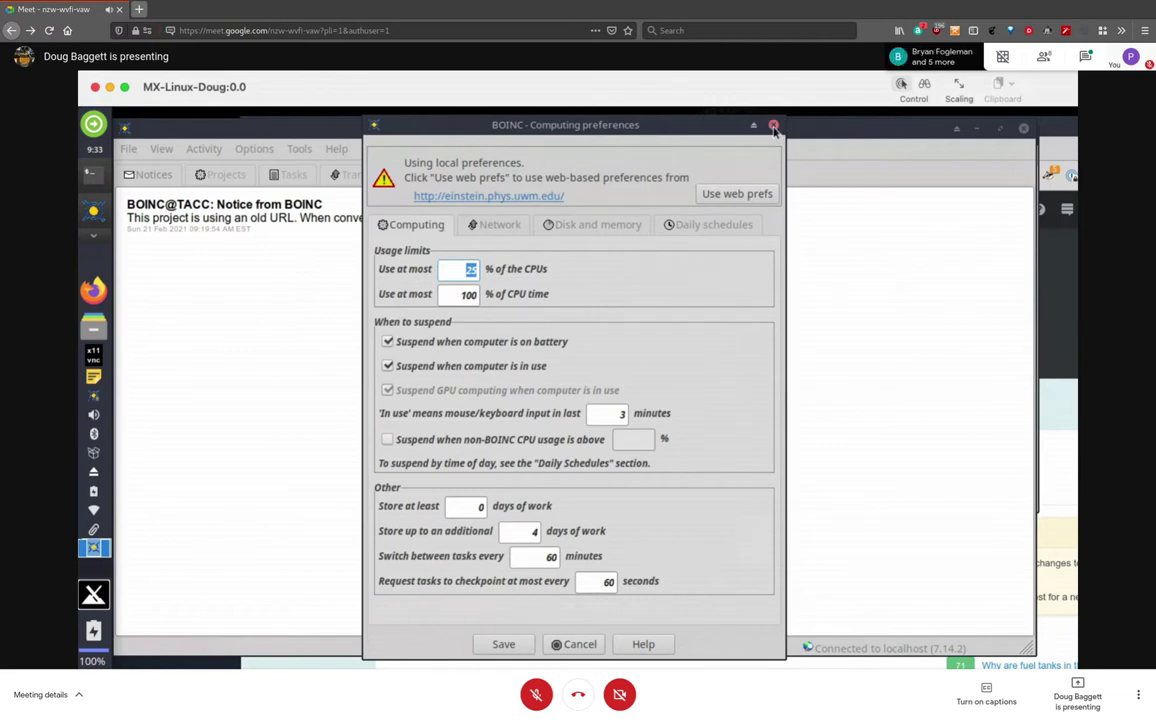
# Close the Computing preferences dialog to return to the BOINC@TACC old-URL notice
pyautogui.click(773, 128)
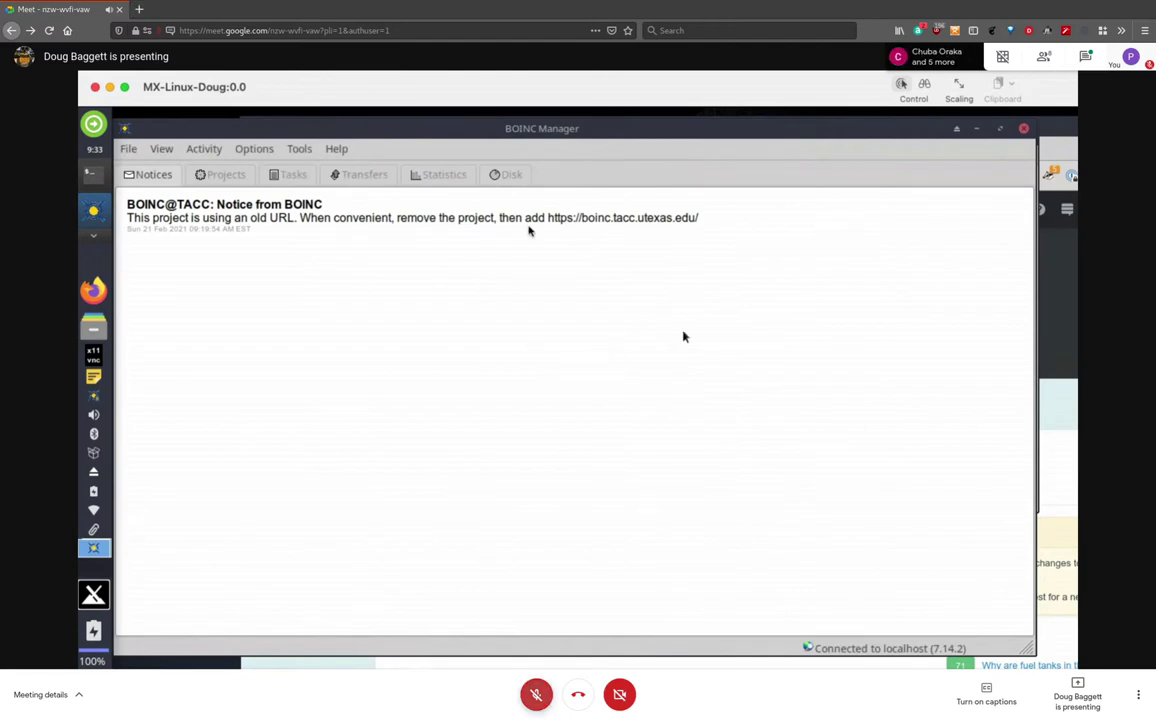
pyautogui.hotkey('ctrl', 'd')
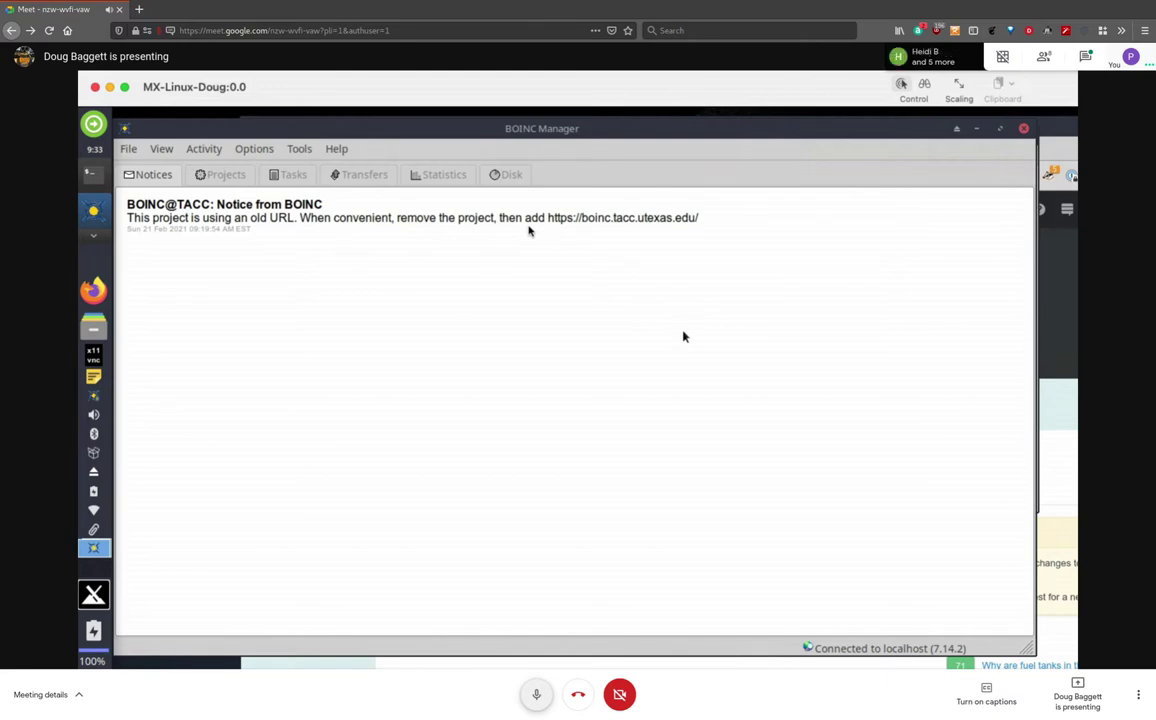
pyautogui.hotkey('ctrl', 'd')
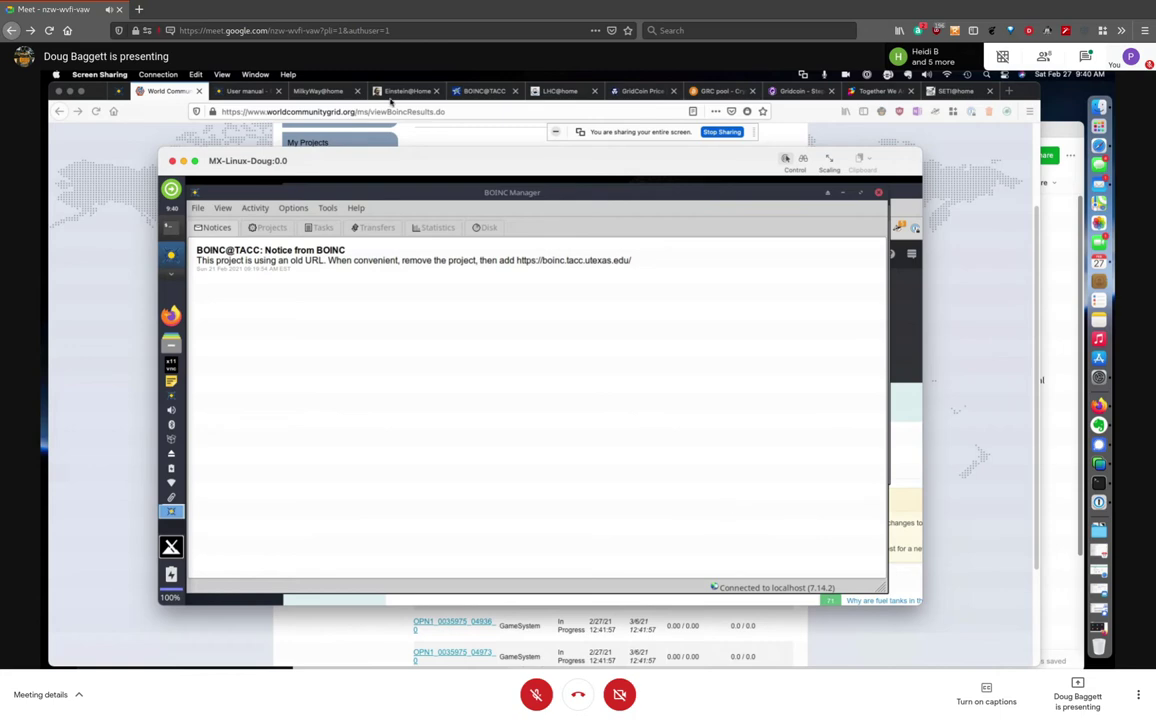
# Review the OpenPandemics tasks and messages in boinctui, then quit back to the shell prompt
pyautogui.click(255, 208)
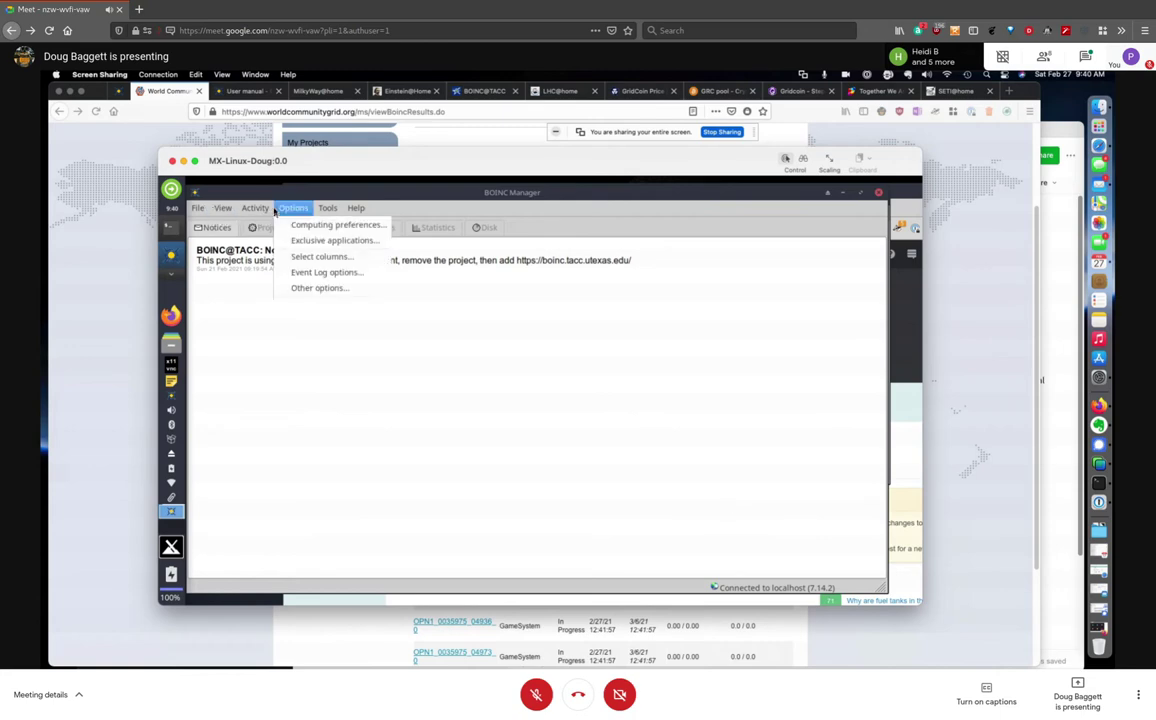
pyautogui.moveTo(338, 208)
pyautogui.moveTo(410, 167); pyautogui.dragTo(367, 137)
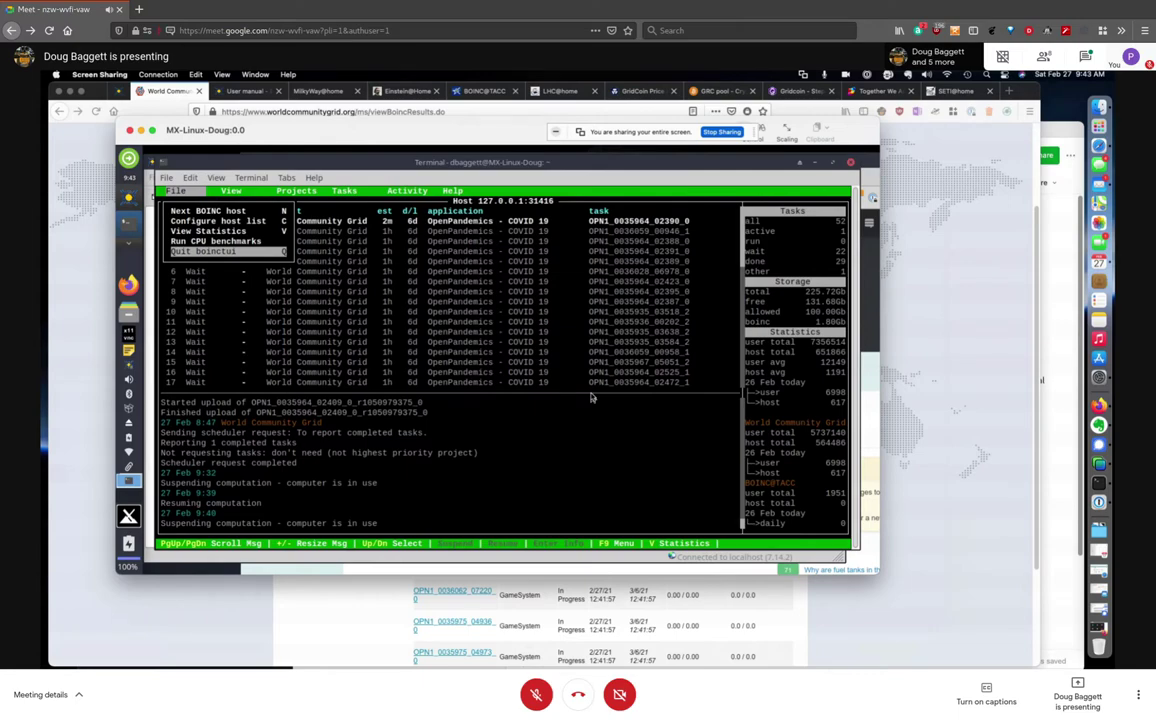
pyautogui.press('Return')
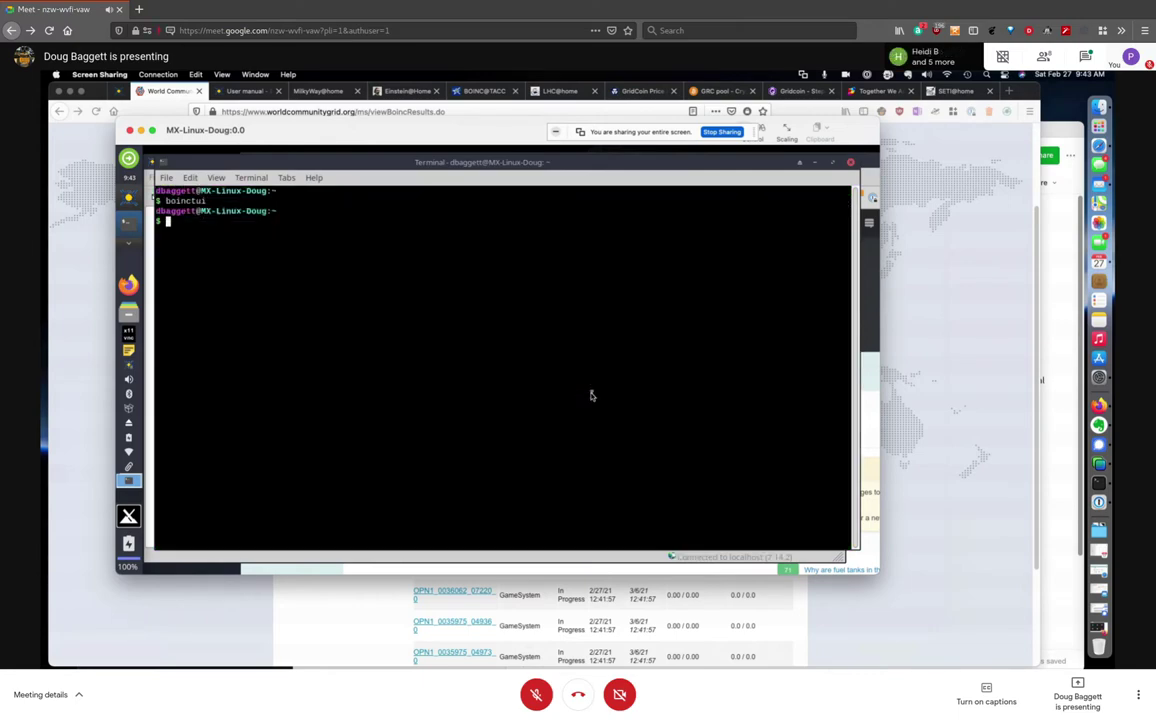
# Start BOINC Manager from its launcher in the left dock
pyautogui.click(137, 222)
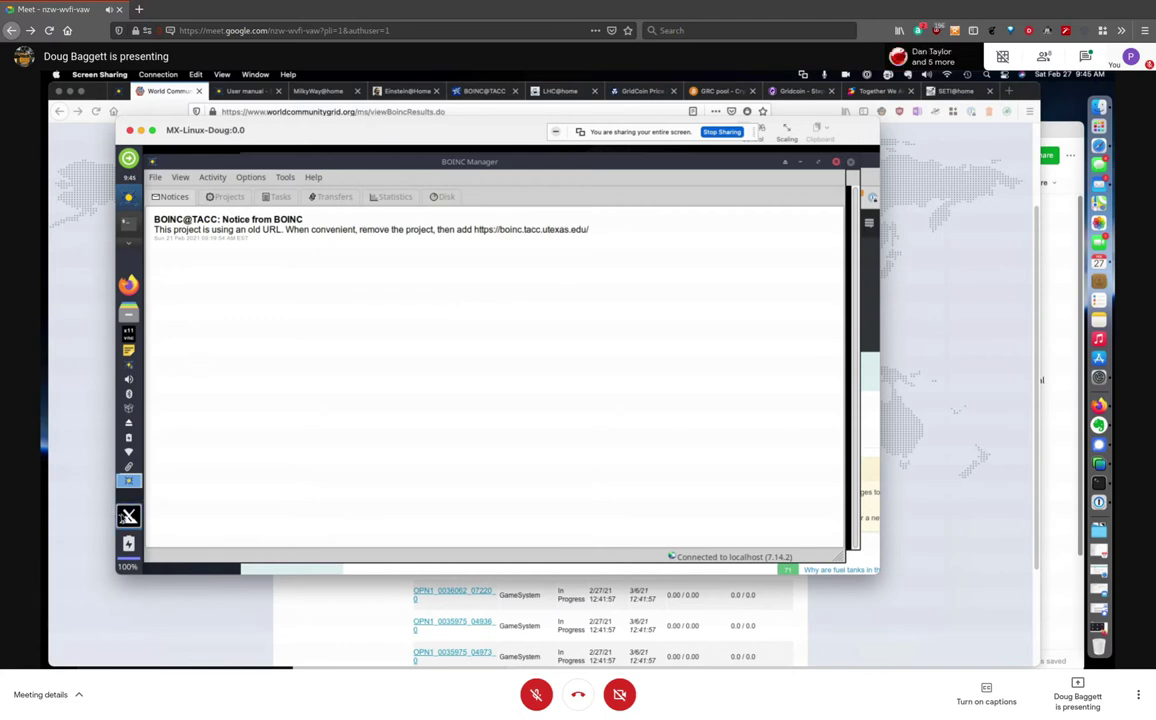
# Launch Xfce Terminal from the Whisker menu search 'term' and run sensors
pyautogui.press('super')
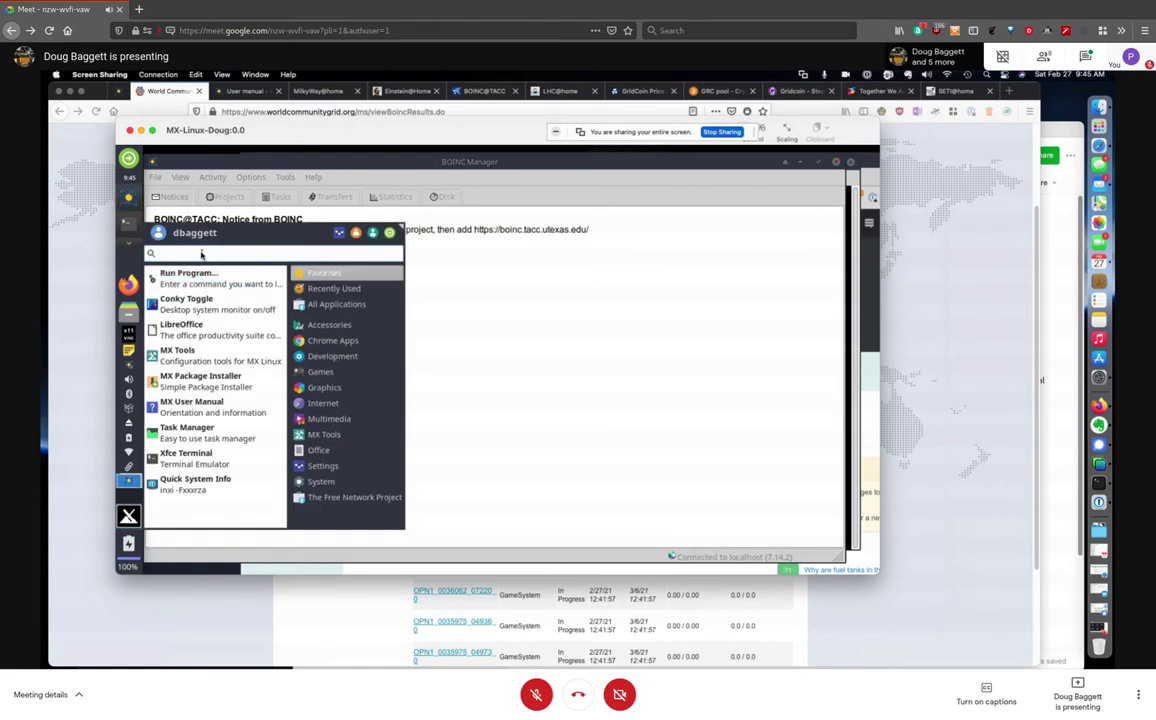
pyautogui.write('term')
pyautogui.press('Return')
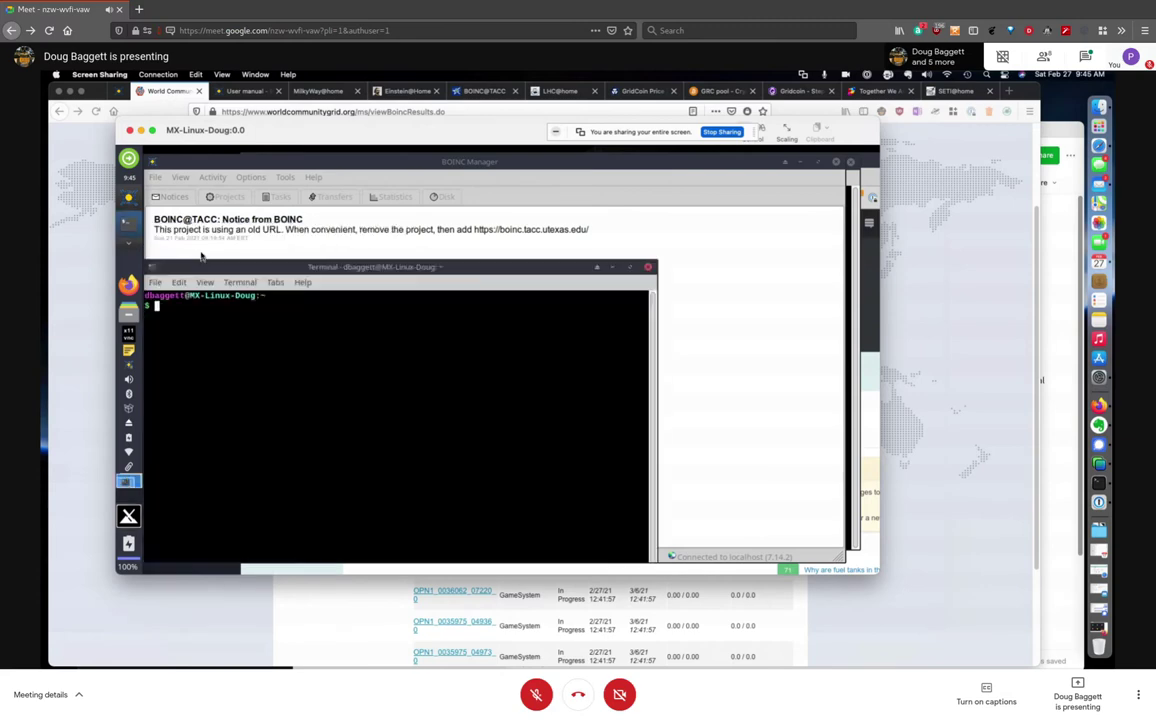
pyautogui.write('sensors')
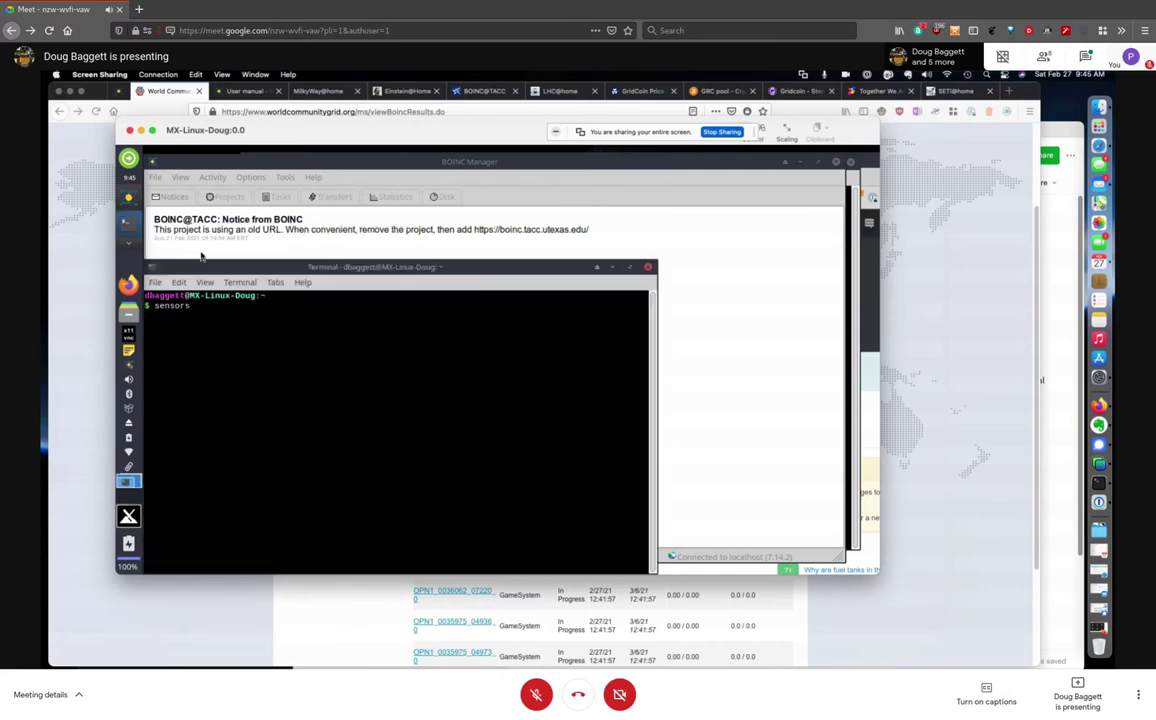
pyautogui.press('Return')
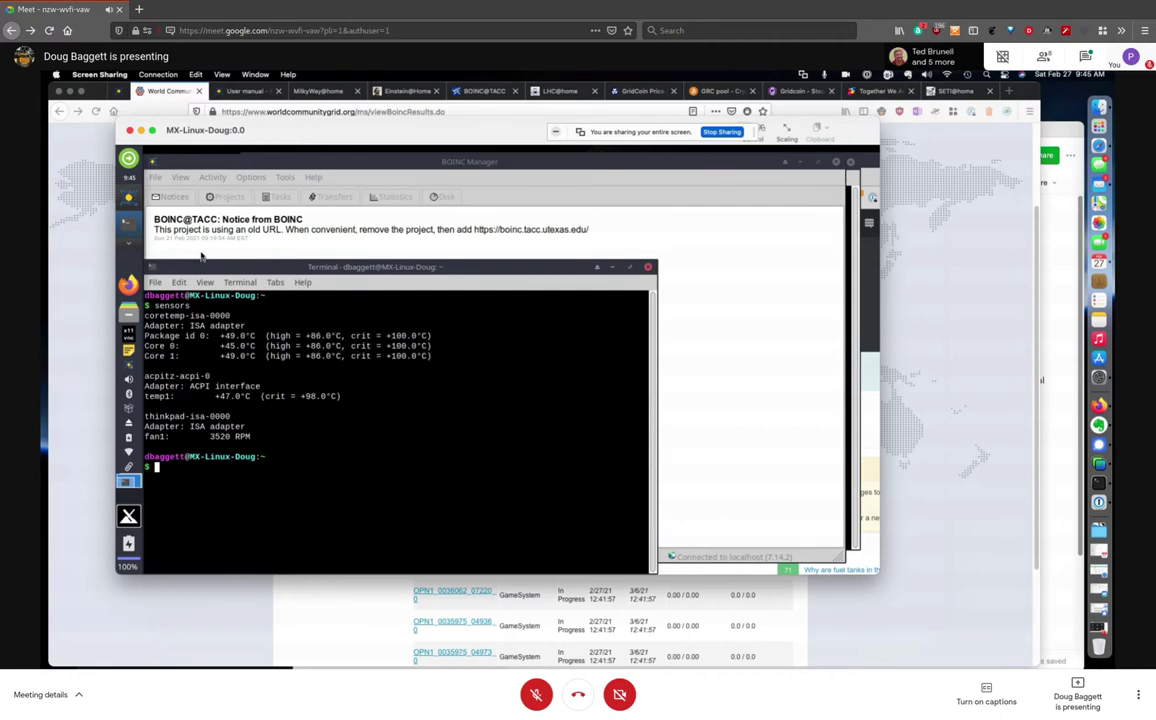
# Open BOINC Manager's Options > Computing preferences, review them, and close the dialog without saving
pyautogui.click(200, 257)
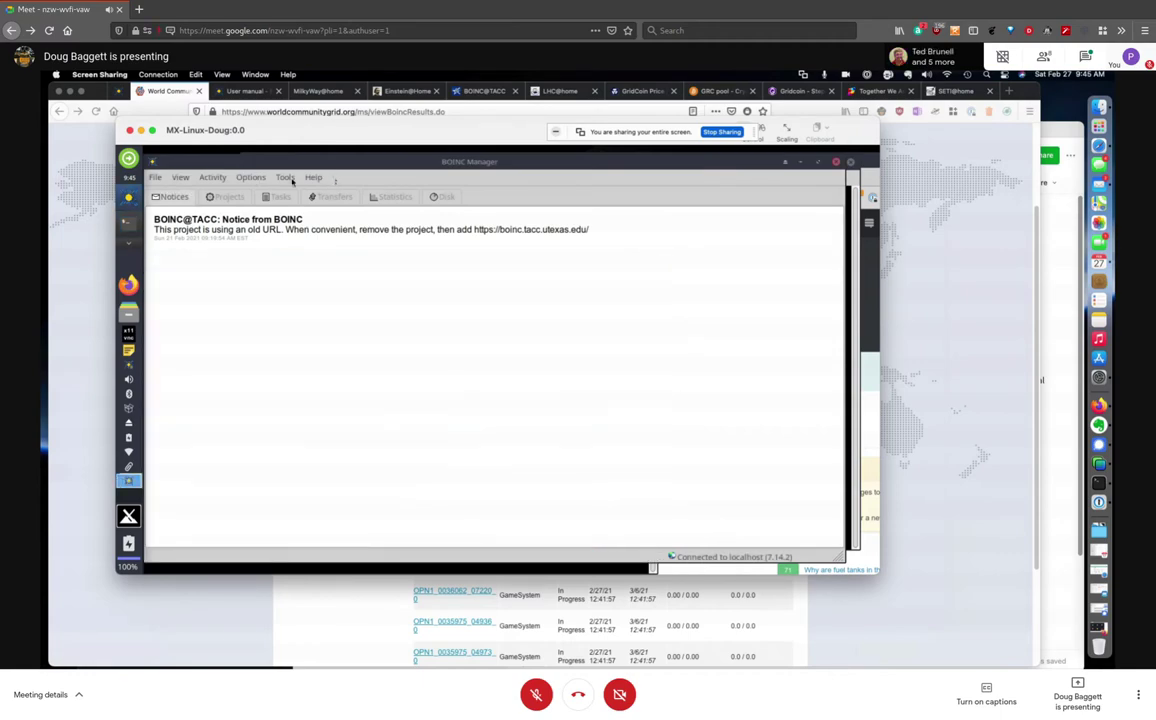
pyautogui.click(251, 177)
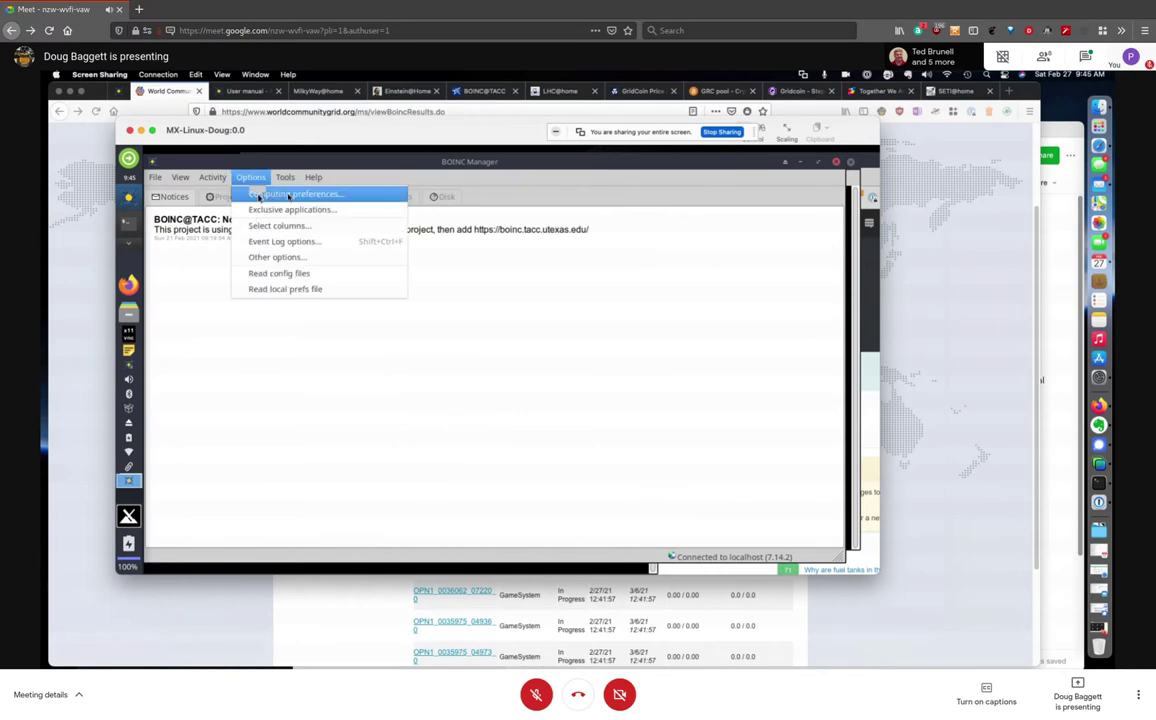
pyautogui.click(265, 194)
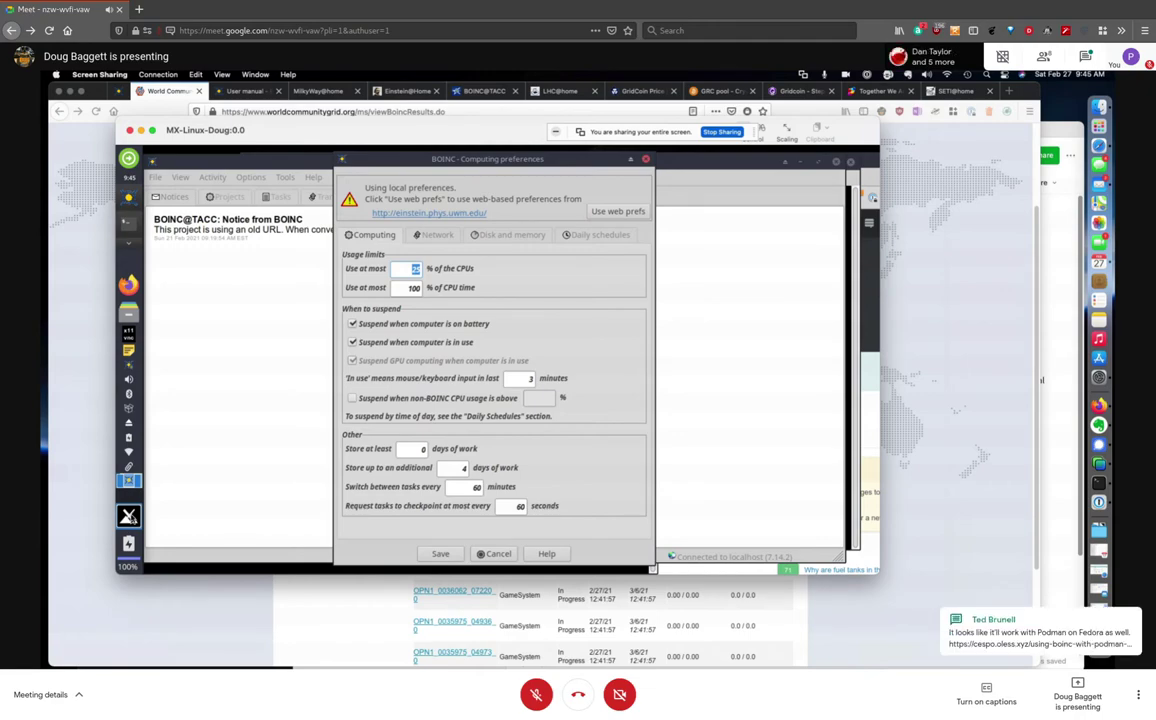
pyautogui.click(128, 516)
pyautogui.click(157, 514)
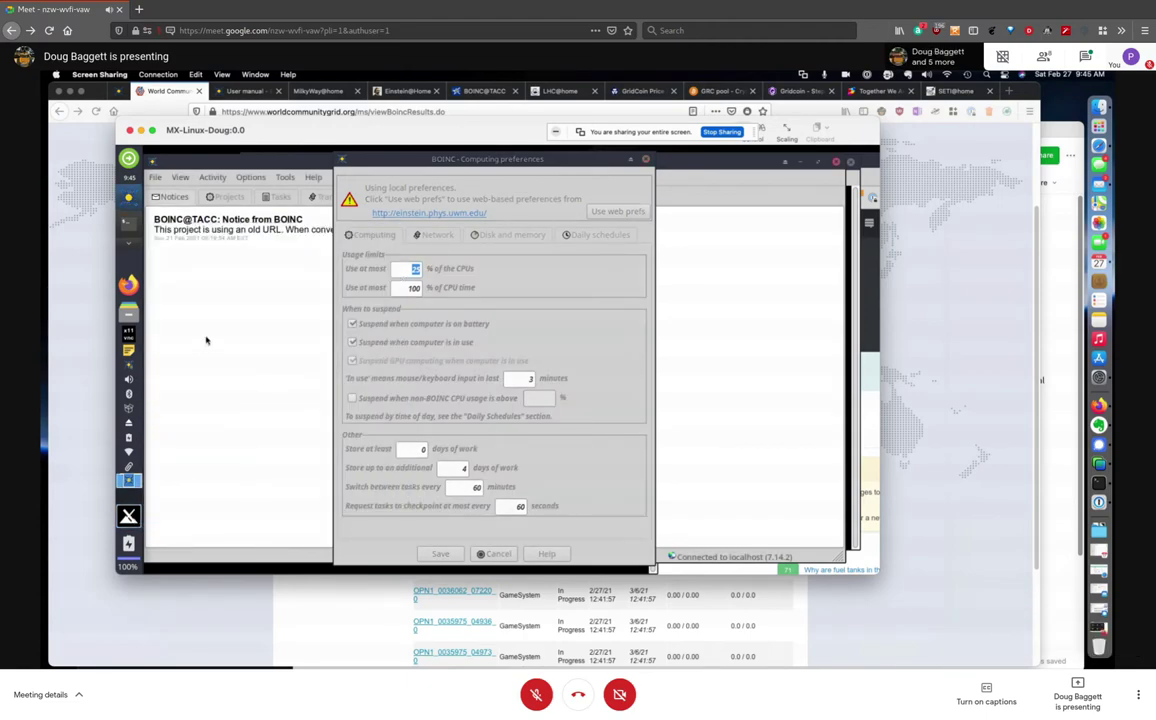
pyautogui.click(210, 337)
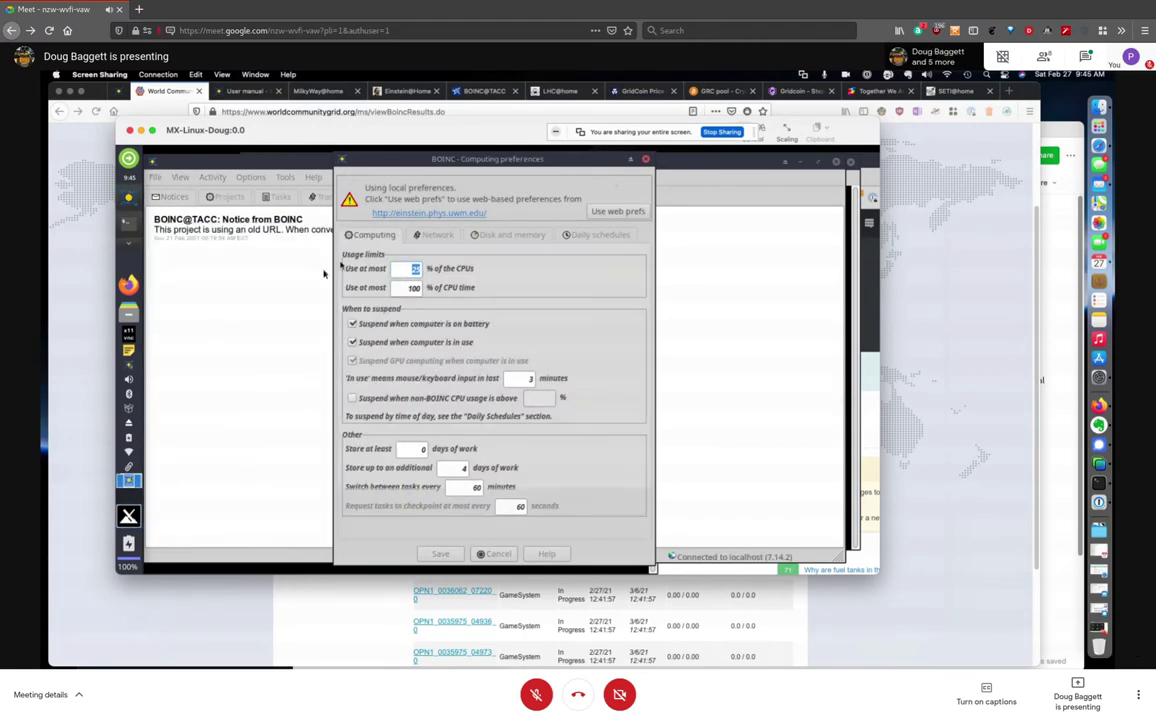
pyautogui.click(647, 160)
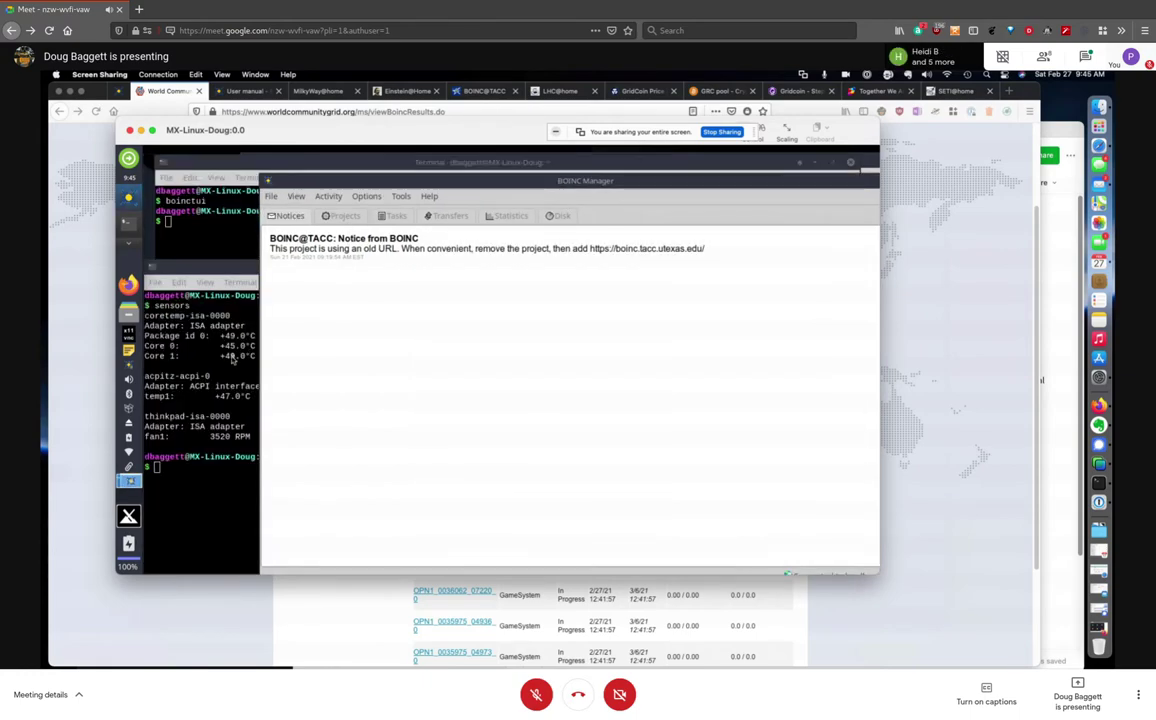
# Bring BOINC Manager back in front of the sensors terminal and maximize its window
pyautogui.click(471, 308)
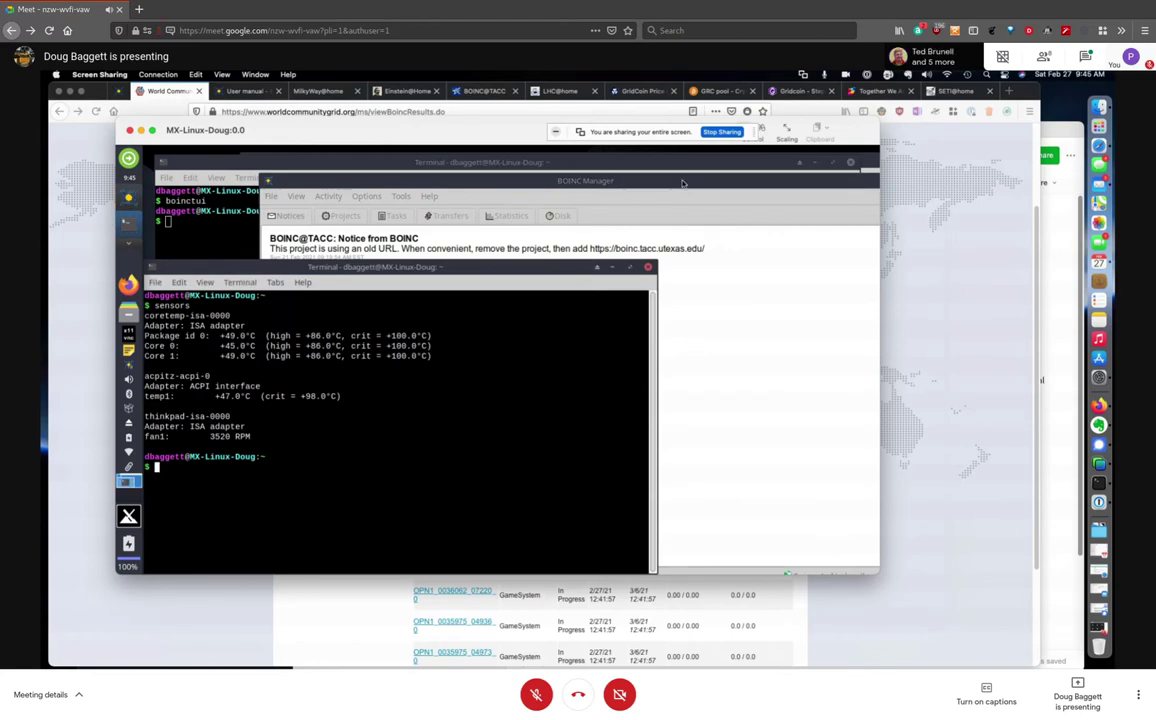
pyautogui.click(602, 172)
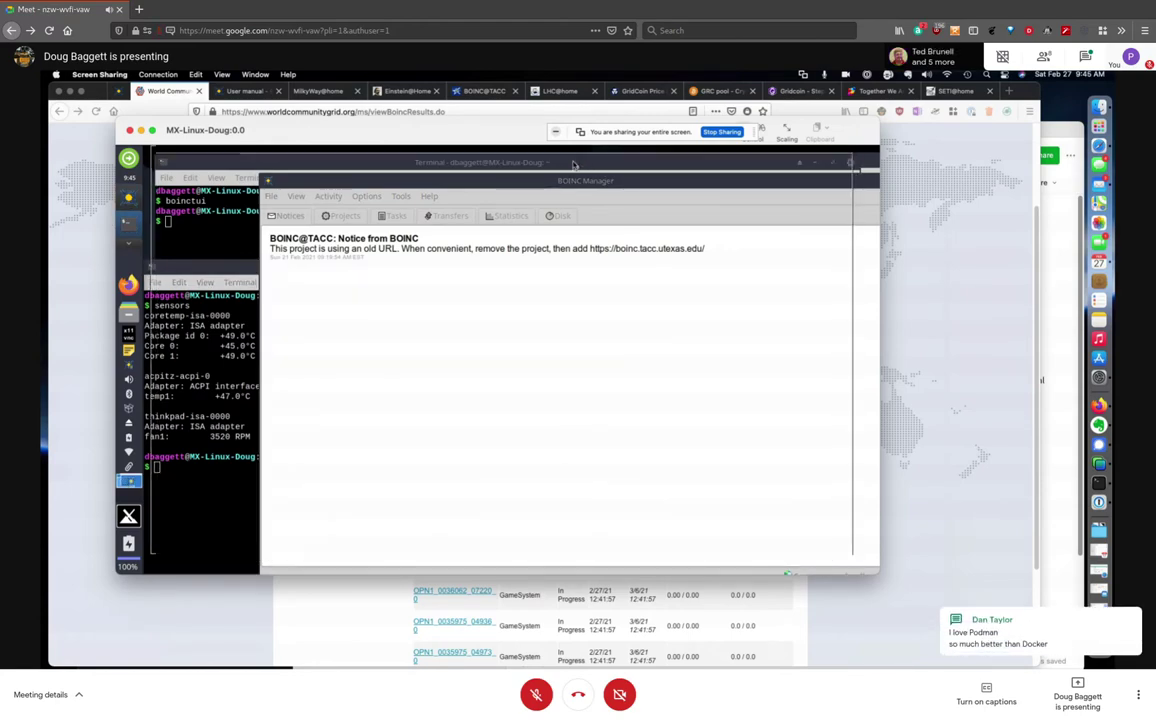
pyautogui.doubleClick(574, 165)
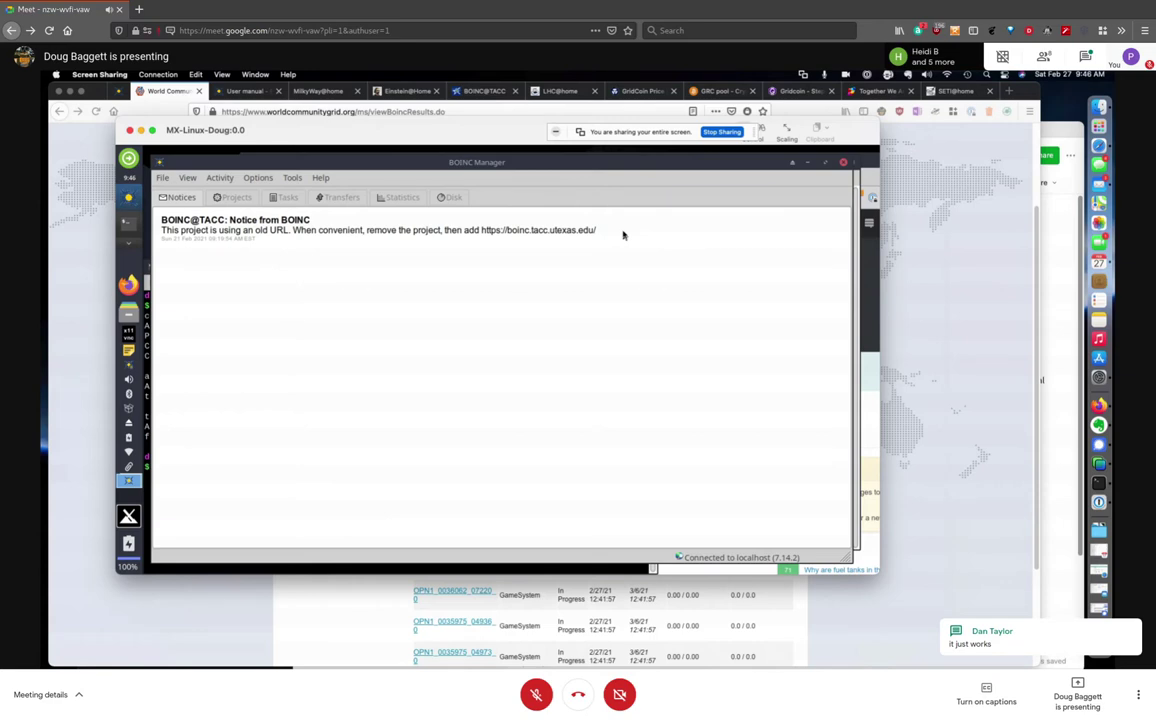
# Toggle the call microphone with Ctrl+D, leaving it muted
pyautogui.hotkey('ctrl', 'd')
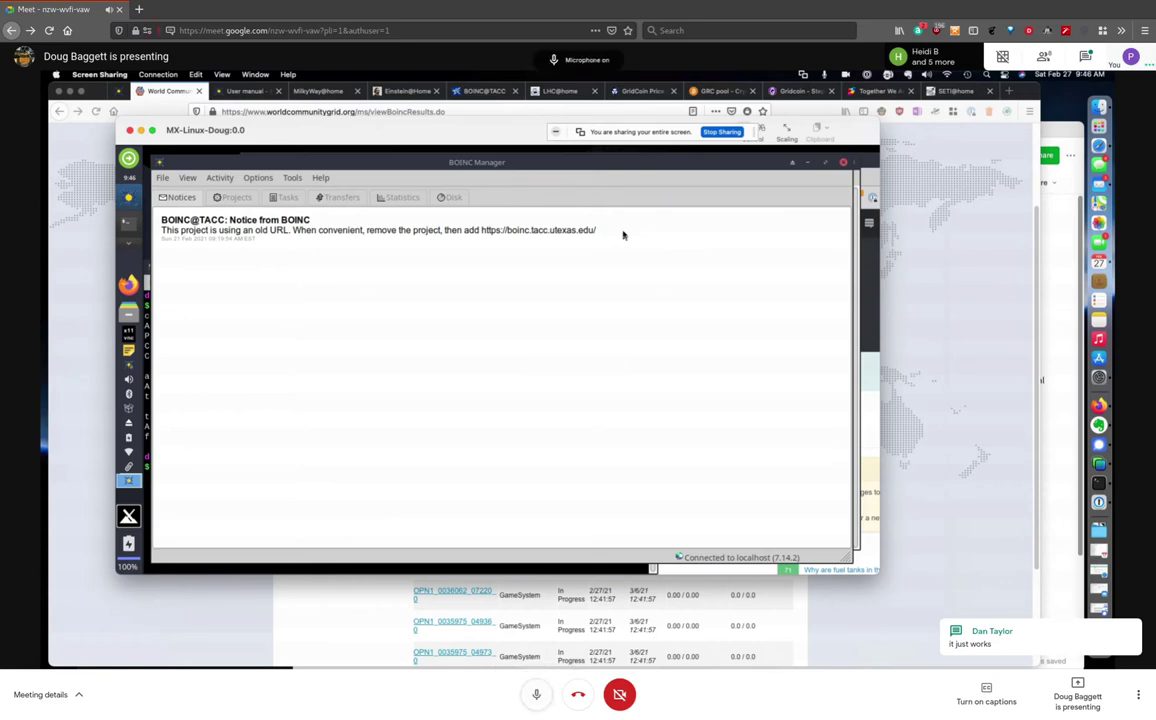
pyautogui.hotkey('ctrl', 'd')
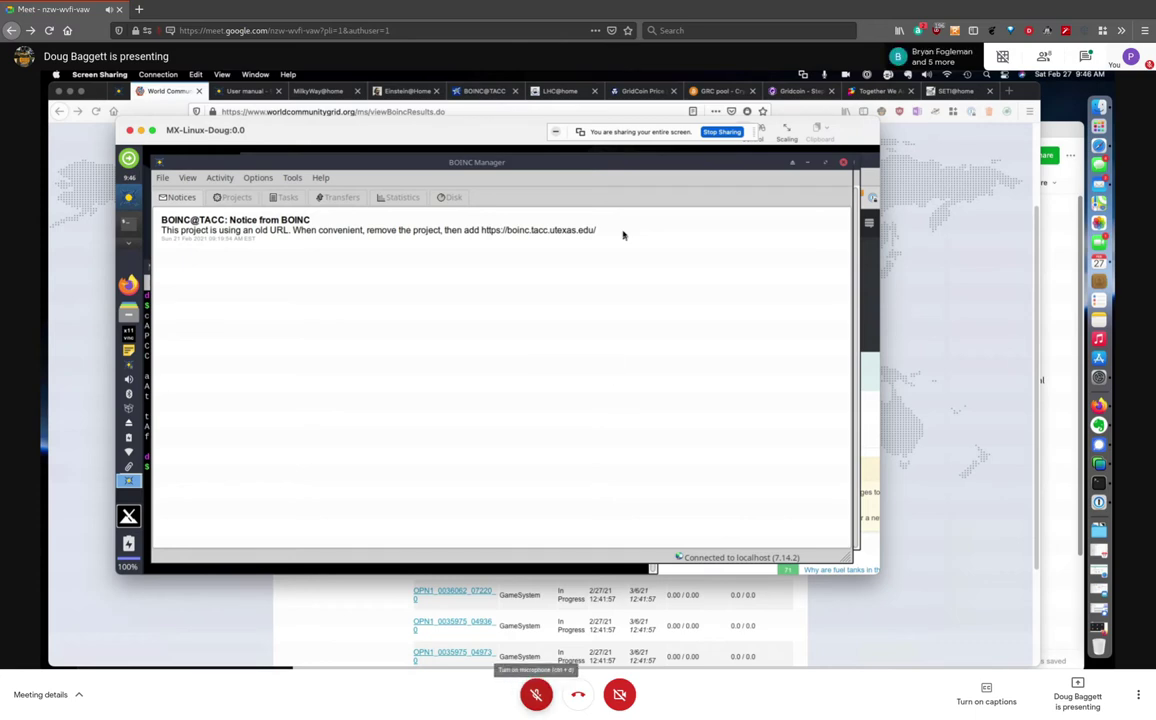
pyautogui.hotkey('ctrl', 'd')
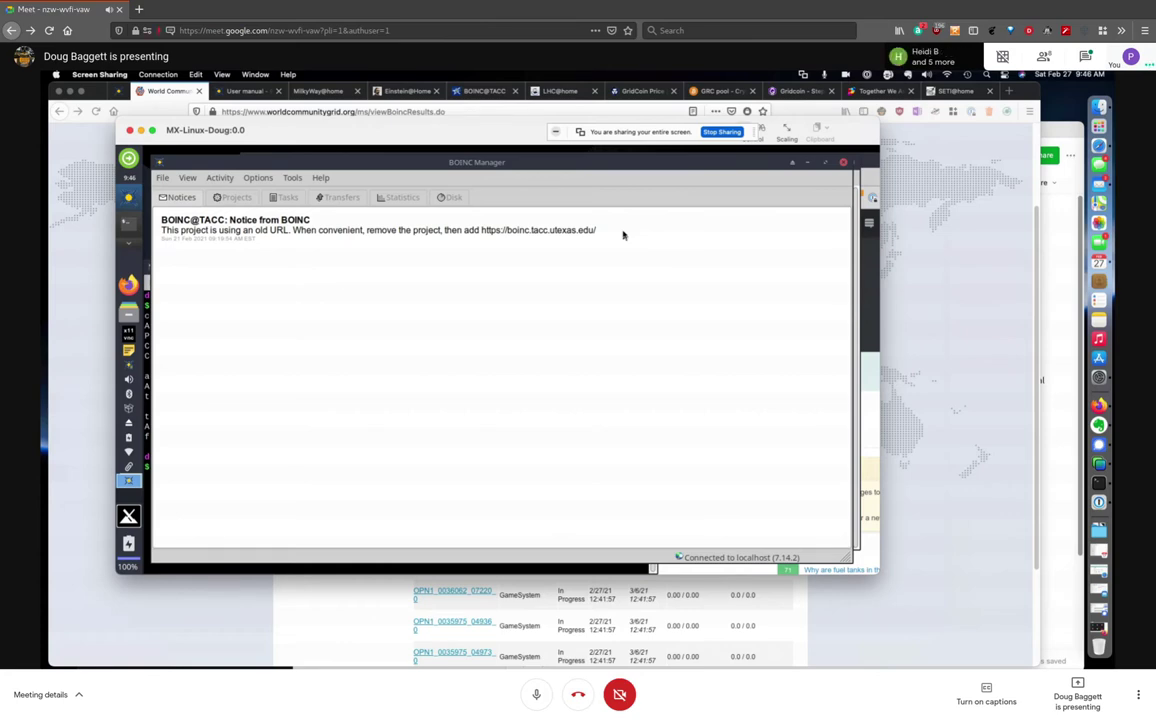
pyautogui.click(536, 694)
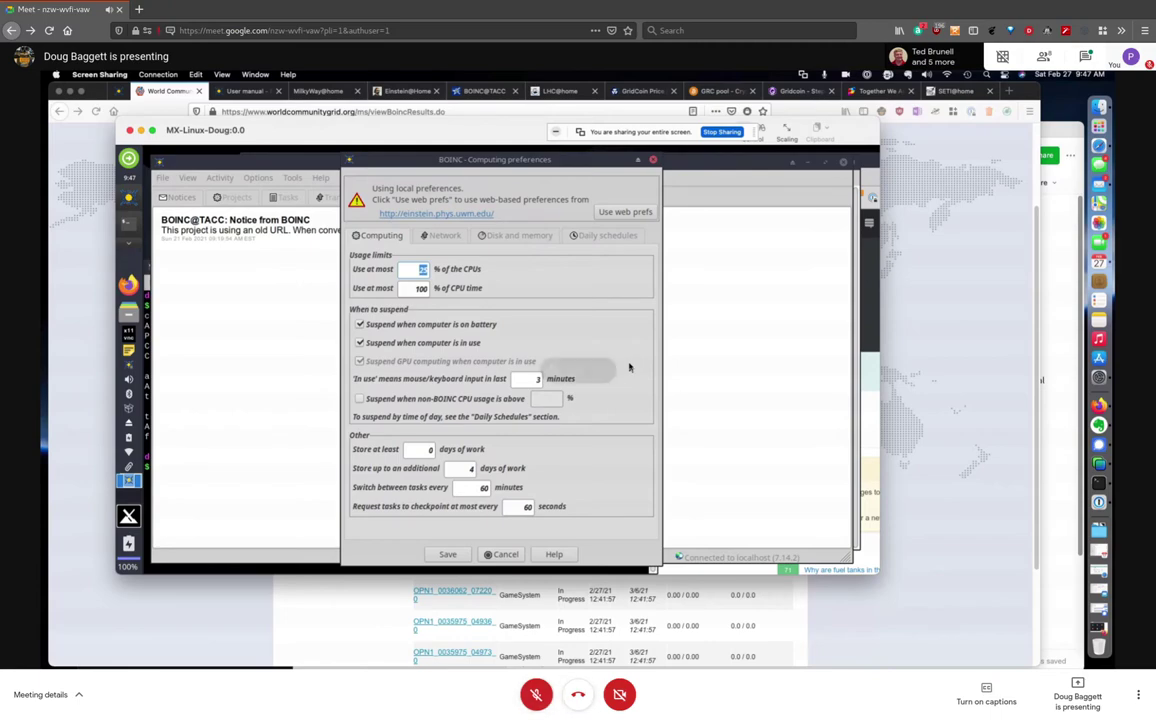
# Close Computing preferences without saving, then toggle the call microphone, leaving it muted
pyautogui.click(653, 160)
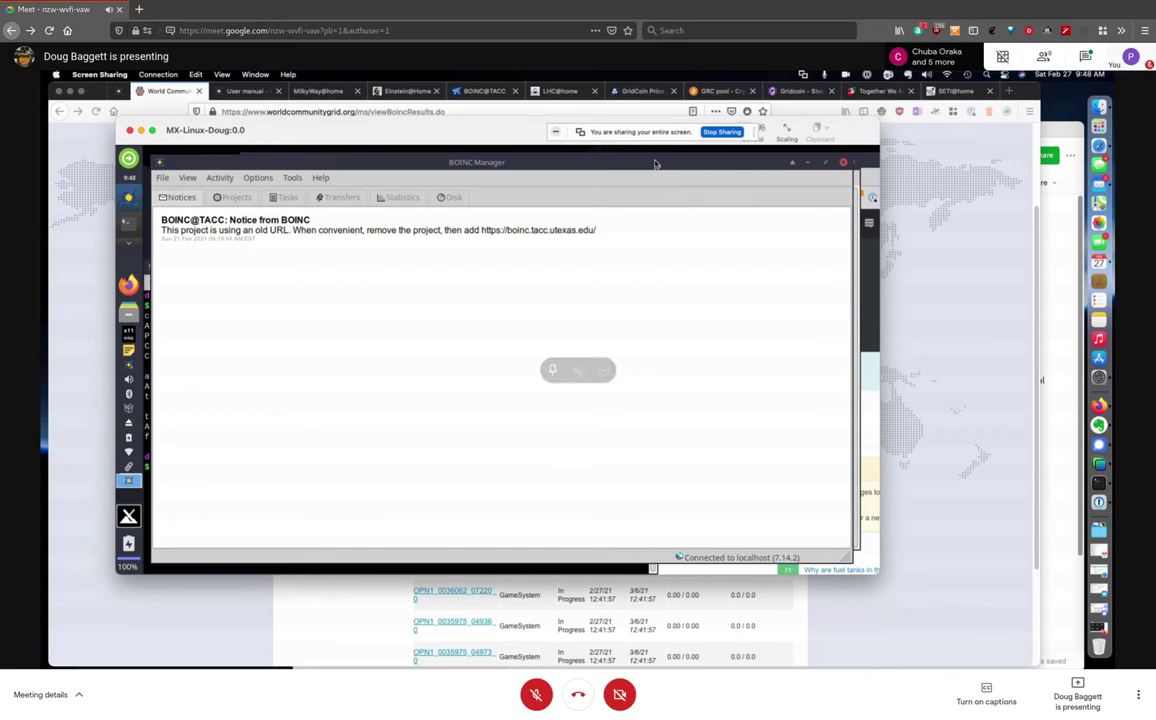
pyautogui.hotkey('ctrl', 'd')
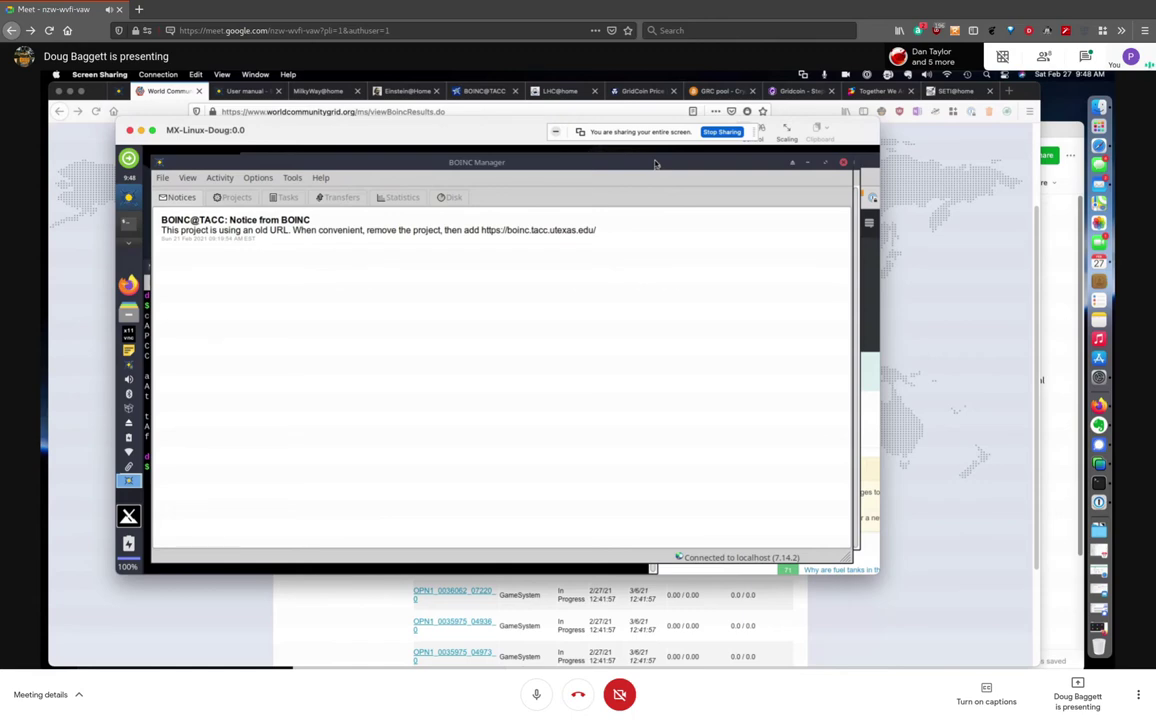
pyautogui.hotkey('ctrl', 'd')
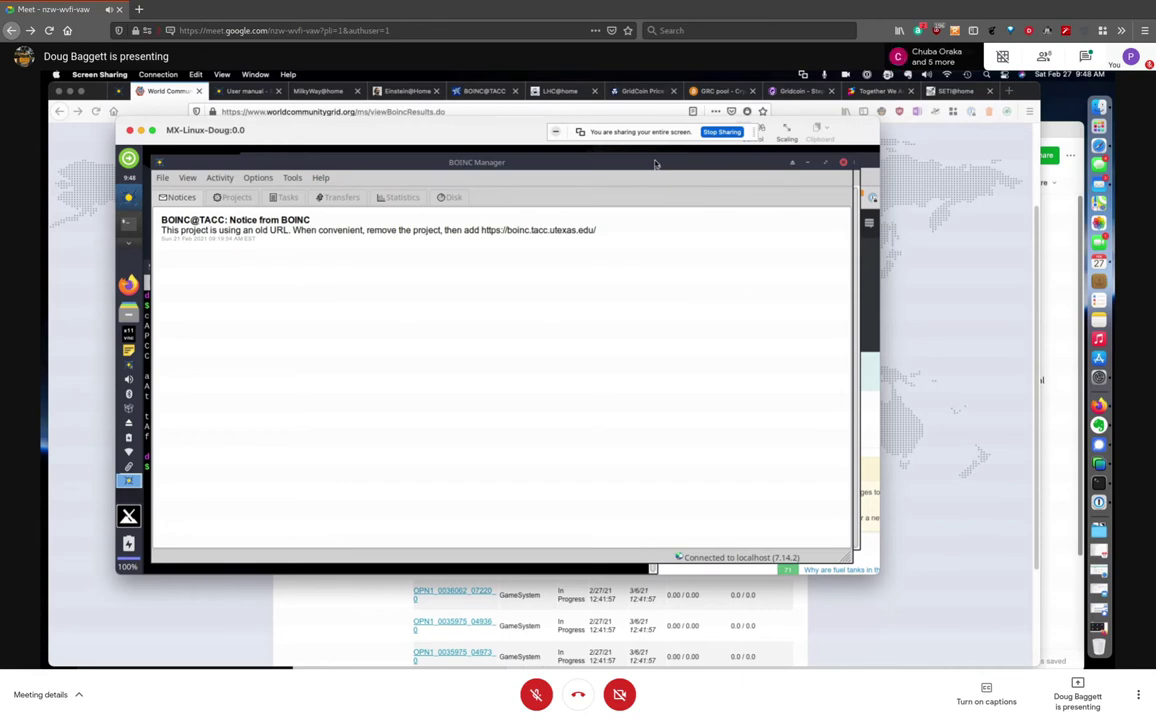
pyautogui.hotkey('ctrl', 'd')
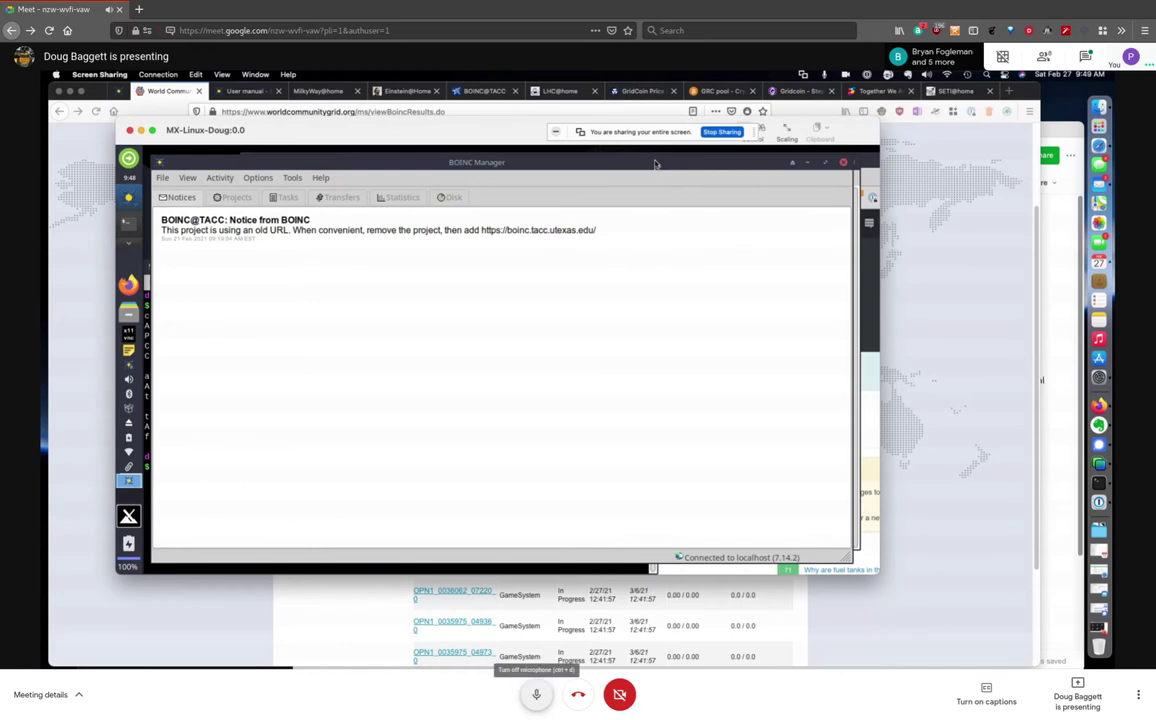
pyautogui.click(536, 694)
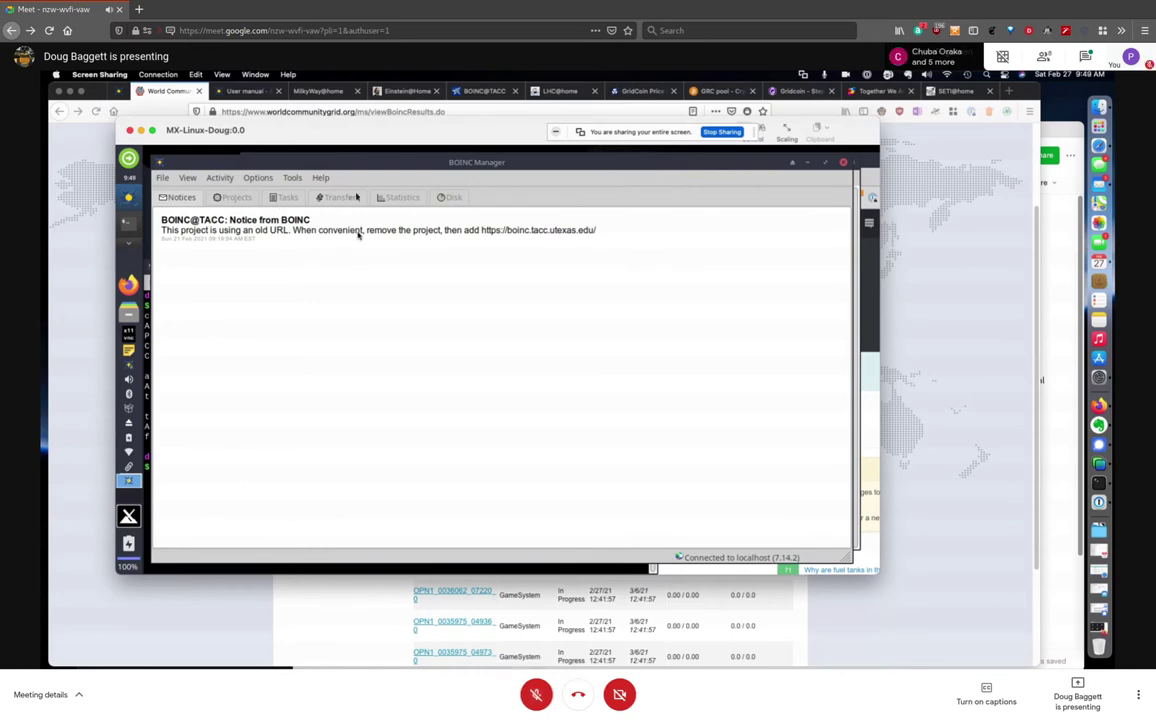
# Browse the File and Options menus, ending on the Tools menu with Add project
pyautogui.click(163, 179)
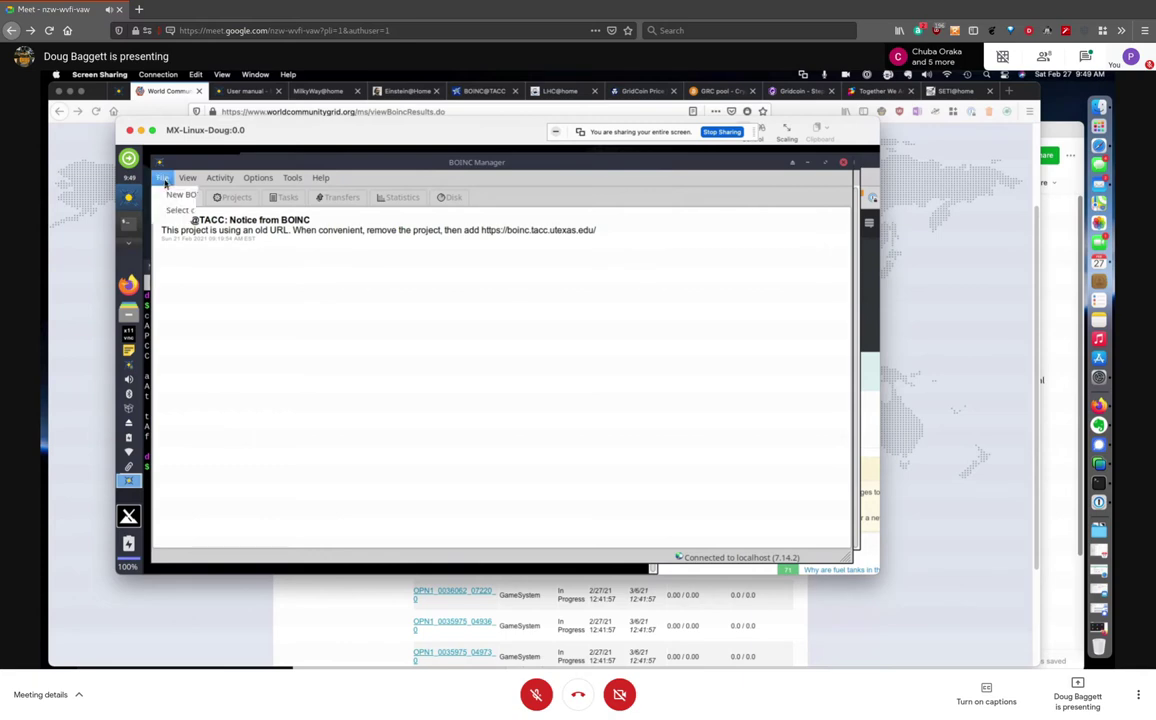
pyautogui.click(268, 177)
pyautogui.click(289, 178)
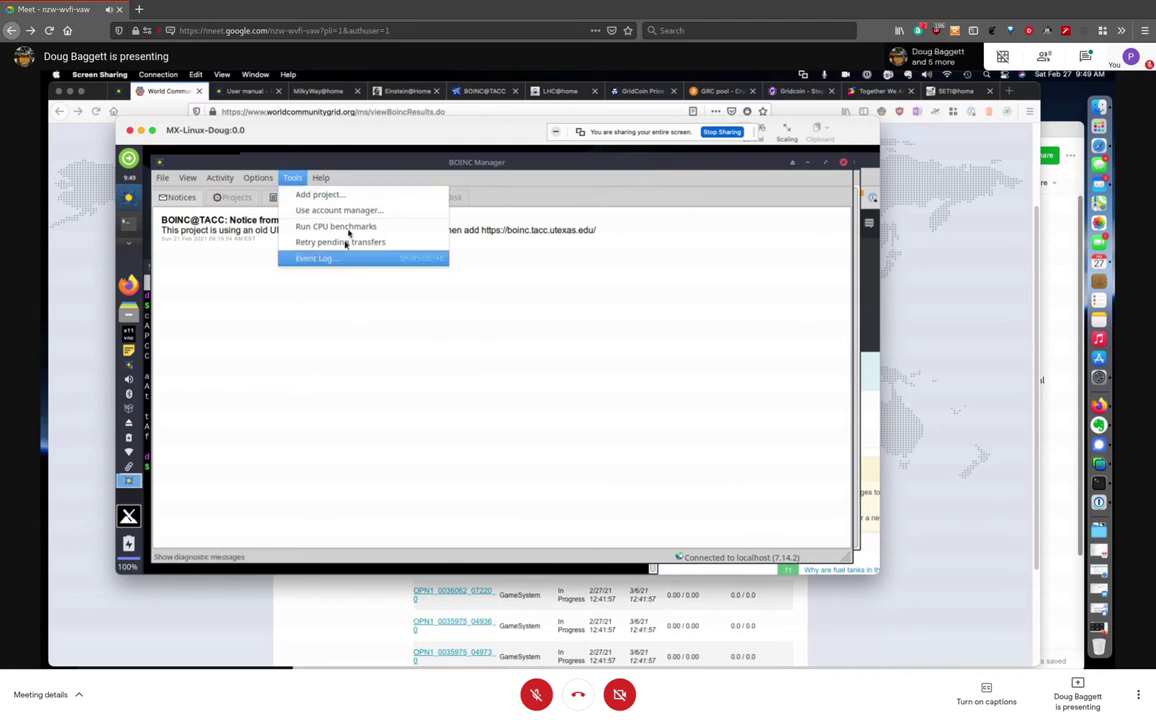
pyautogui.click(318, 196)
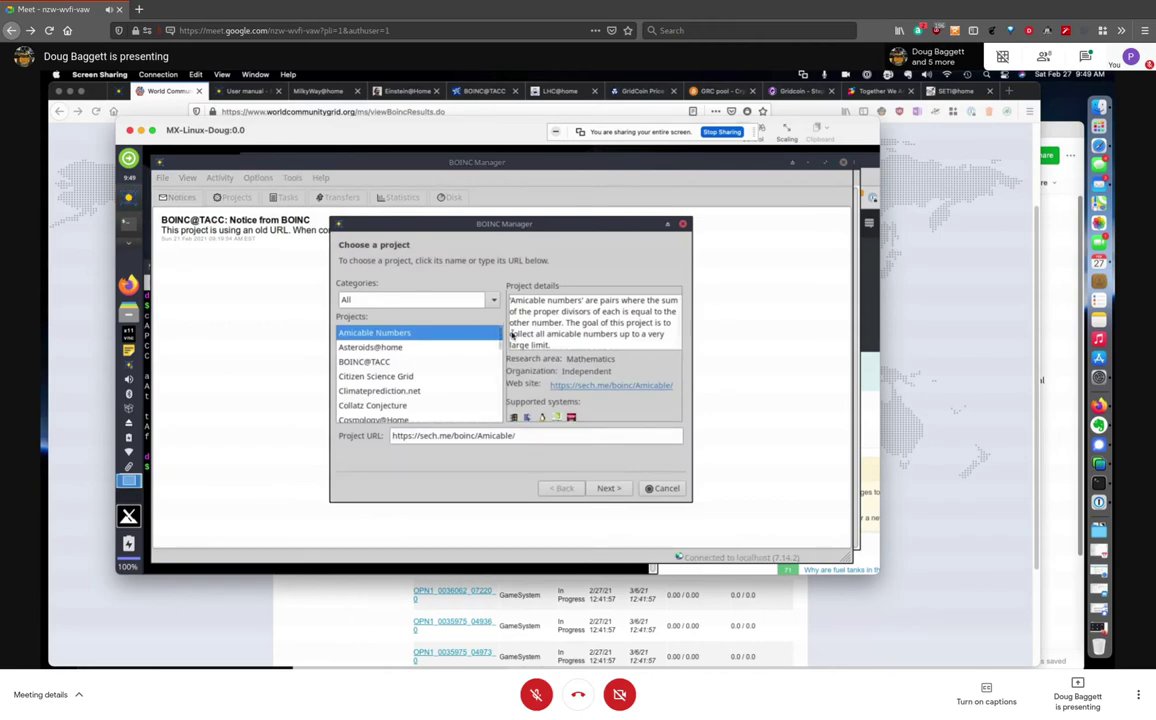
pyautogui.scroll(-5, 497, 360)
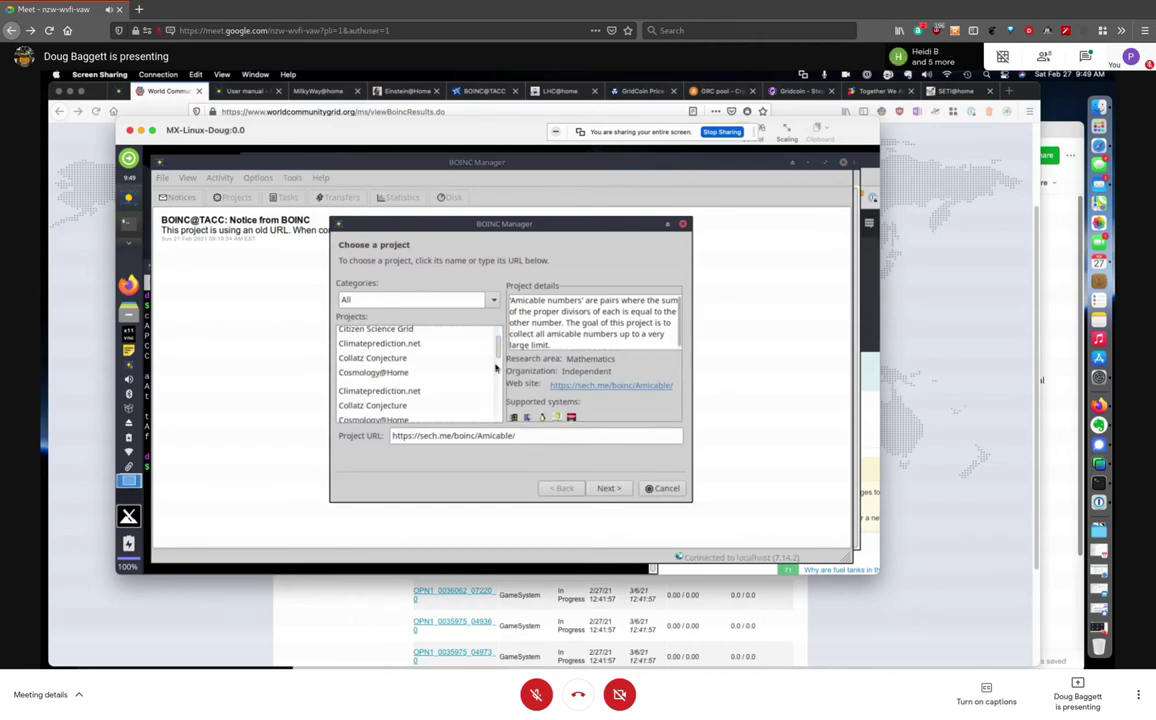
pyautogui.scroll(6, 497, 400)
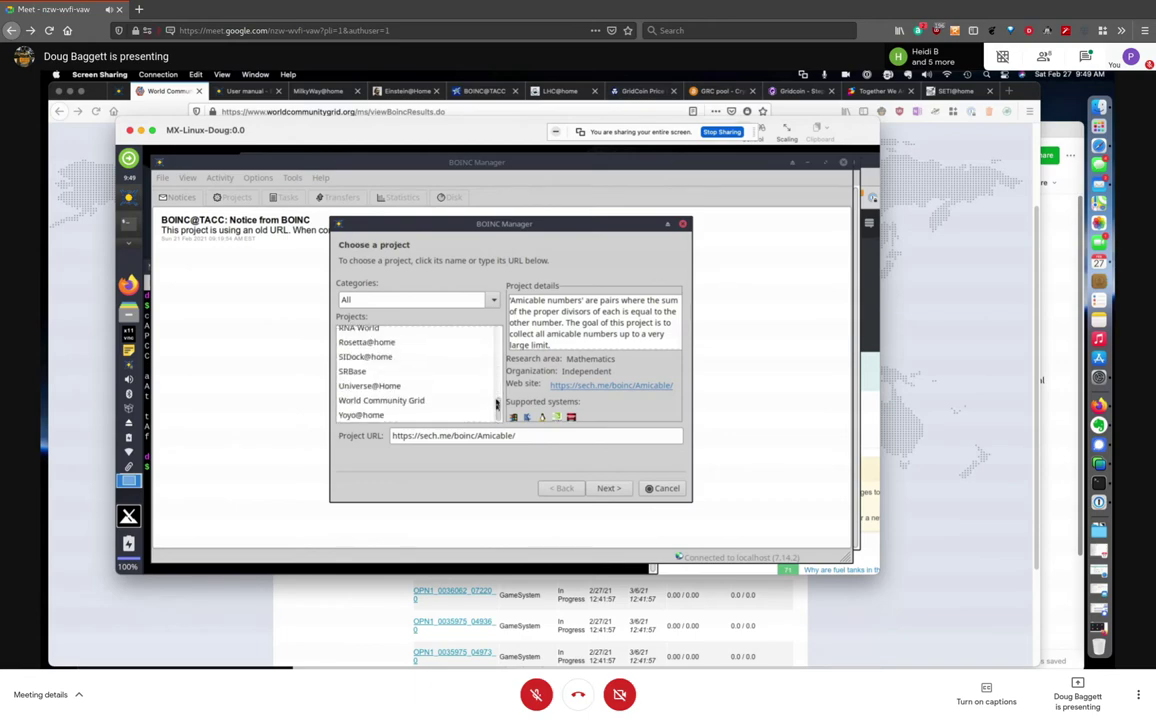
pyautogui.scroll(1, 496, 338)
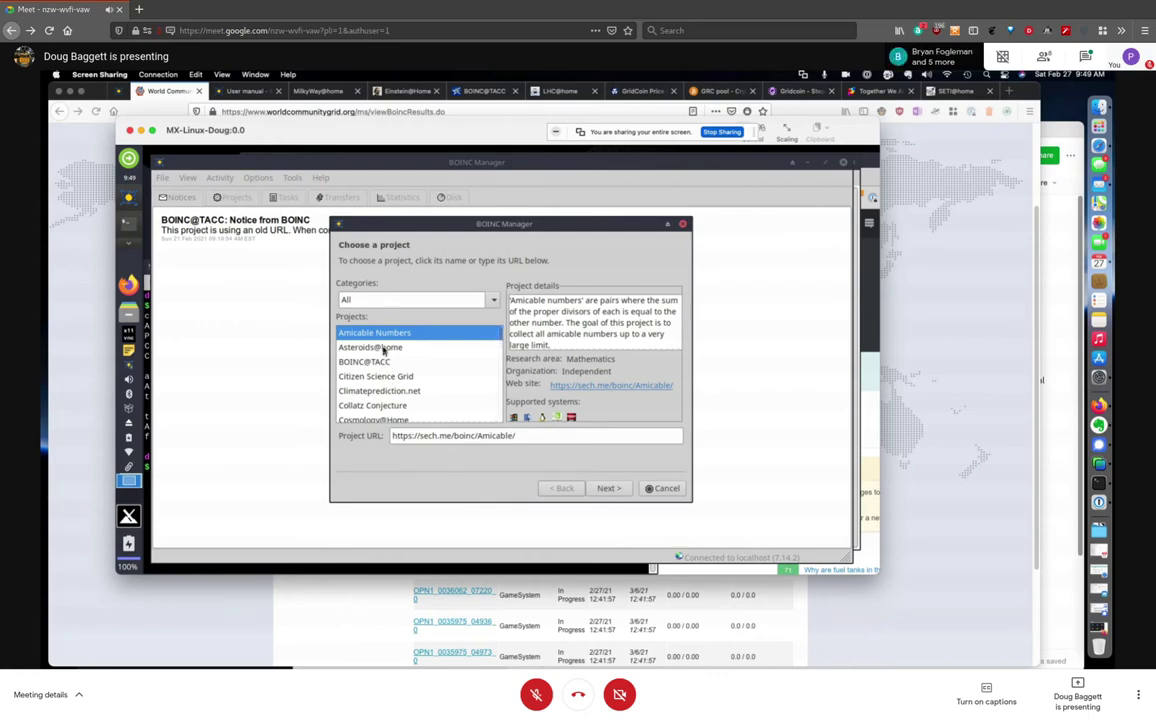
pyautogui.click(383, 349)
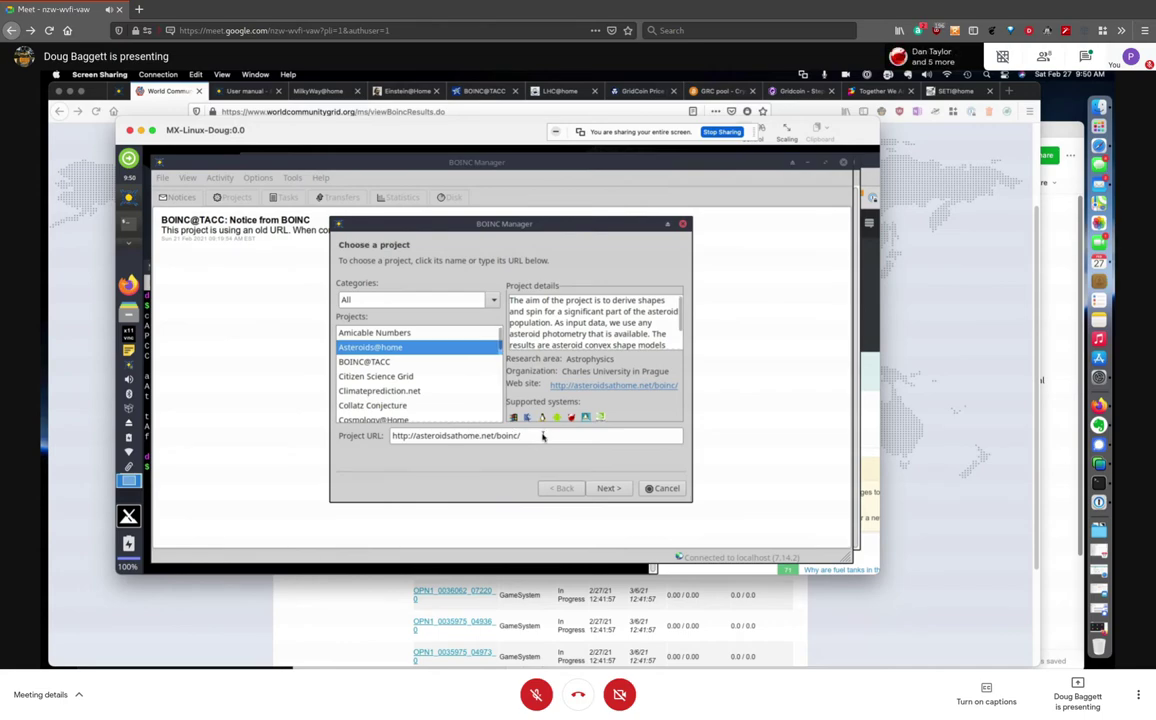
pyautogui.moveTo(540, 436); pyautogui.dragTo(401, 502)
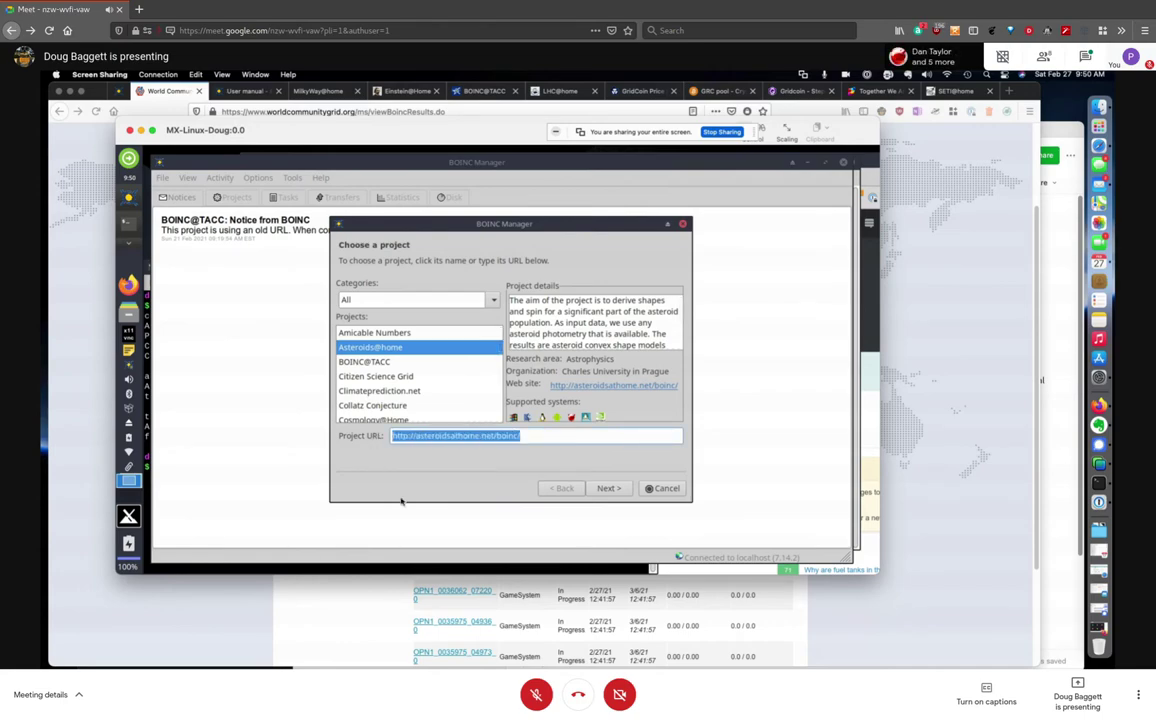
pyautogui.click(550, 436)
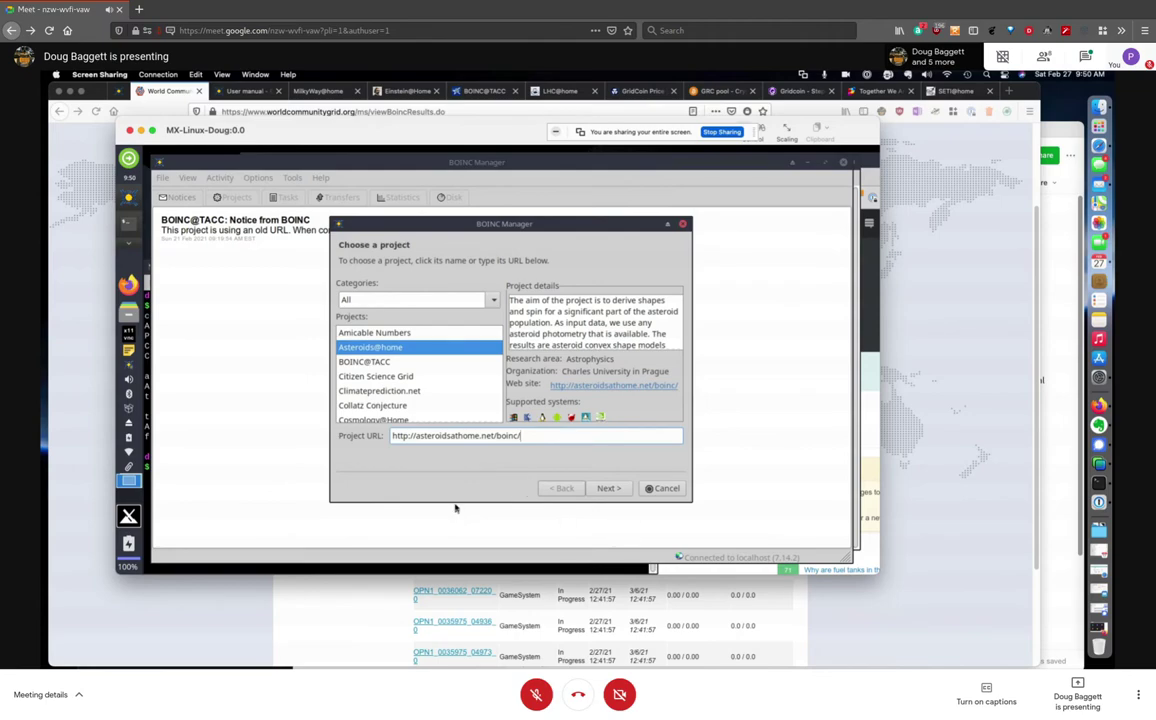
# Attach Asteroids@home as an existing user with the account email and password; it fails
pyautogui.click(606, 488)
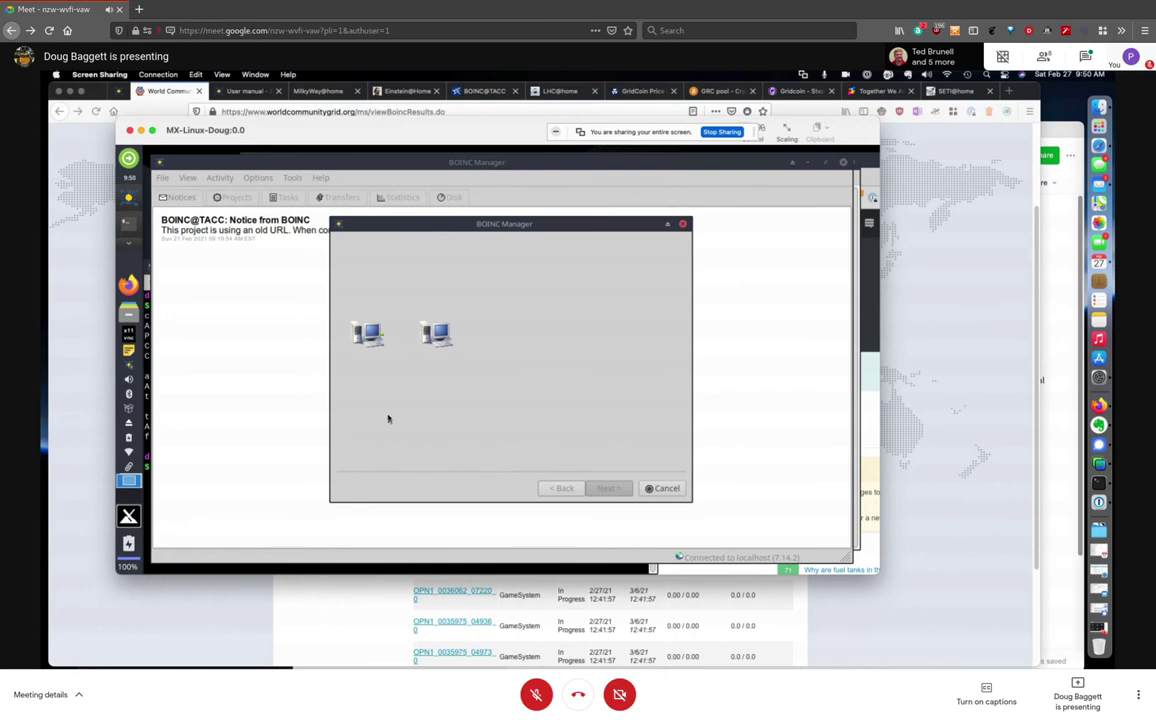
pyautogui.click(435, 284)
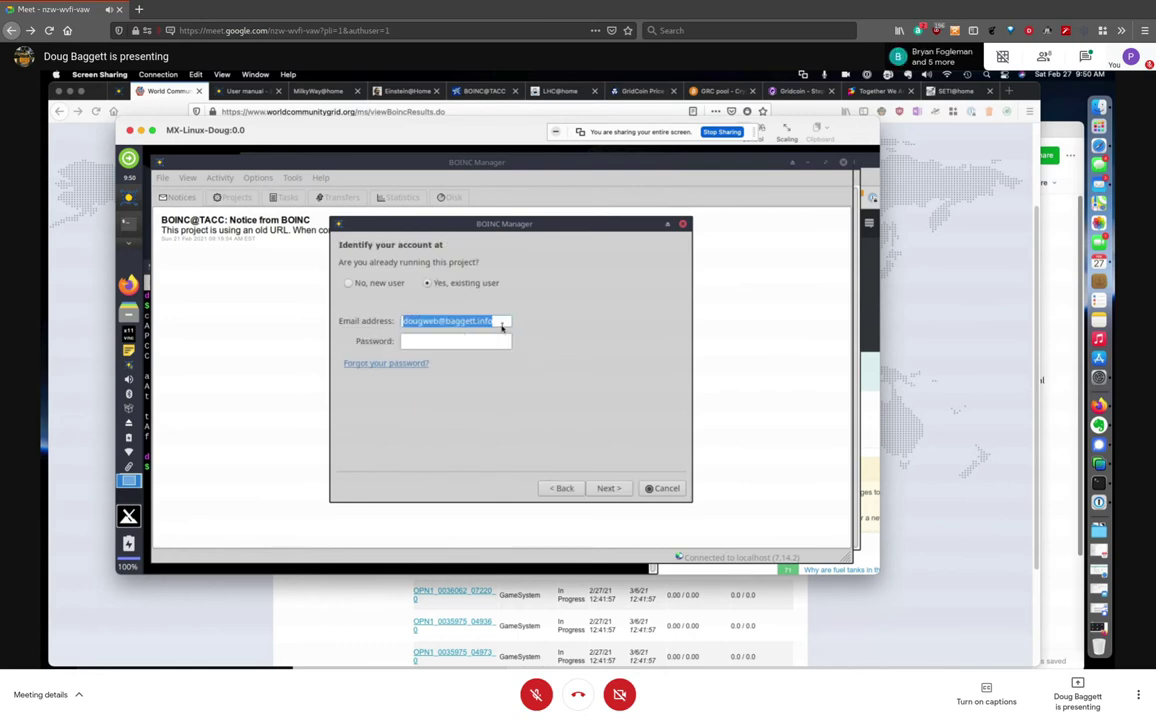
pyautogui.press('BackSpace')
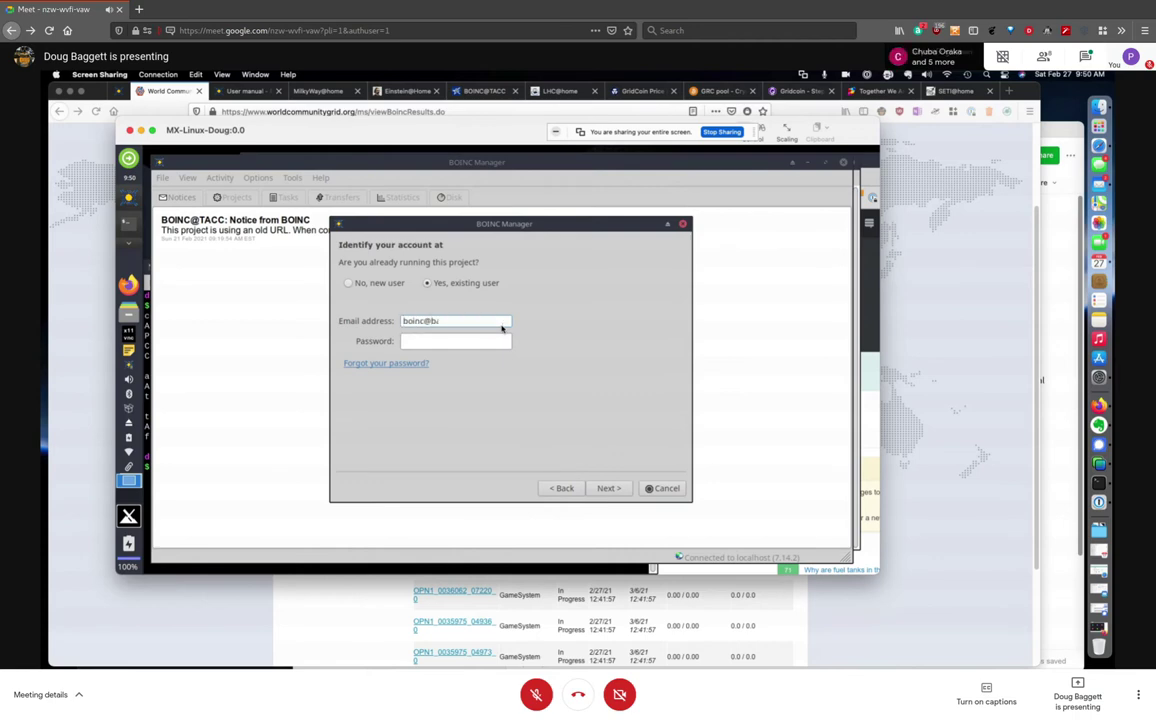
pyautogui.write('•••••')
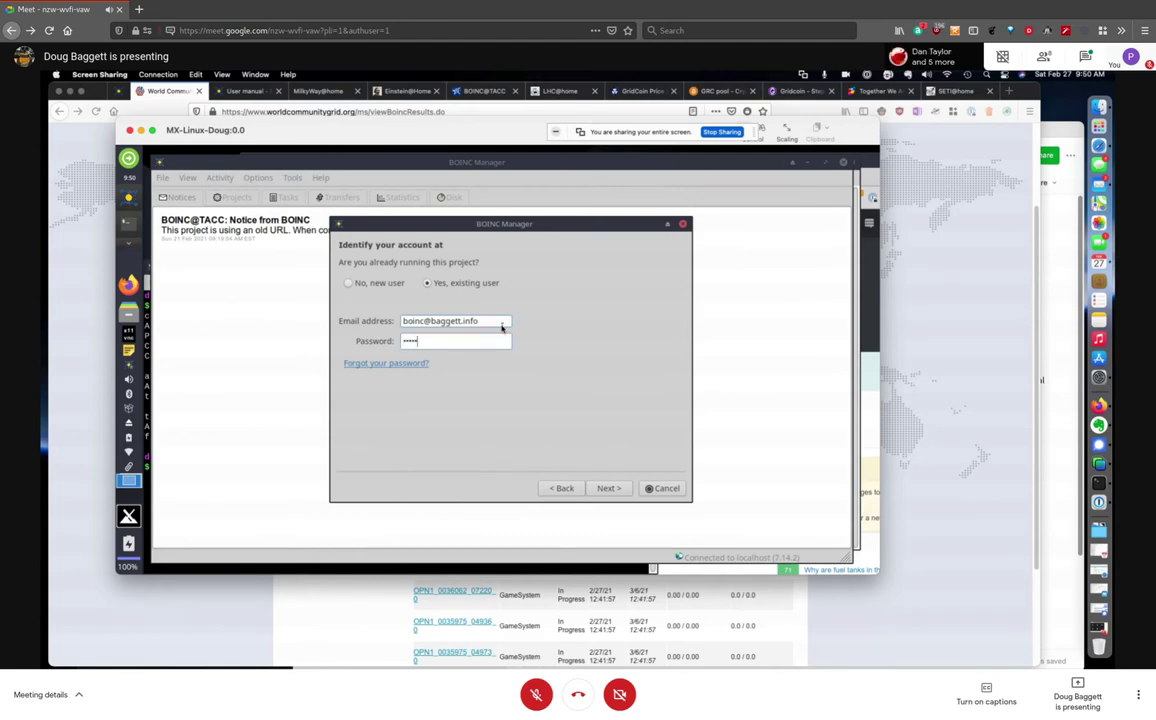
pyautogui.write('•••••')
pyautogui.press('BackSpace')
pyautogui.press('BackSpace')
pyautogui.press('BackSpace')
pyautogui.press('BackSpace')
pyautogui.press('BackSpace')
pyautogui.press('BackSpace')
pyautogui.press('BackSpace')
pyautogui.press('BackSpace')
pyautogui.press('BackSpace')
pyautogui.write('****')
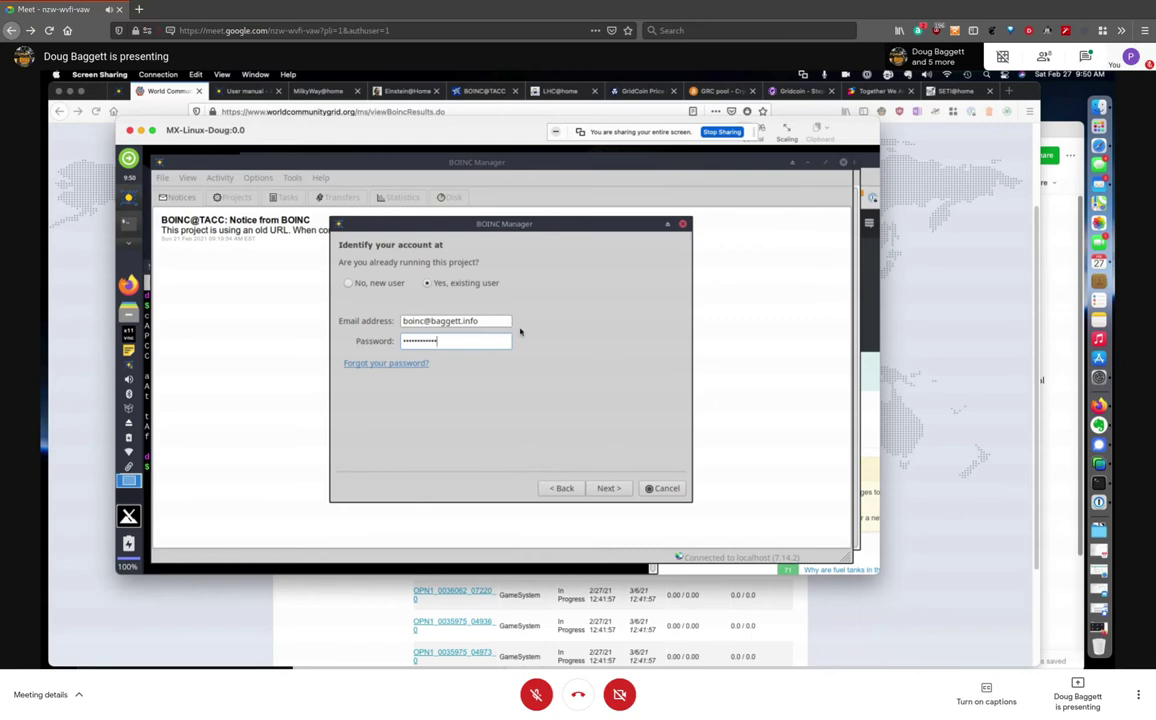
pyautogui.click(615, 488)
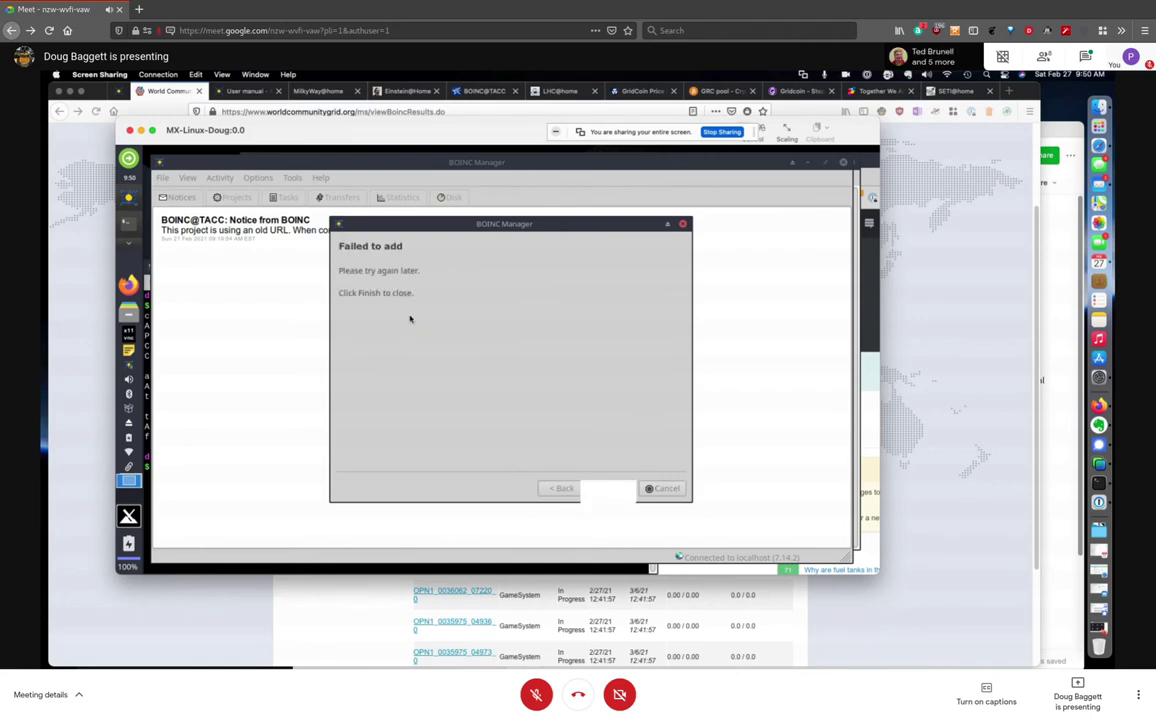
pyautogui.click(611, 488)
# Reopen Add project, submit a new-user Einstein@Home signup, and close the wizard after it fails
pyautogui.click(292, 178)
pyautogui.click(300, 195)
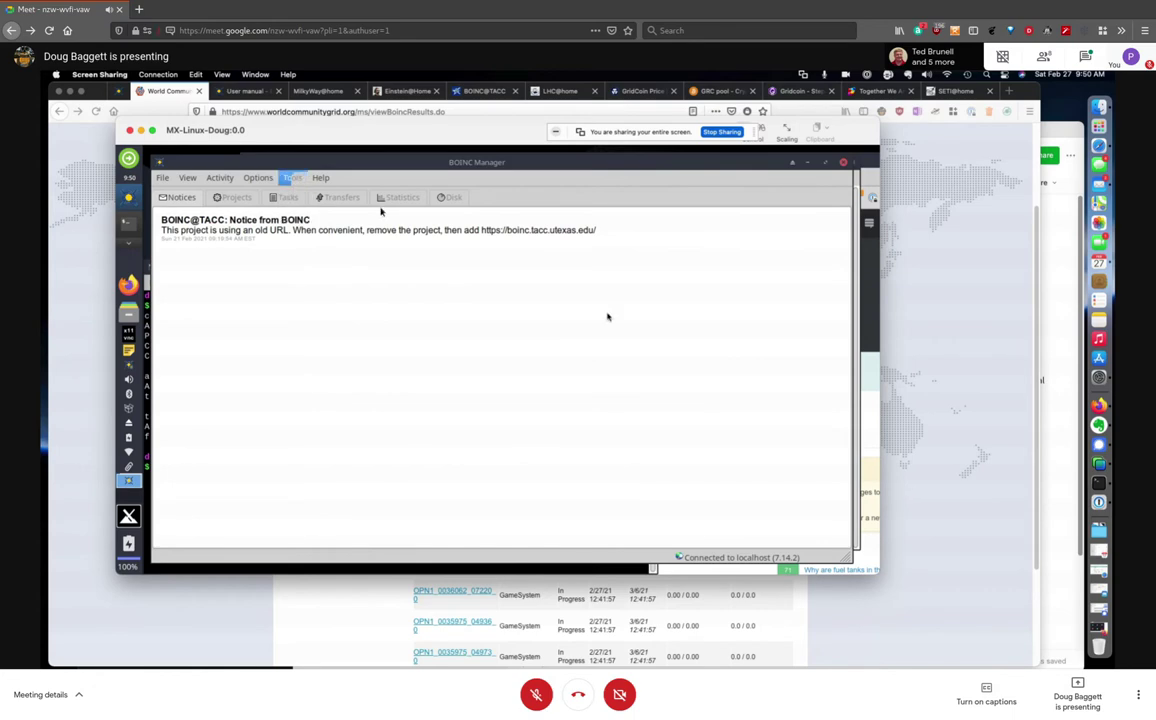
pyautogui.click(390, 349)
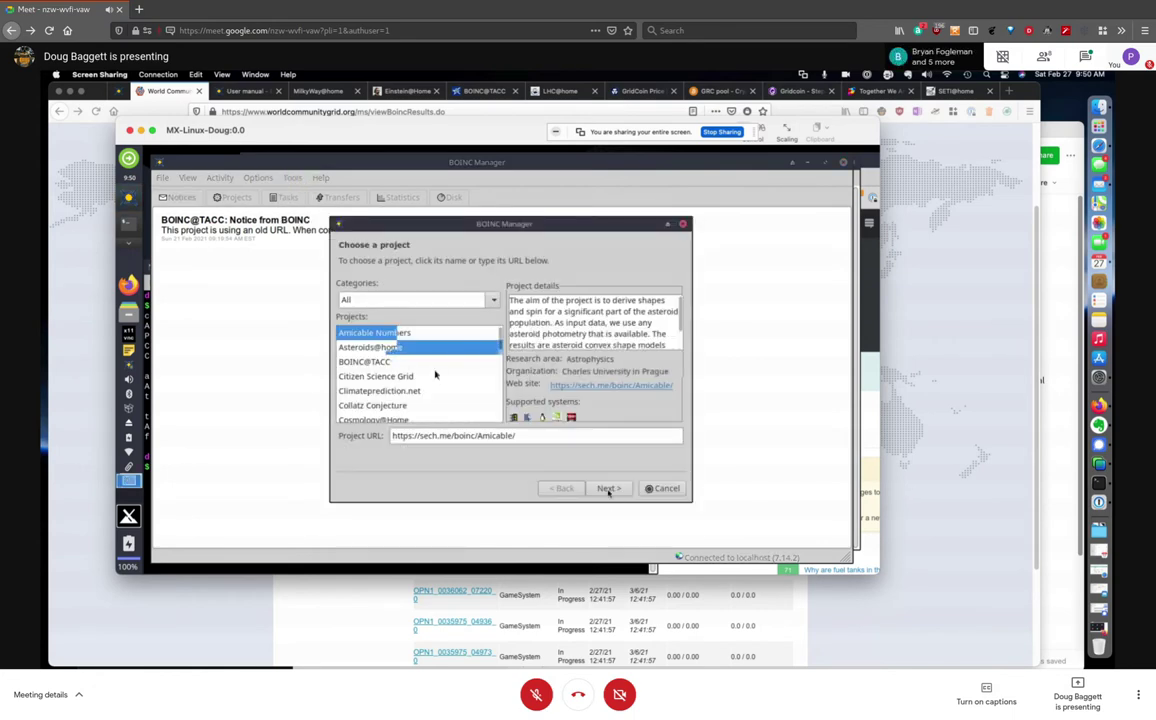
pyautogui.click(606, 488)
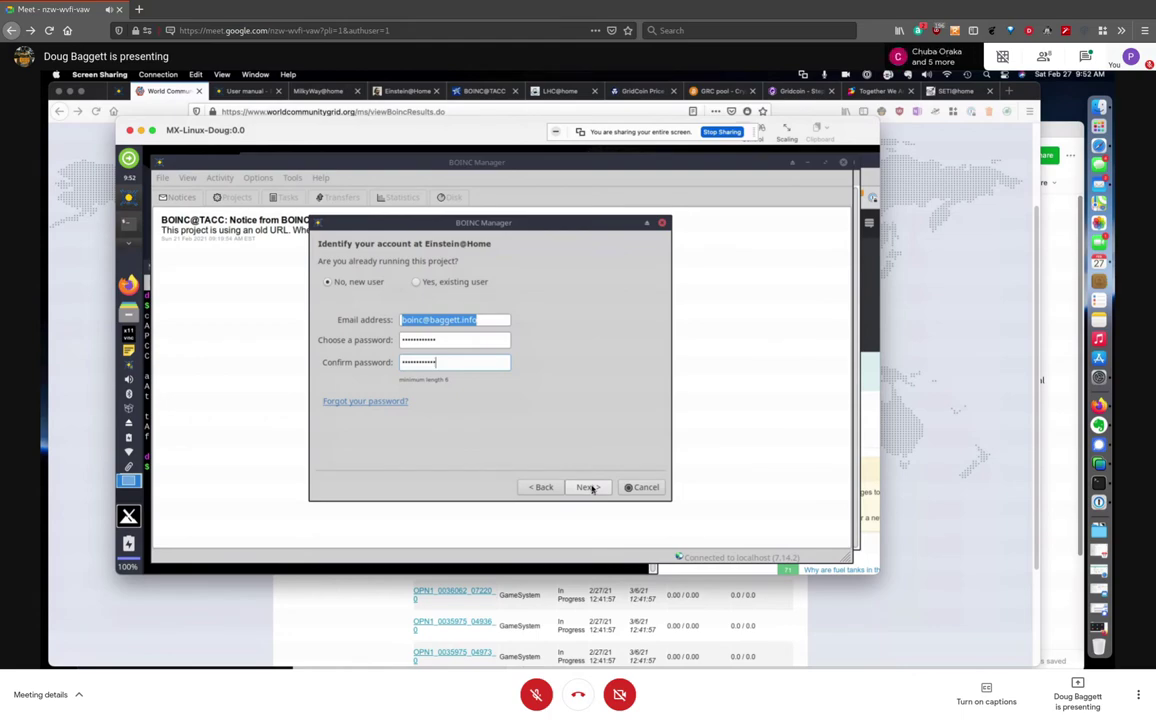
pyautogui.click(589, 487)
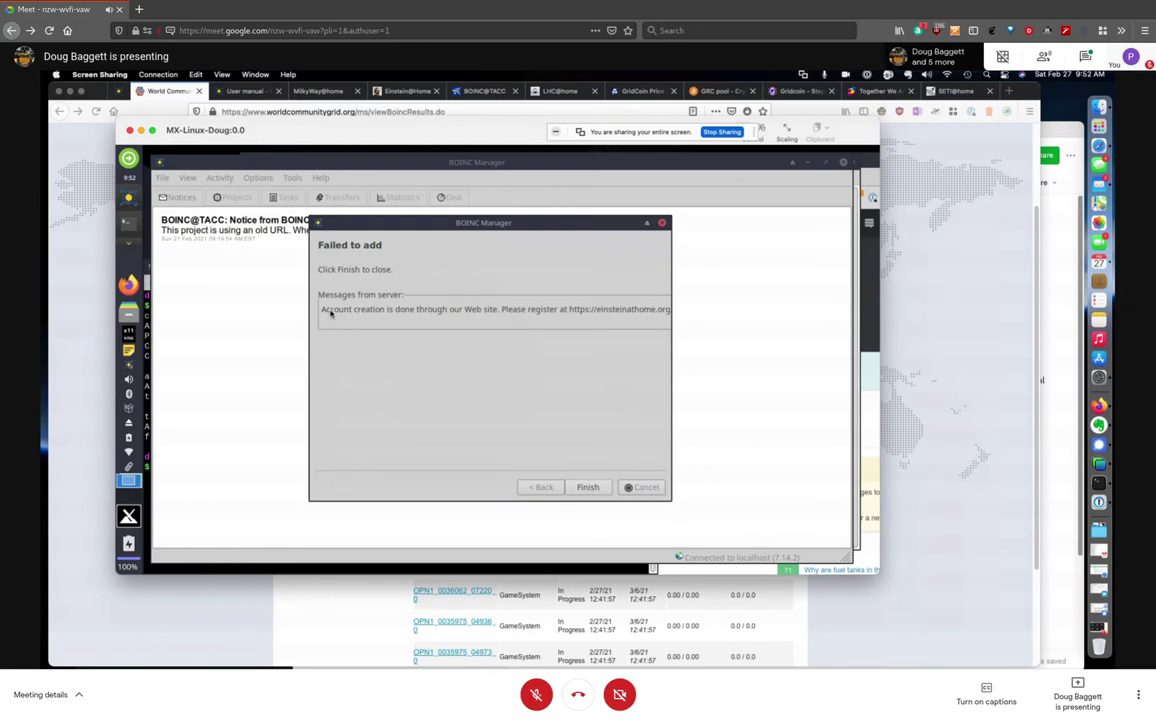
pyautogui.click(590, 487)
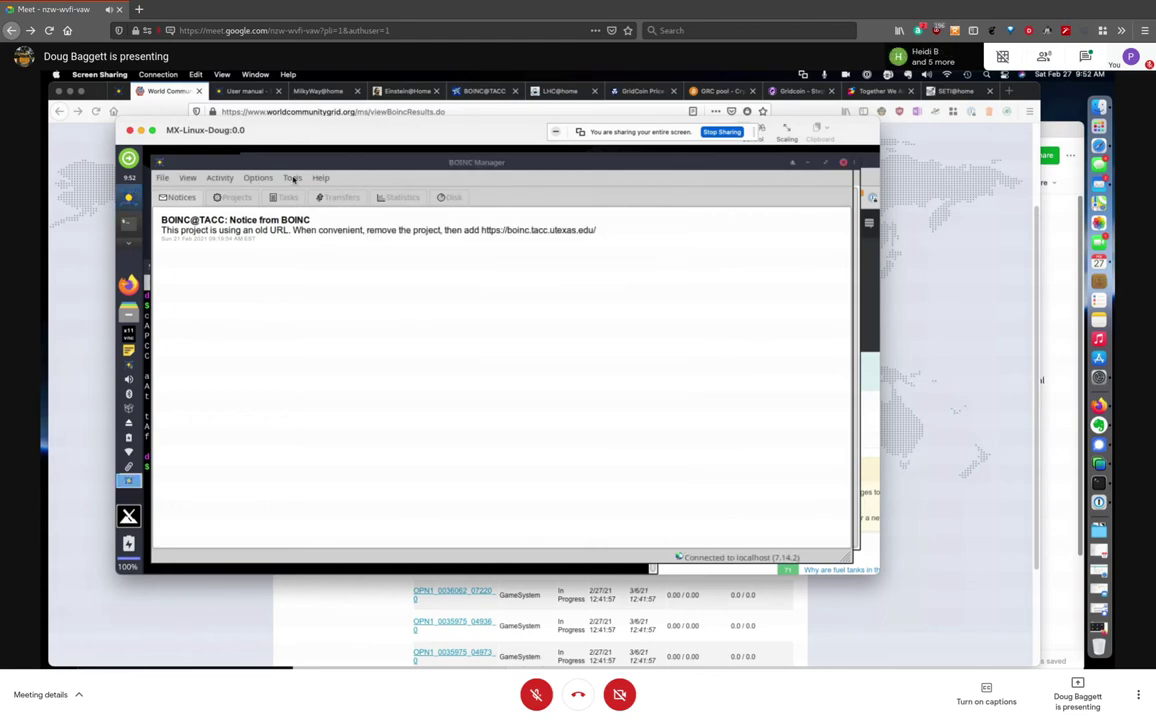
# Add Milkyway@home via Tools > Add project as a new user with a new password
pyautogui.click(292, 178)
pyautogui.click(325, 194)
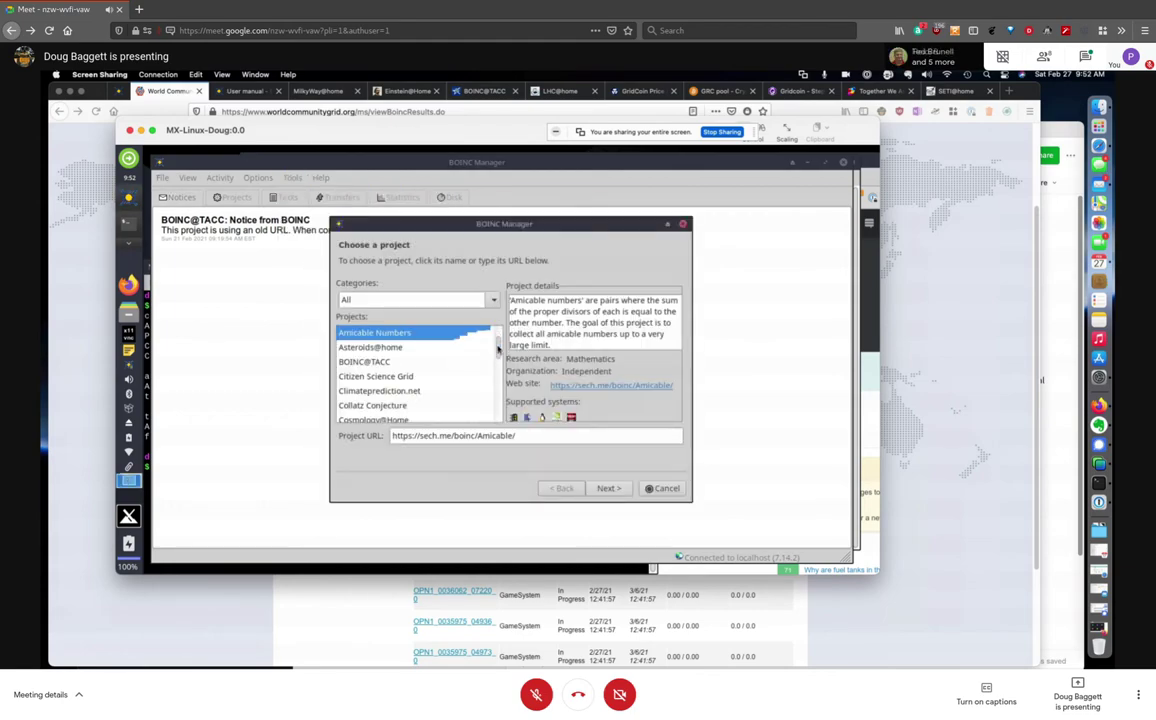
pyautogui.click(497, 353)
pyautogui.moveTo(497, 353); pyautogui.dragTo(495, 372)
pyautogui.click(380, 334)
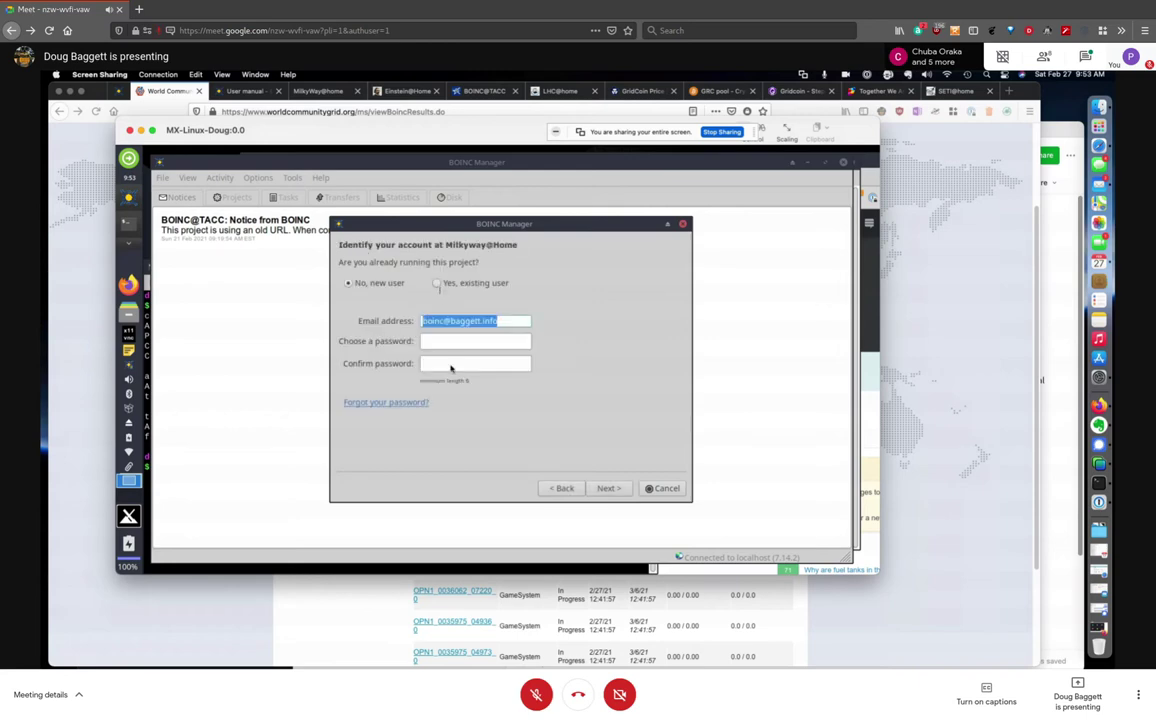
pyautogui.click(479, 345)
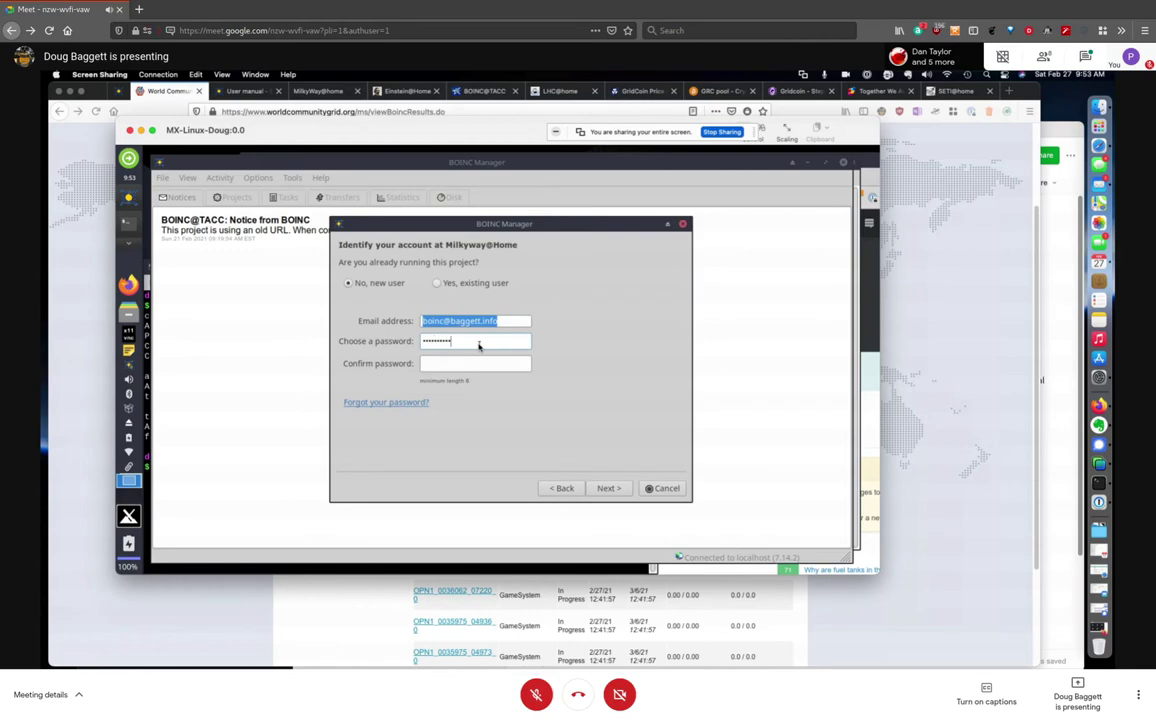
pyautogui.write('•••')
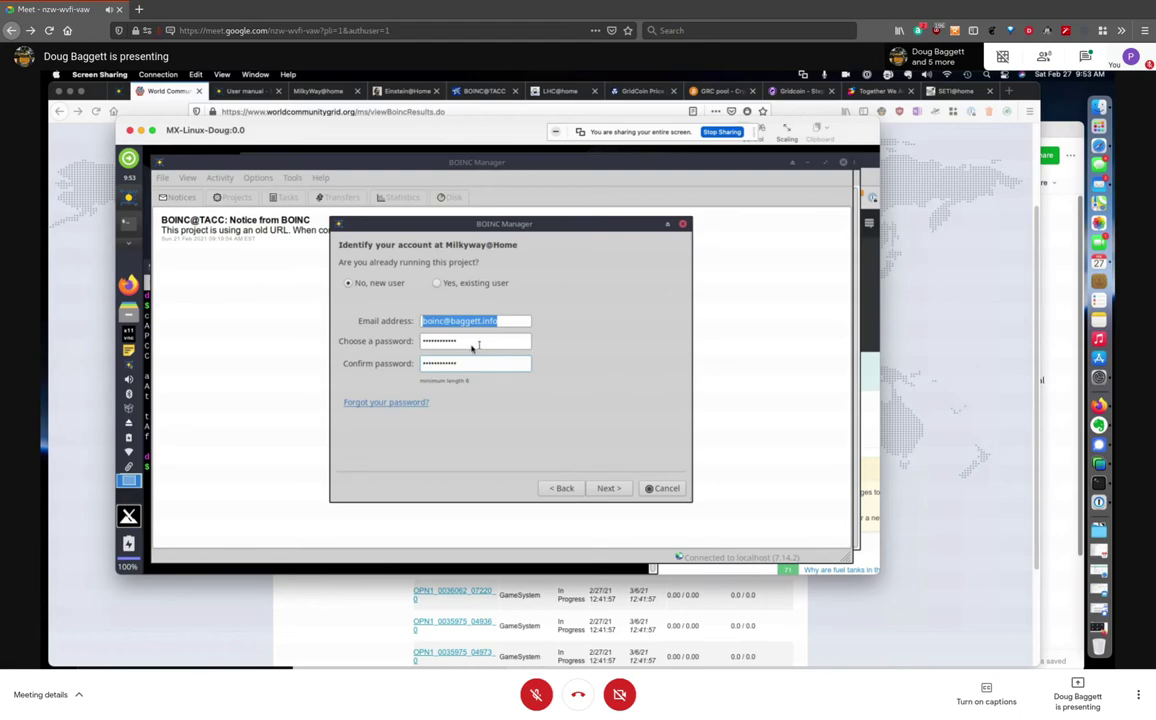
pyautogui.click(612, 488)
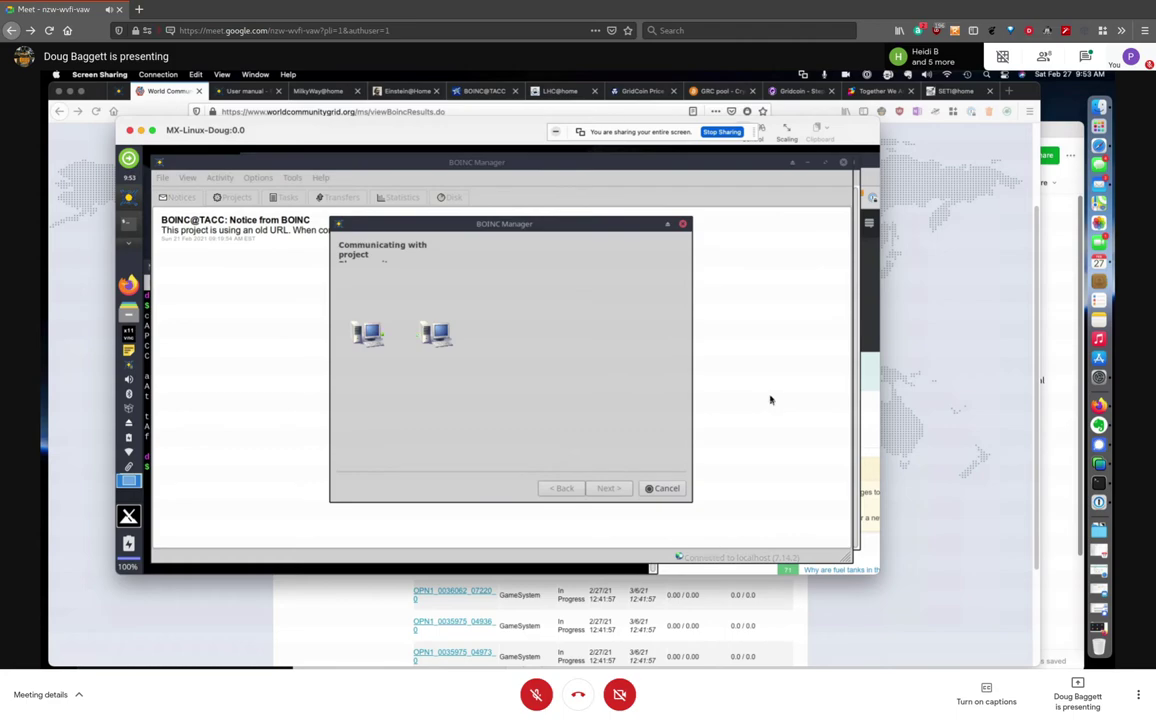
pyautogui.click(610, 488)
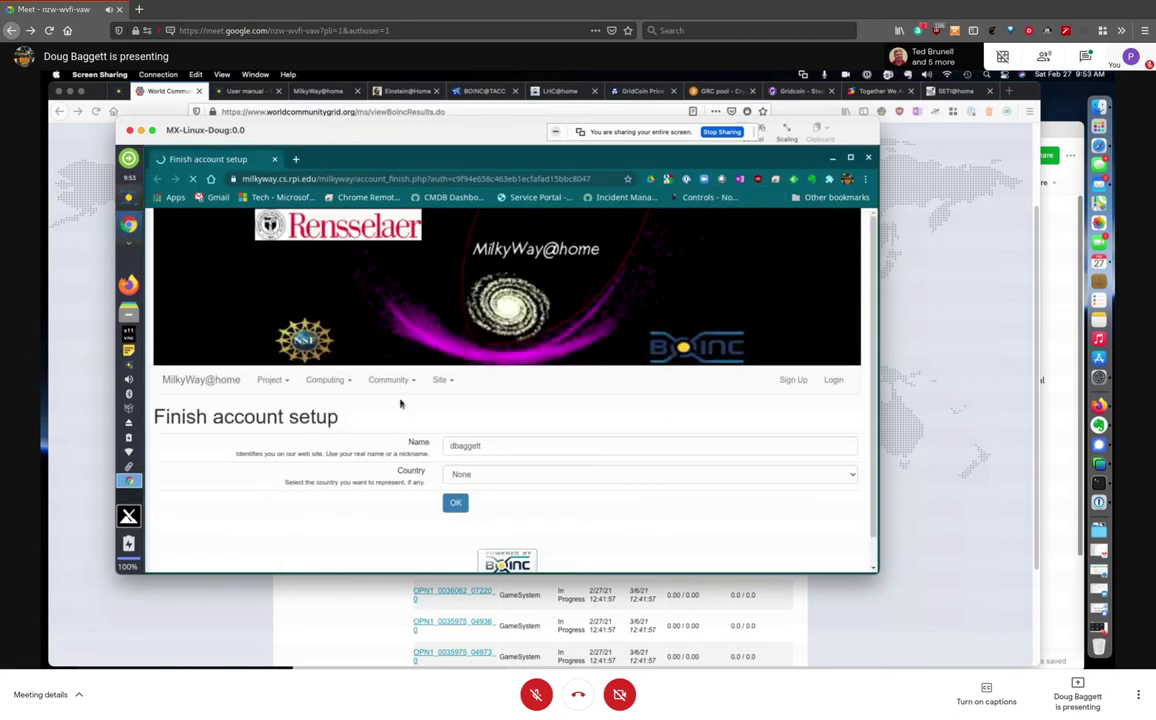
# Clear the display name, leave the country as None, and submit the MilkyWay@home account setup
pyautogui.moveTo(480, 452); pyautogui.dragTo(422, 444)
pyautogui.press('BackSpace')
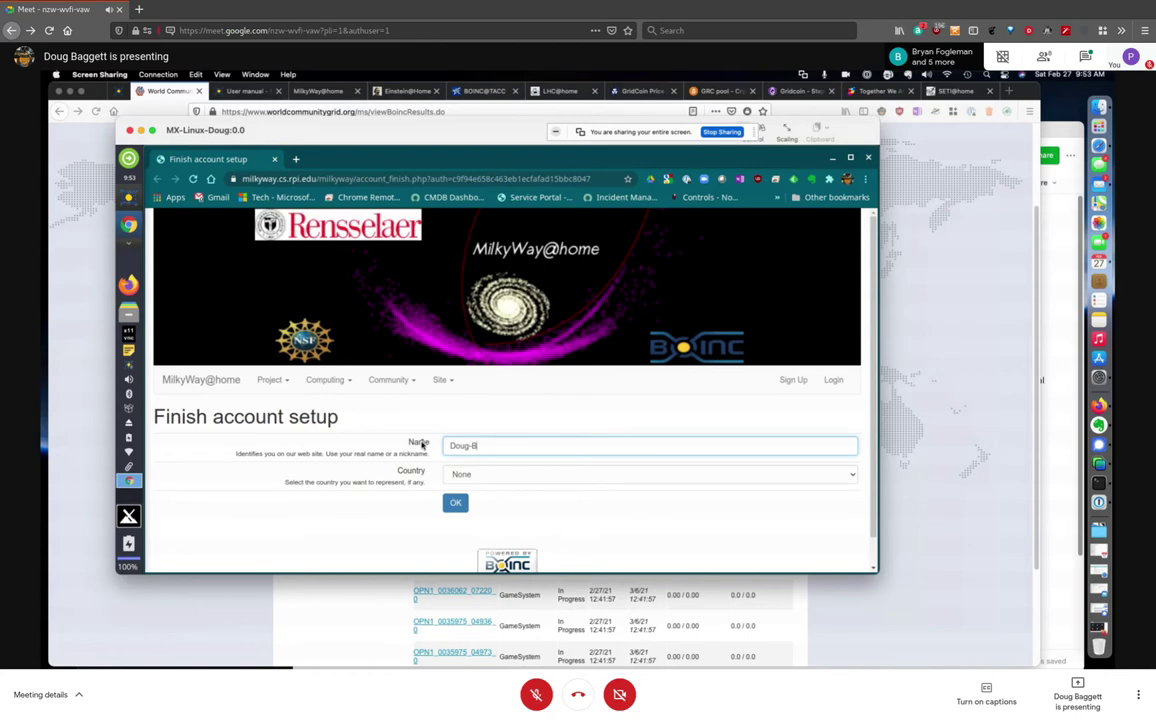
pyautogui.click(493, 474)
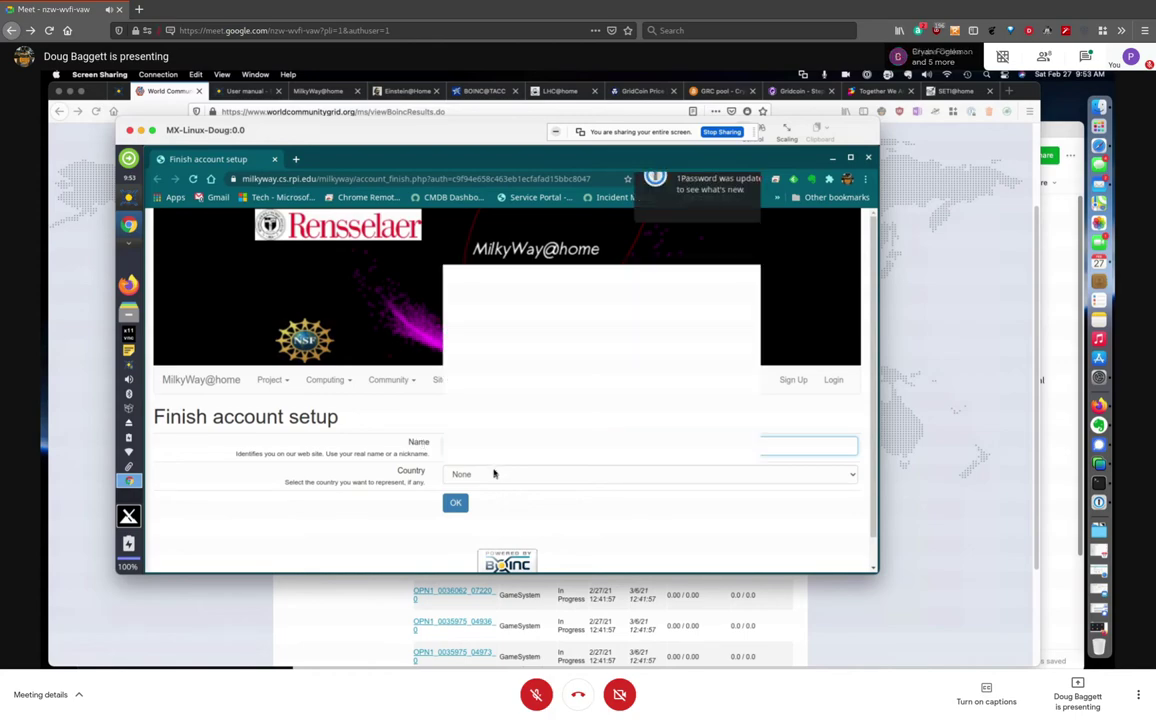
pyautogui.press('Down')
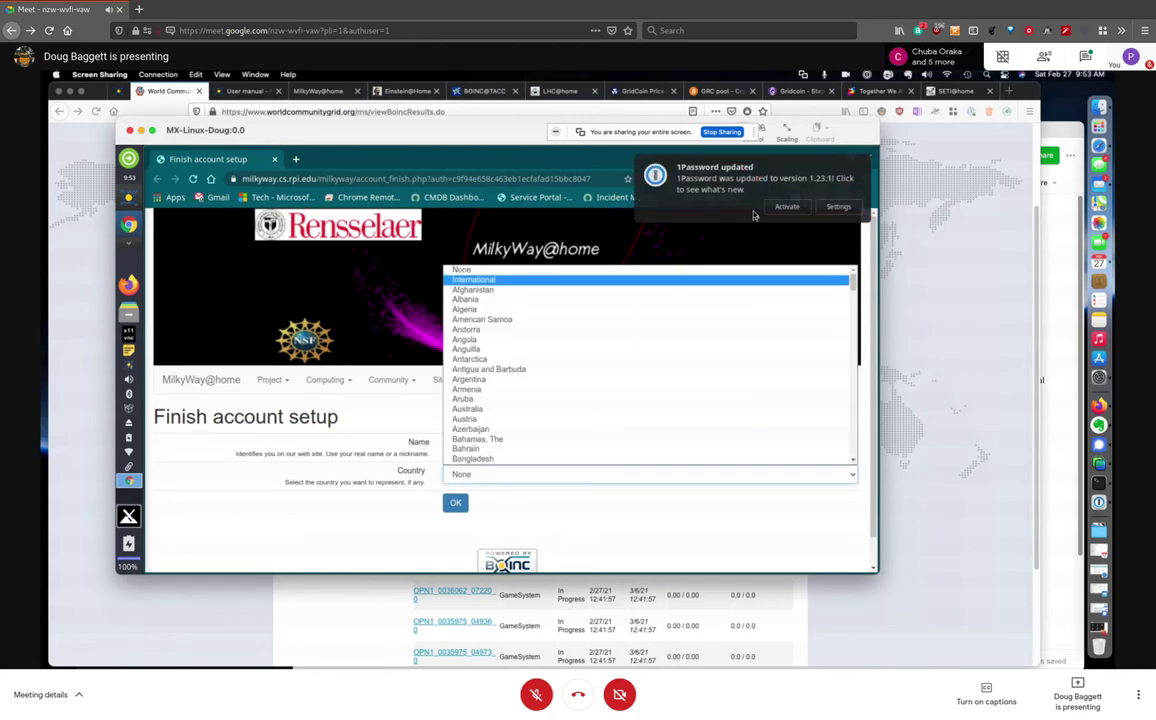
pyautogui.press('Escape')
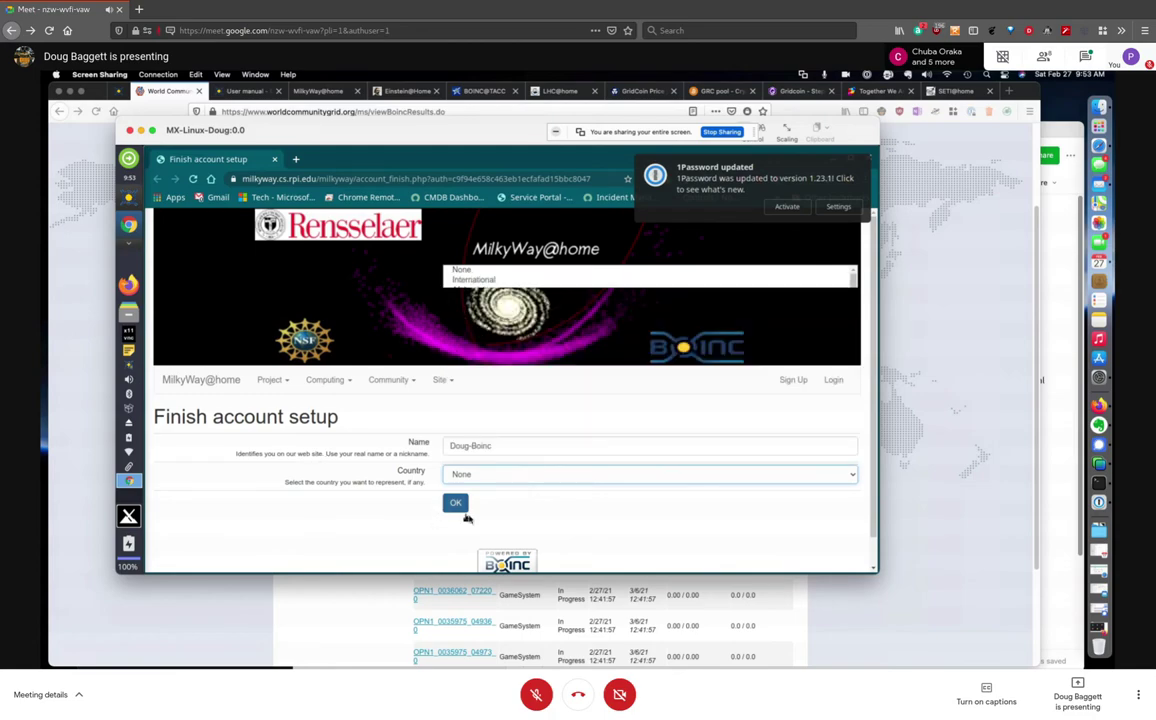
pyautogui.click(455, 502)
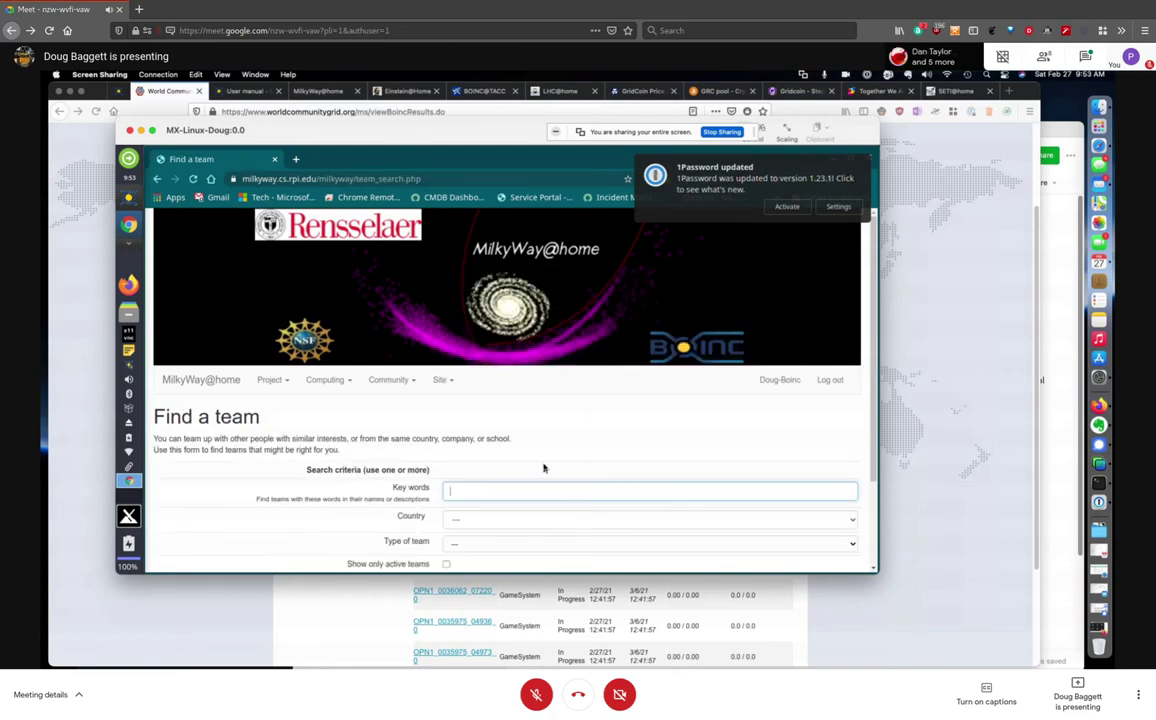
# Look over the Find a team page and minimize the browser
pyautogui.scroll(-3, 567, 448)
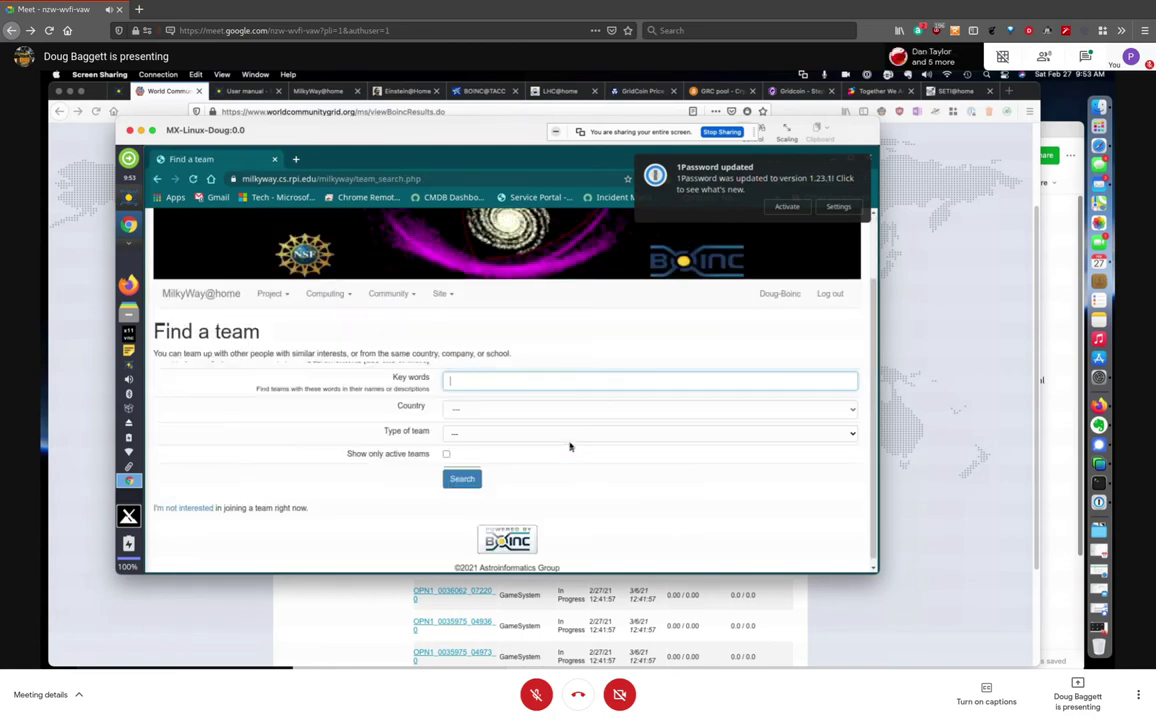
pyautogui.scroll(1, 481, 504)
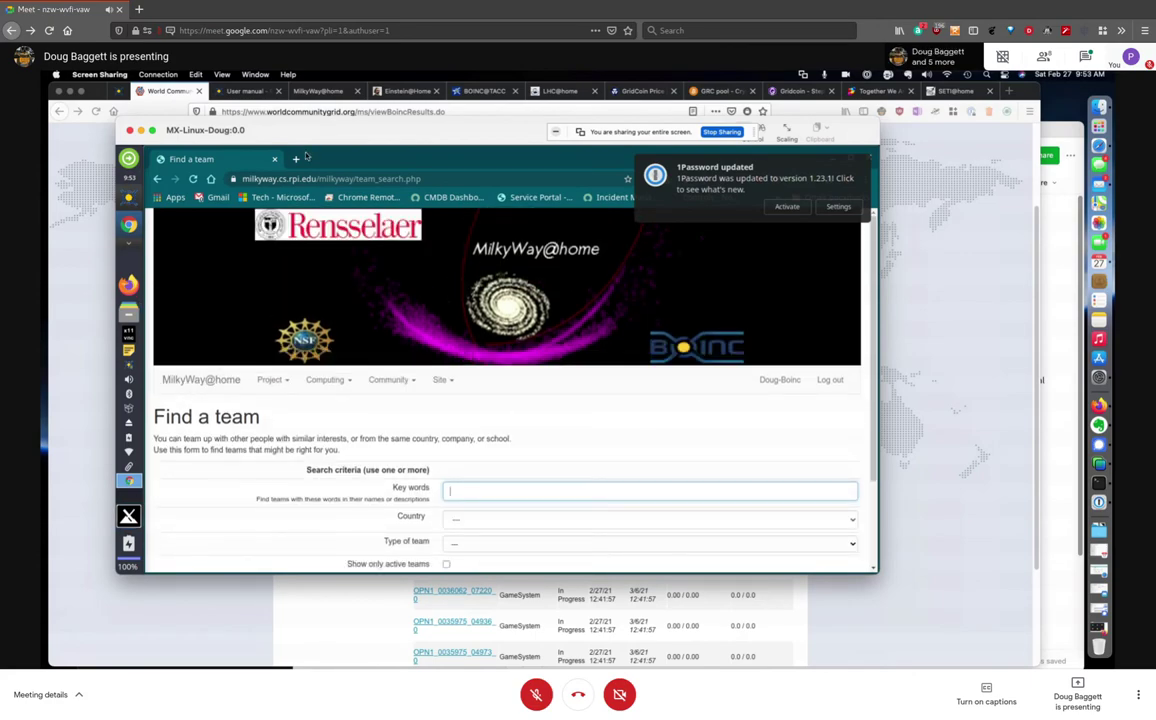
pyautogui.click(829, 158)
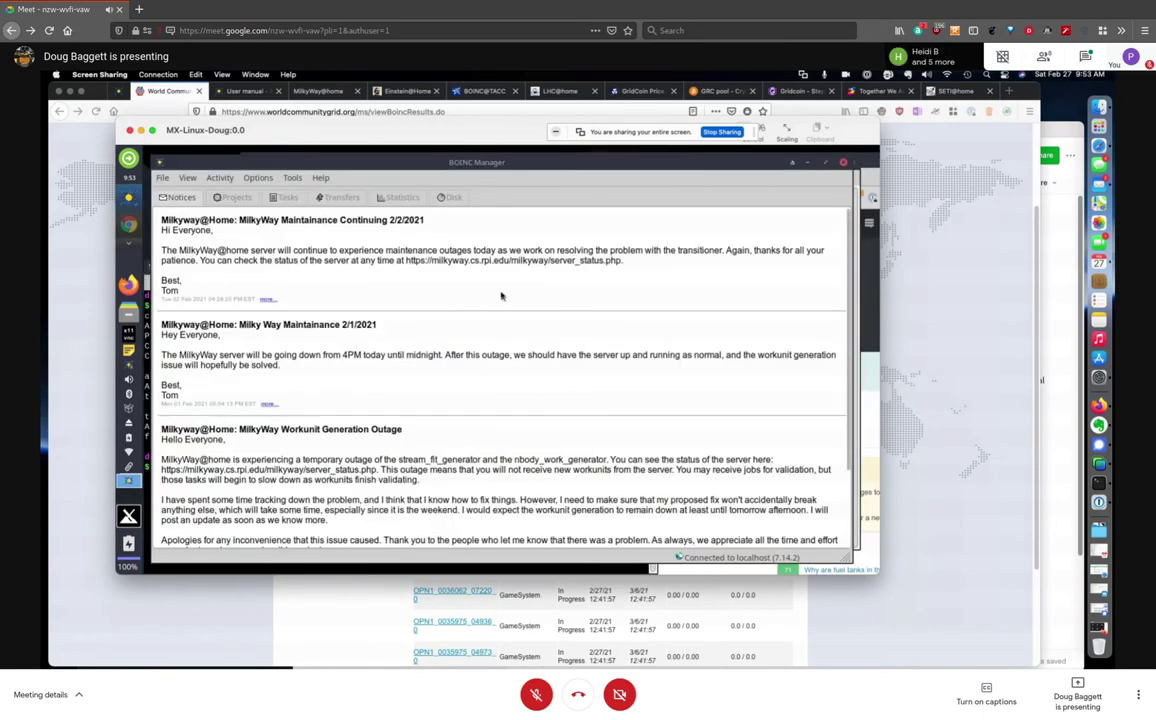
# Check the Tasks and Transfers tabs, then suspend World Community Grid in Projects and select Milkyway@Home
pyautogui.click(232, 197)
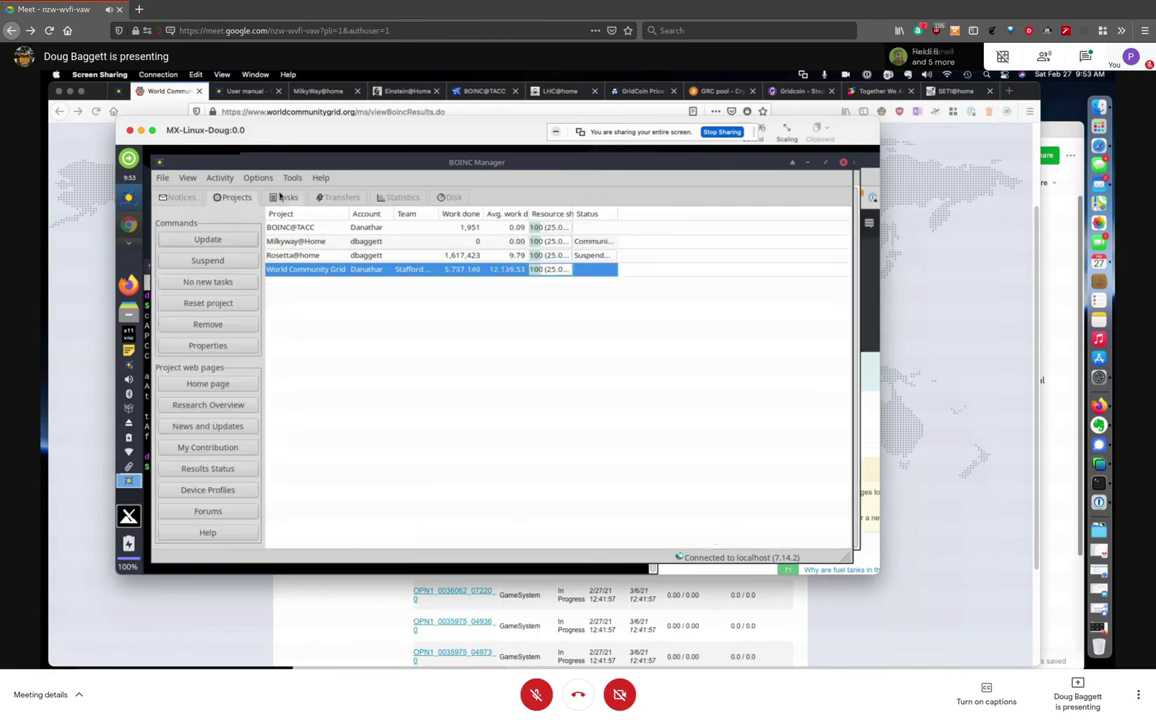
pyautogui.click(284, 197)
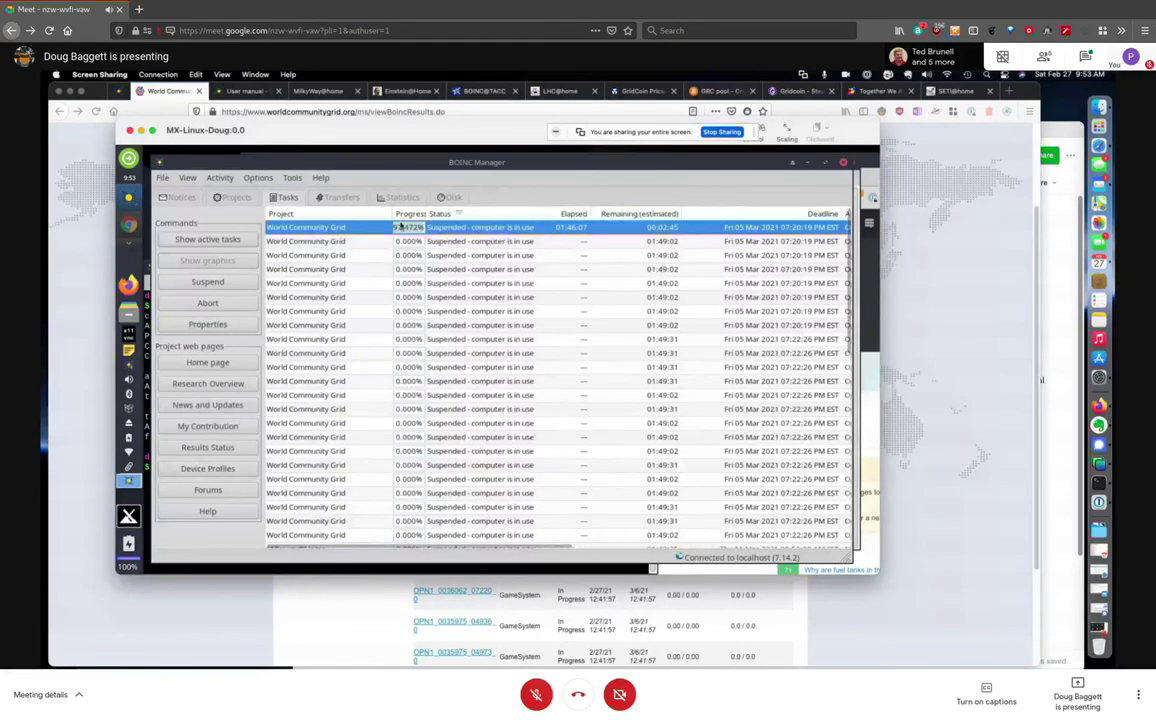
pyautogui.click(330, 197)
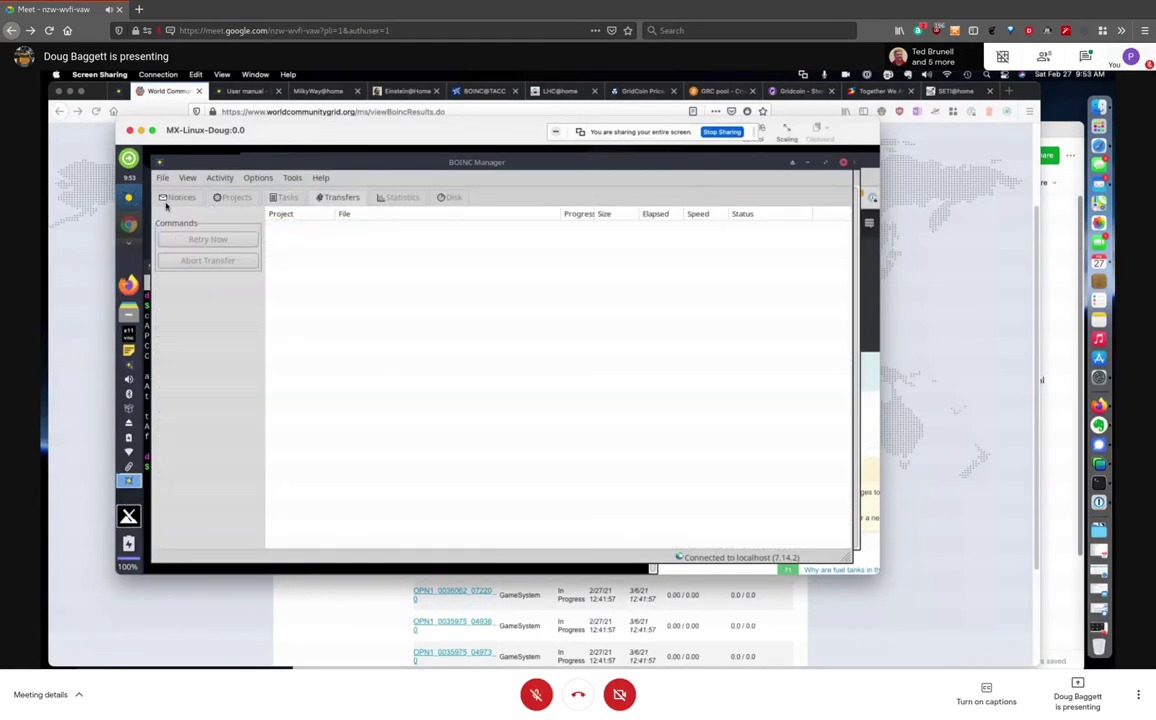
pyautogui.click(218, 201)
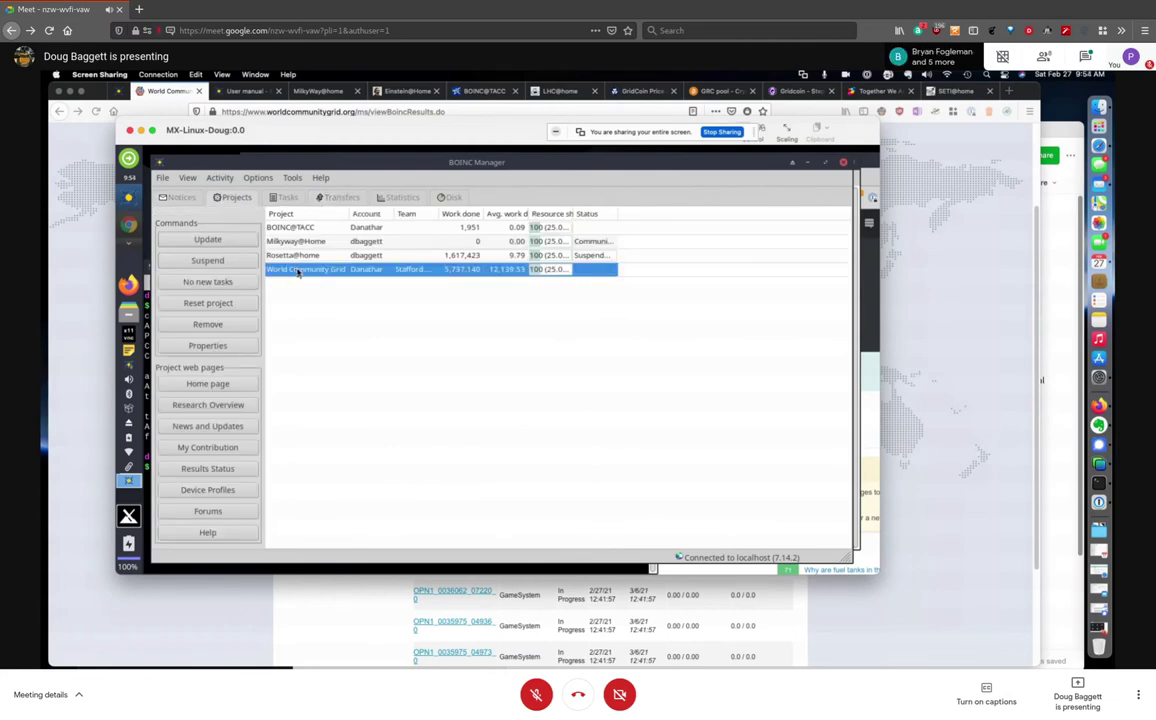
pyautogui.click(214, 260)
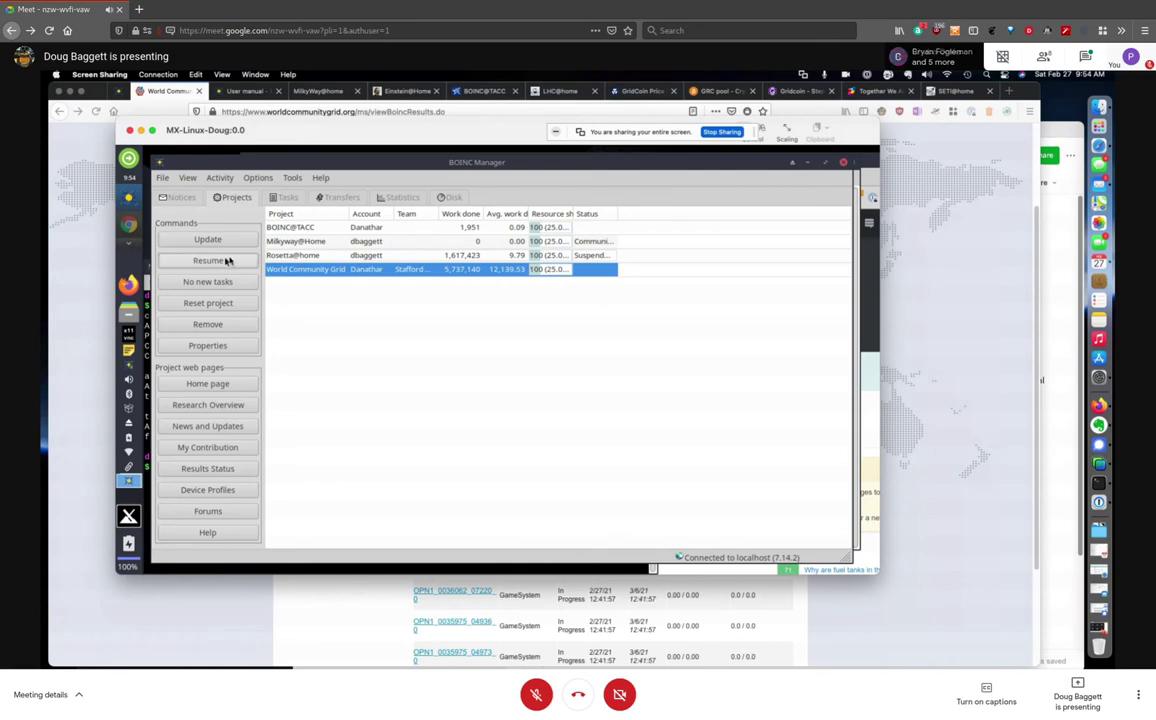
pyautogui.click(300, 244)
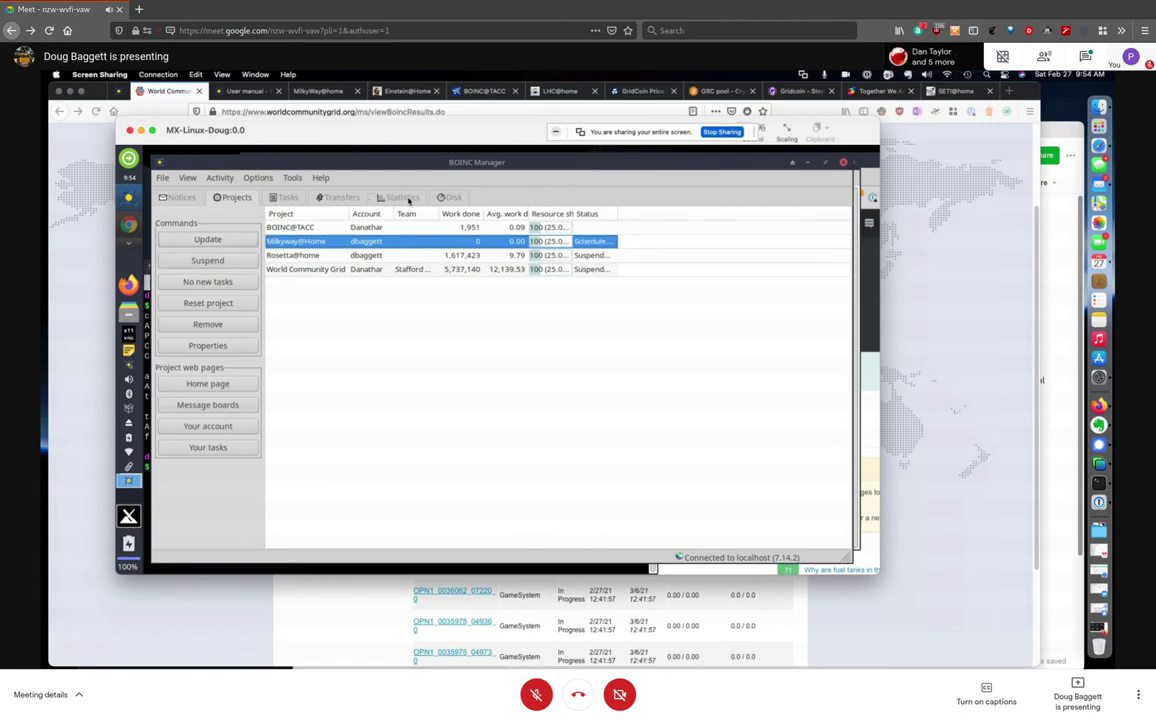
# Review the Event Log with the Project column widened to show full names, then close it
pyautogui.click(290, 177)
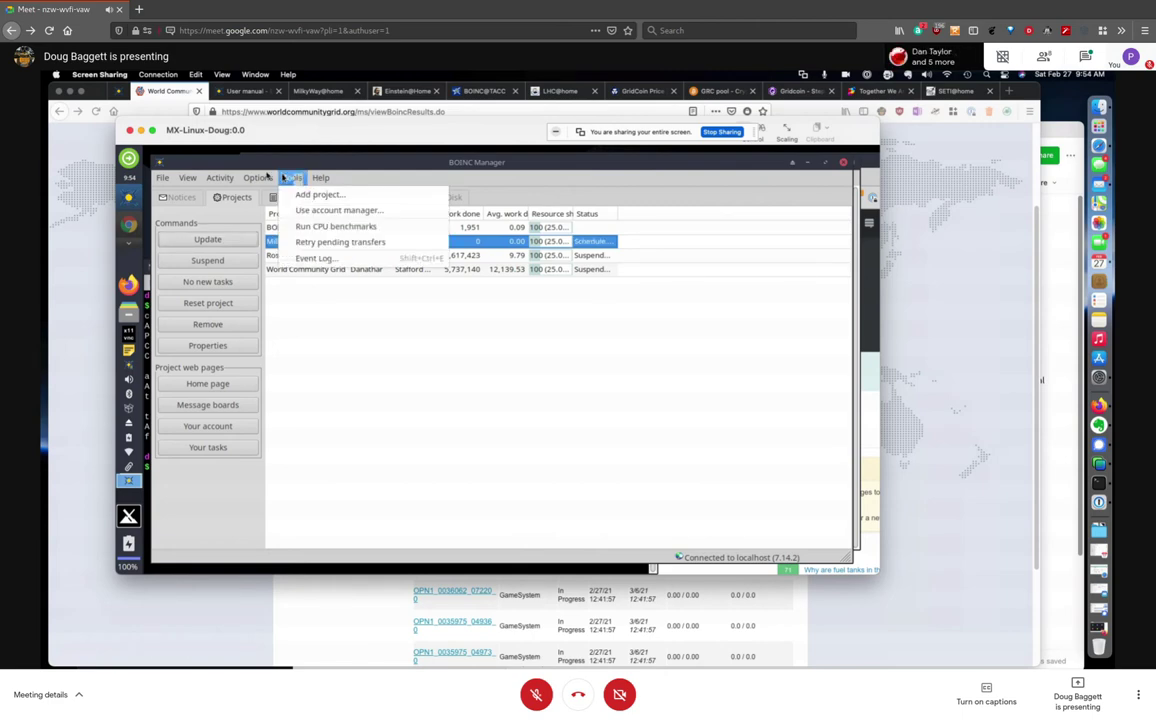
pyautogui.click(306, 258)
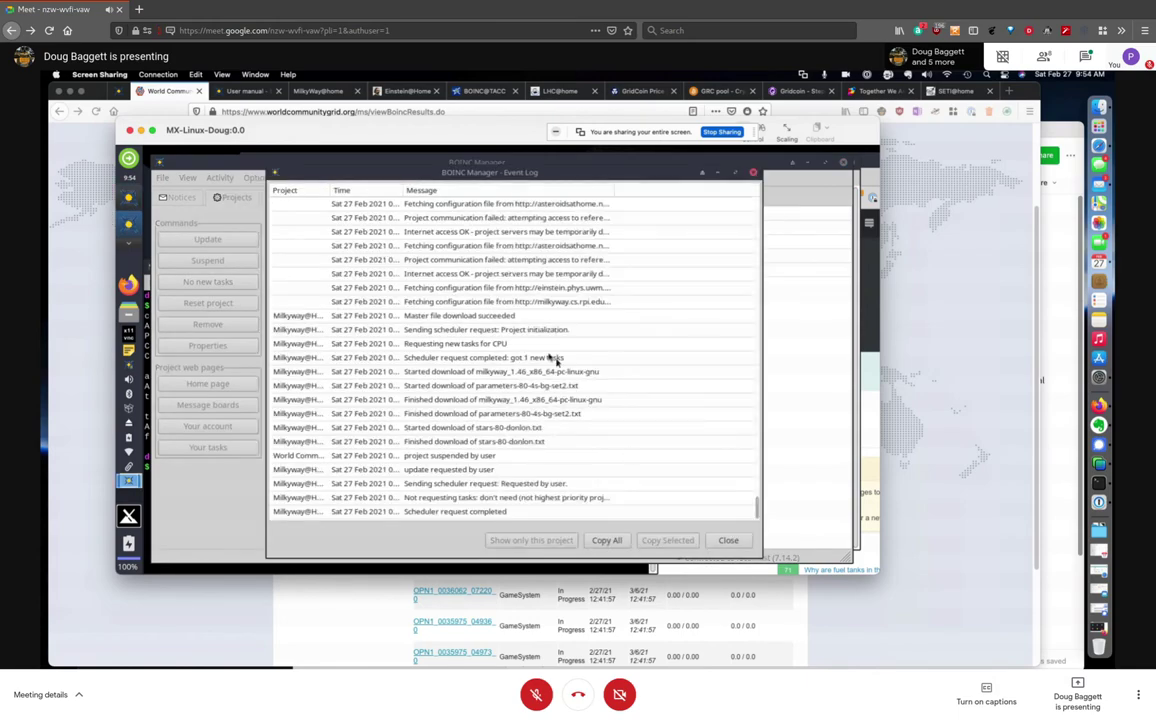
pyautogui.moveTo(333, 189); pyautogui.dragTo(392, 191)
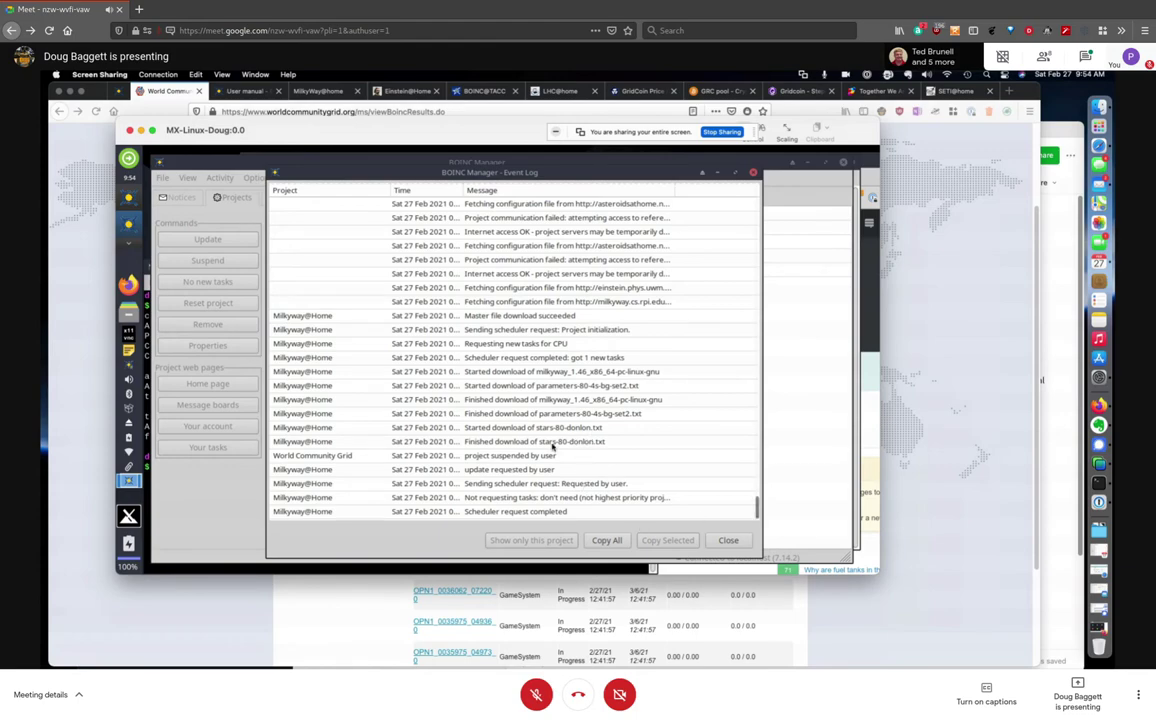
pyautogui.click(754, 174)
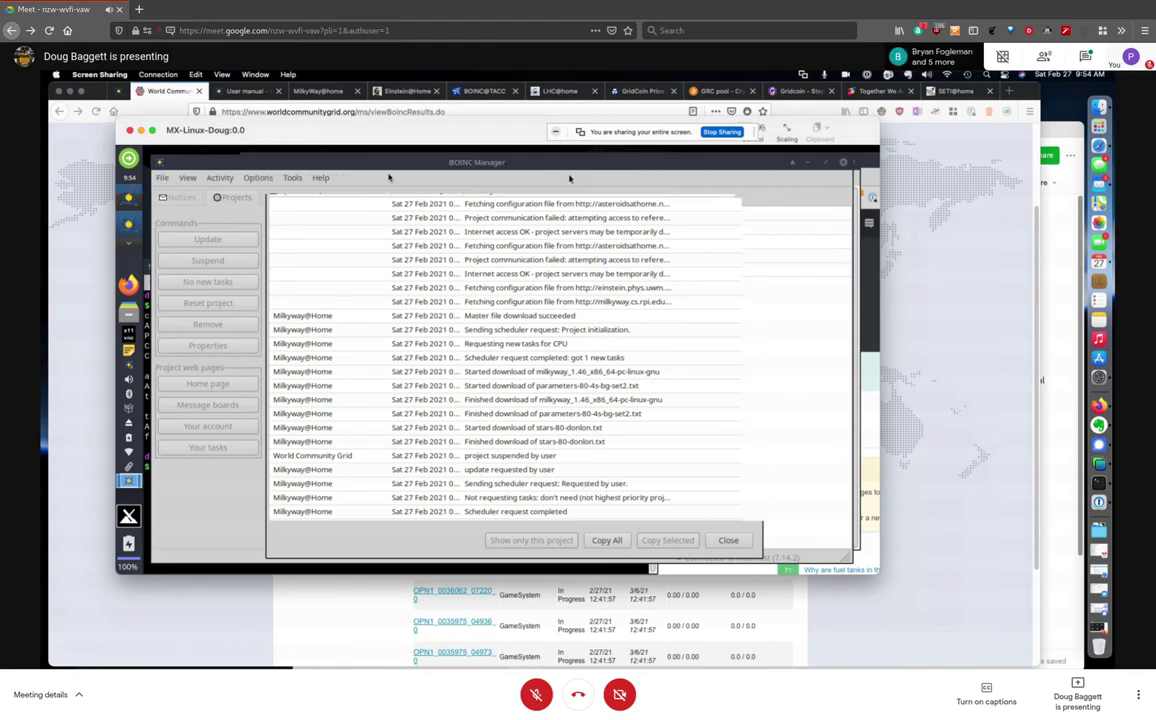
# Browse the Activity and Options menus, then view Transfers and the Tasks list with Milkyway@Home running
pyautogui.click(258, 179)
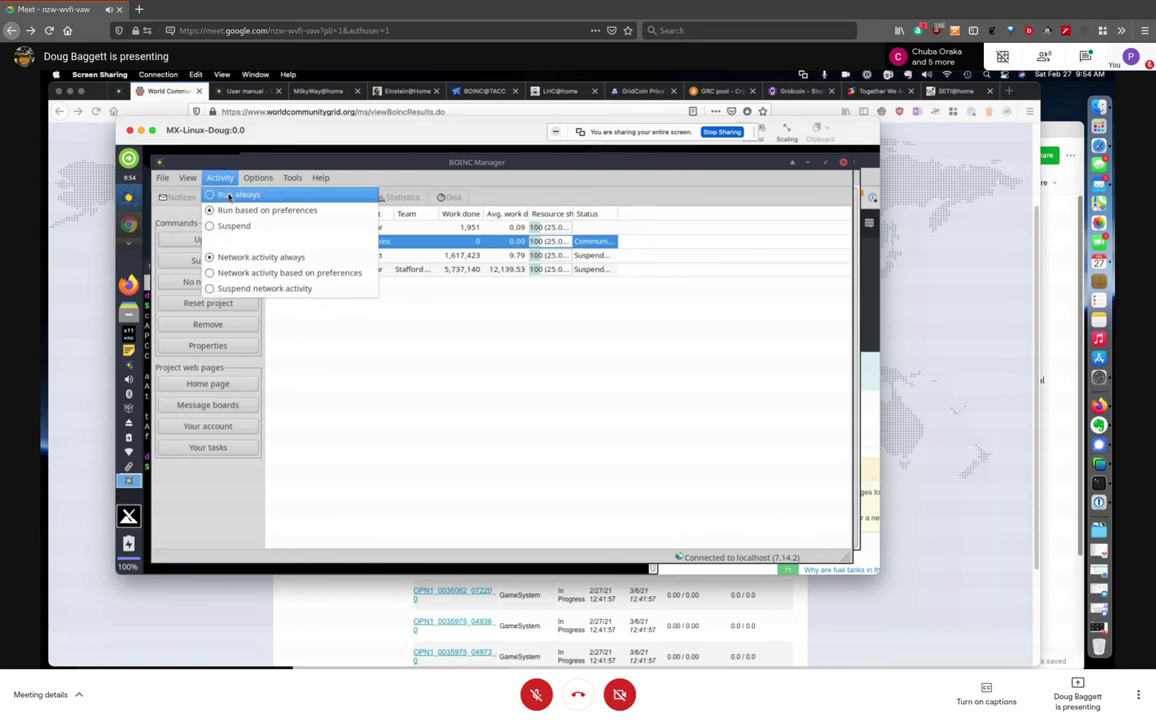
pyautogui.click(228, 196)
pyautogui.click(292, 178)
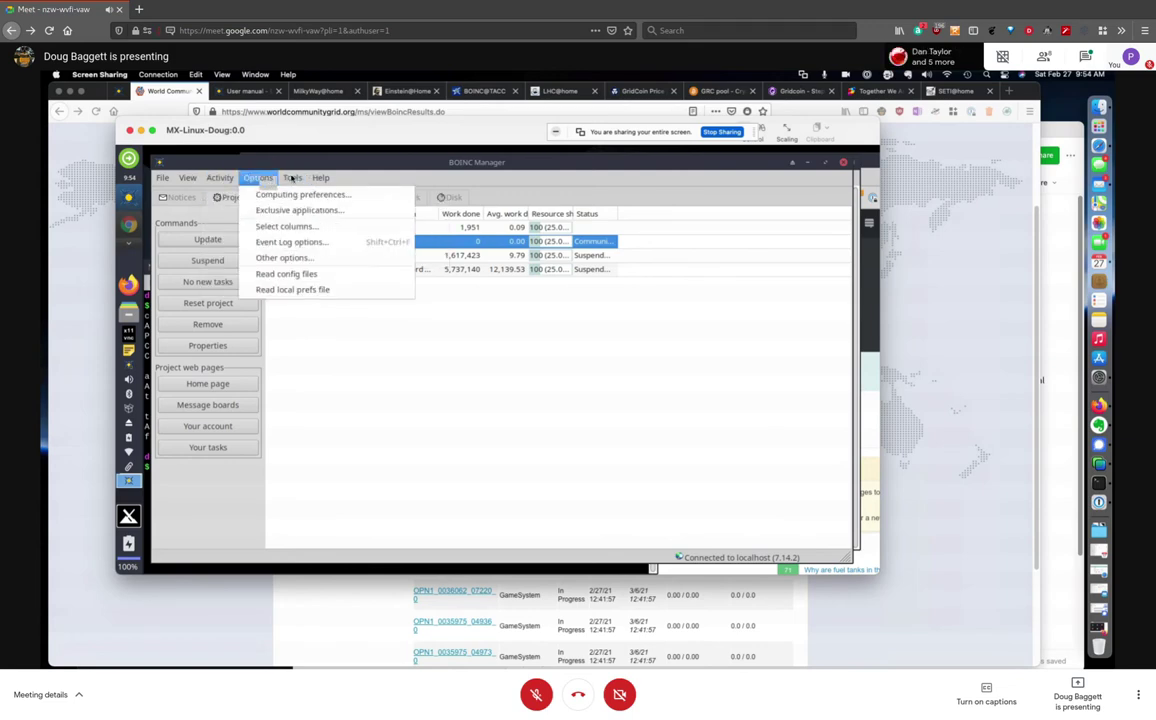
pyautogui.click(395, 343)
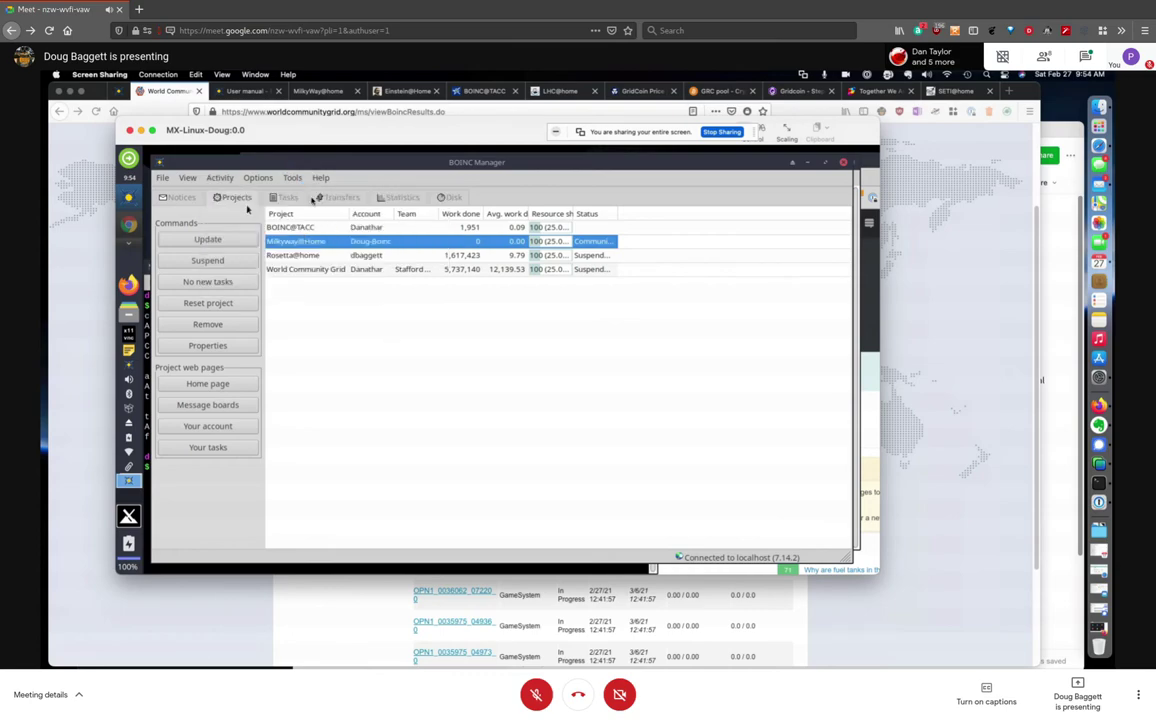
pyautogui.click(338, 198)
pyautogui.click(288, 197)
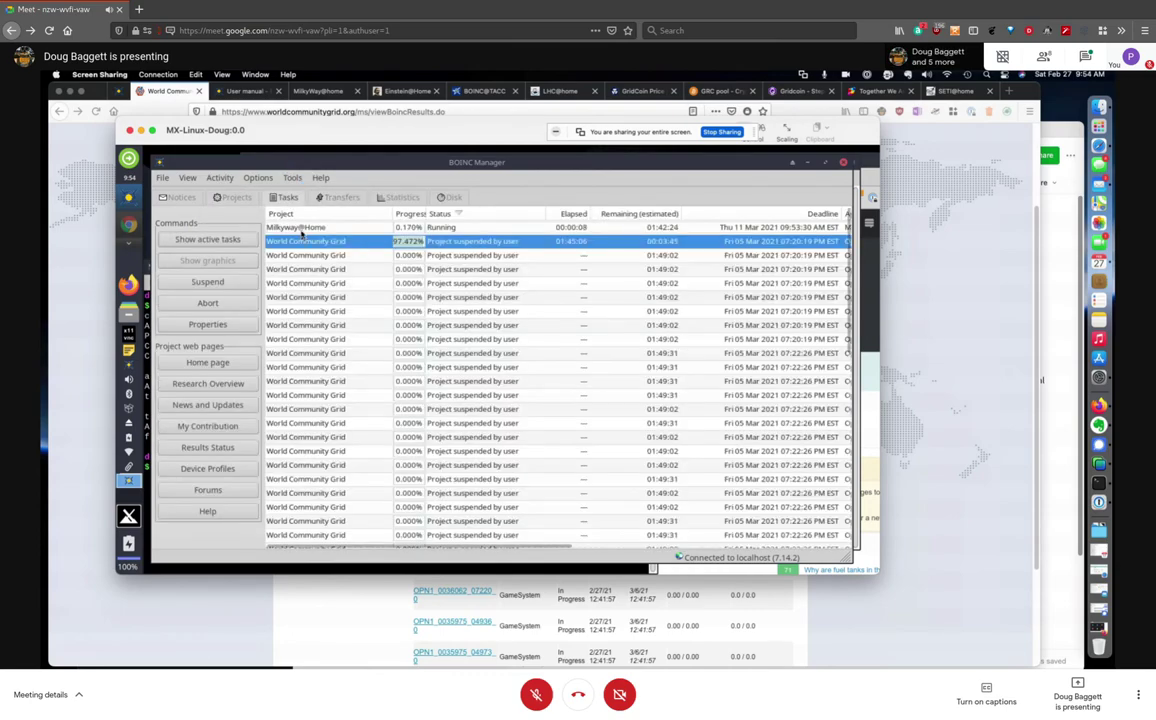
# Select the running Milkyway@Home task and check the Transfers tab before returning to Tasks
pyautogui.click(316, 228)
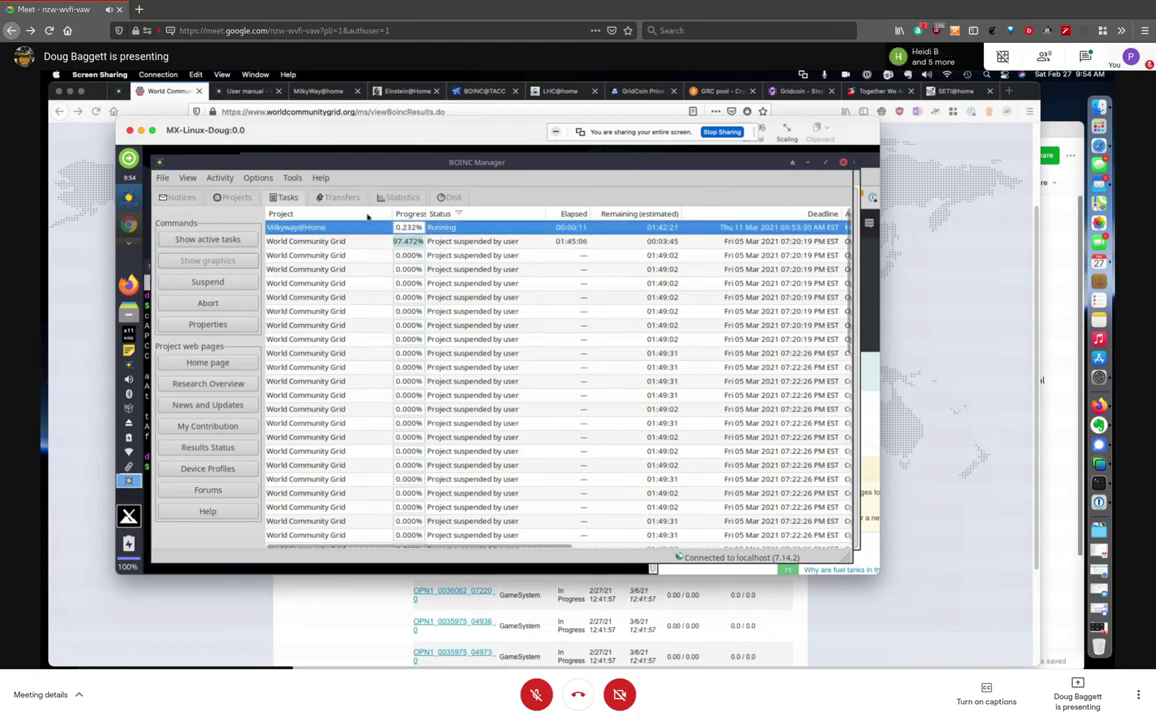
pyautogui.click(333, 197)
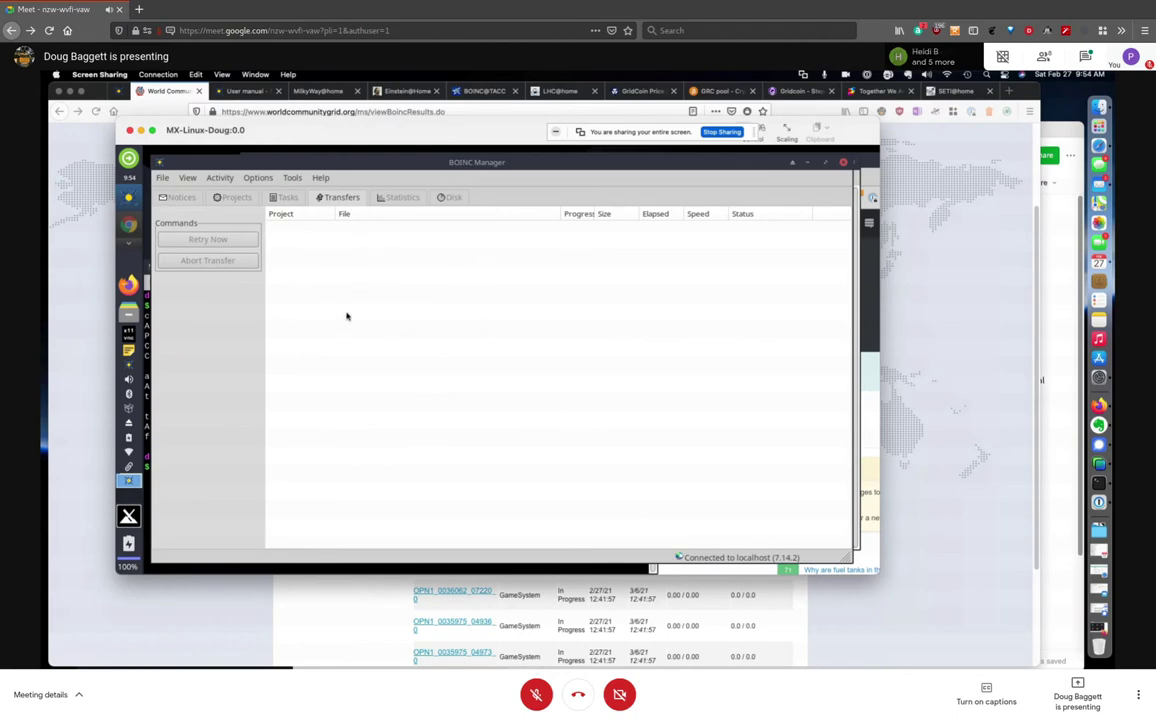
pyautogui.click(288, 198)
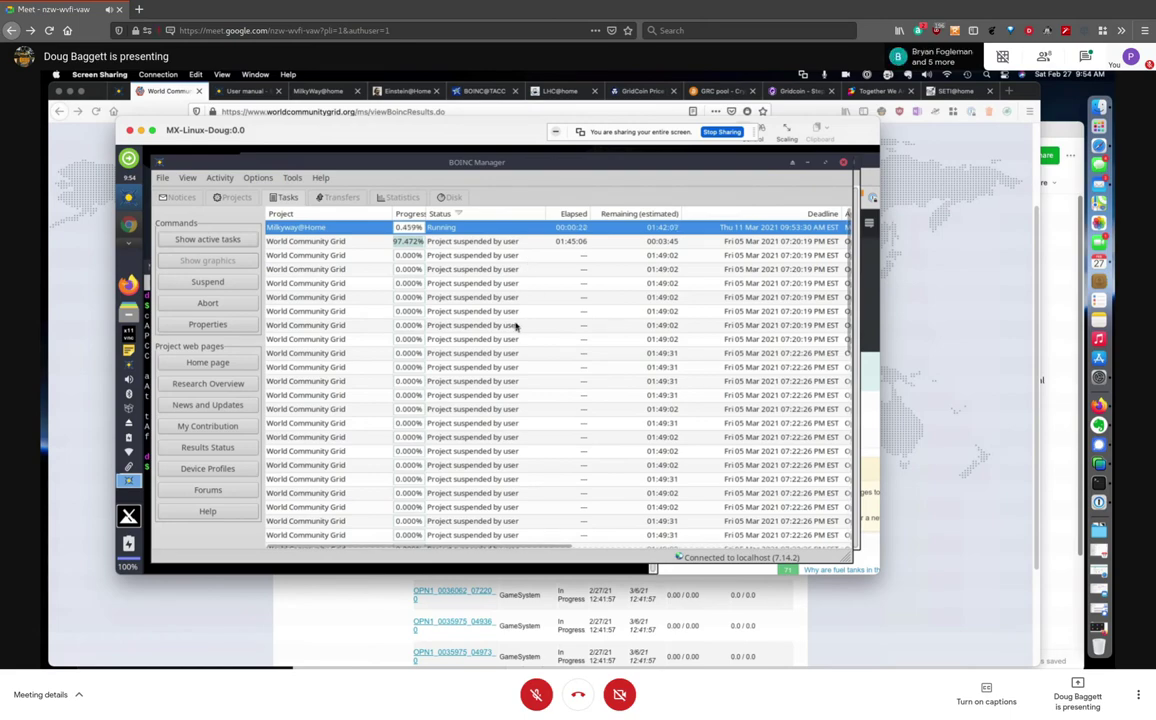
# On Projects, widen the Resource share column to show 100 (25.00%), then view the Tools and Options menus
pyautogui.click(233, 196)
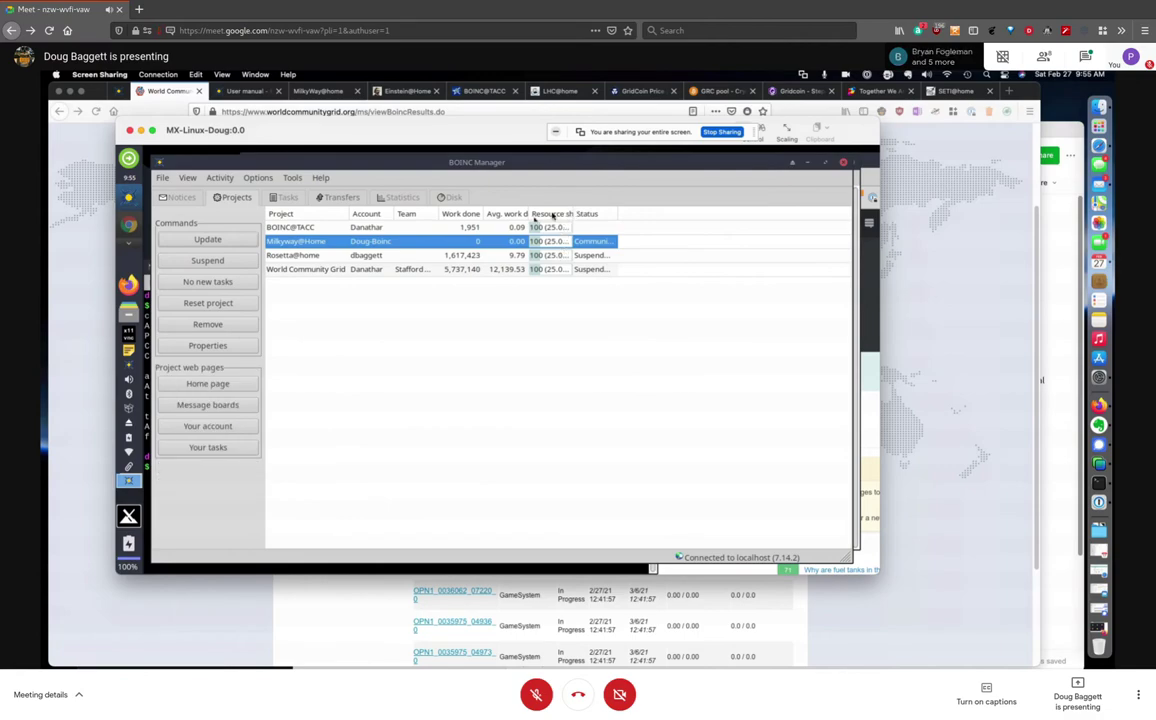
pyautogui.moveTo(573, 213); pyautogui.dragTo(629, 214)
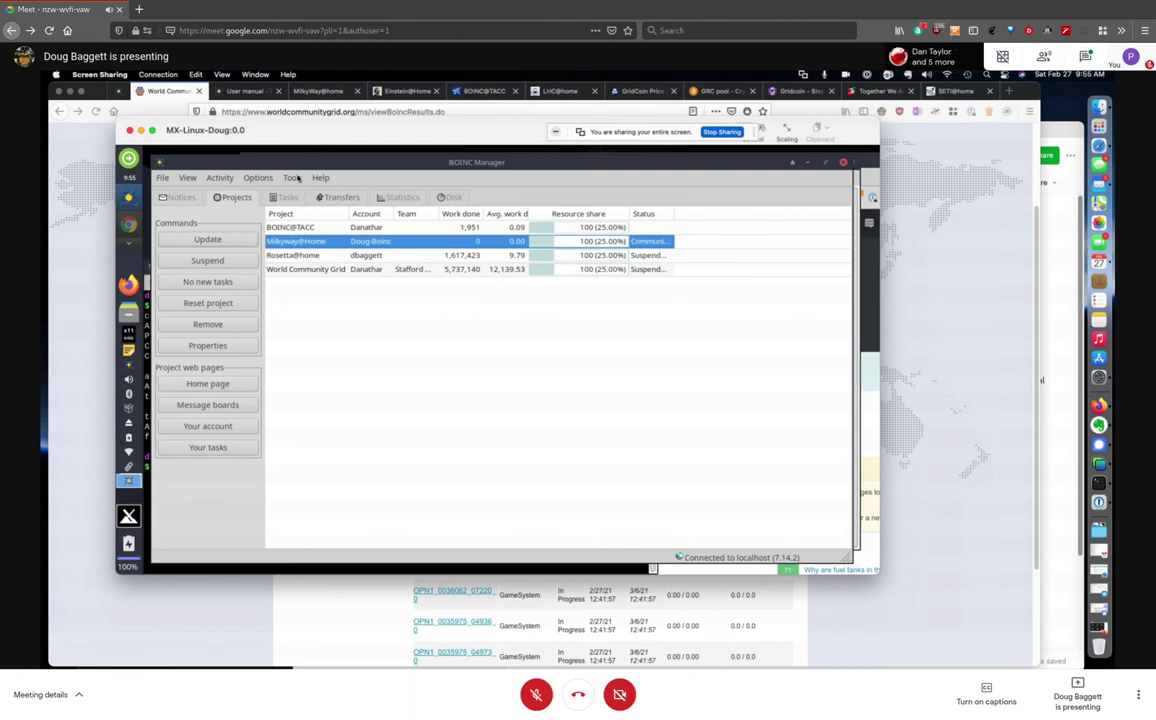
pyautogui.click(297, 178)
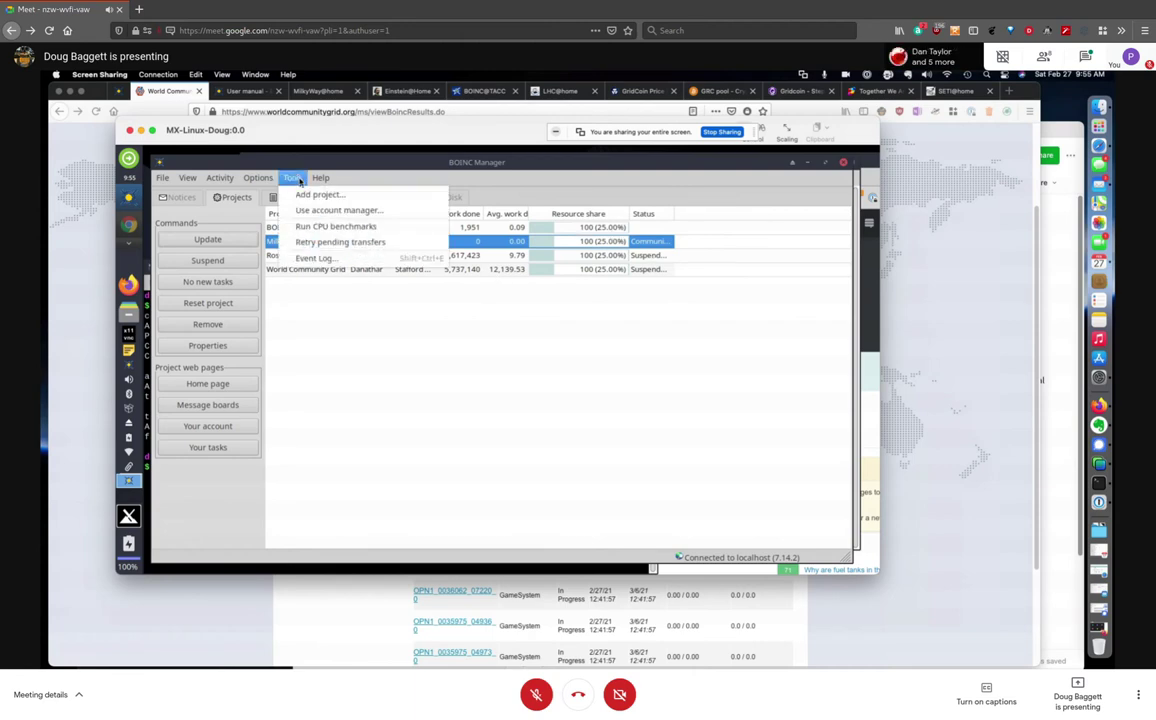
pyautogui.moveTo(258, 178)
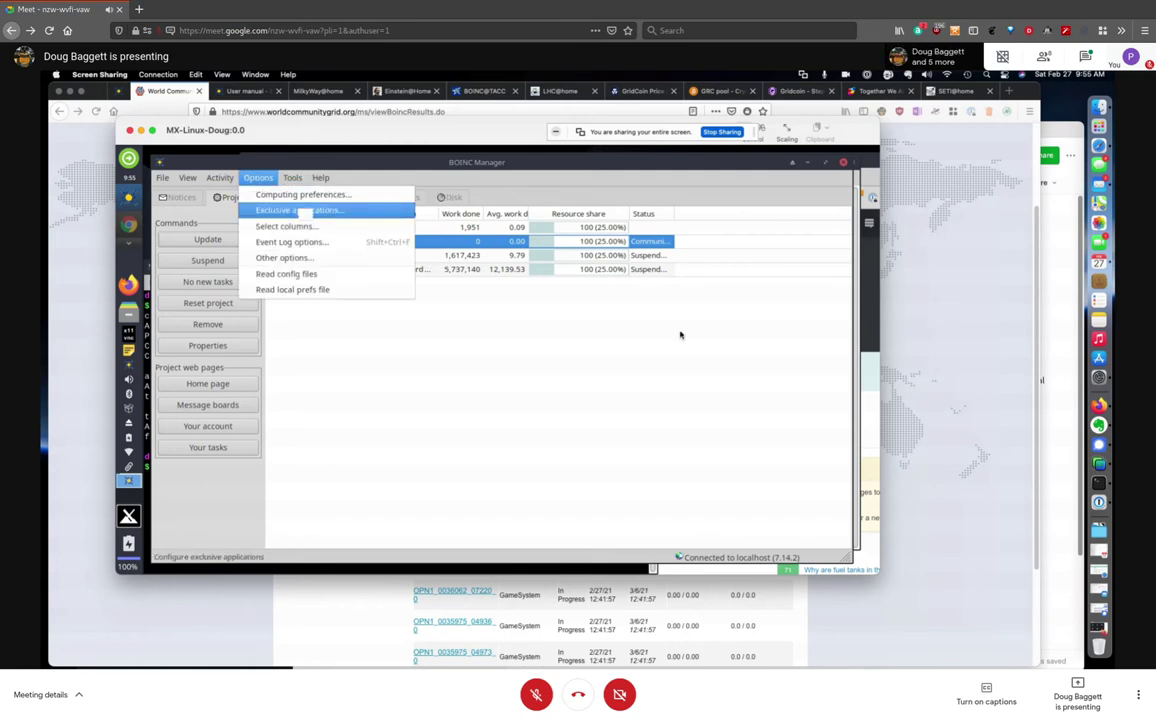
pyautogui.click(302, 211)
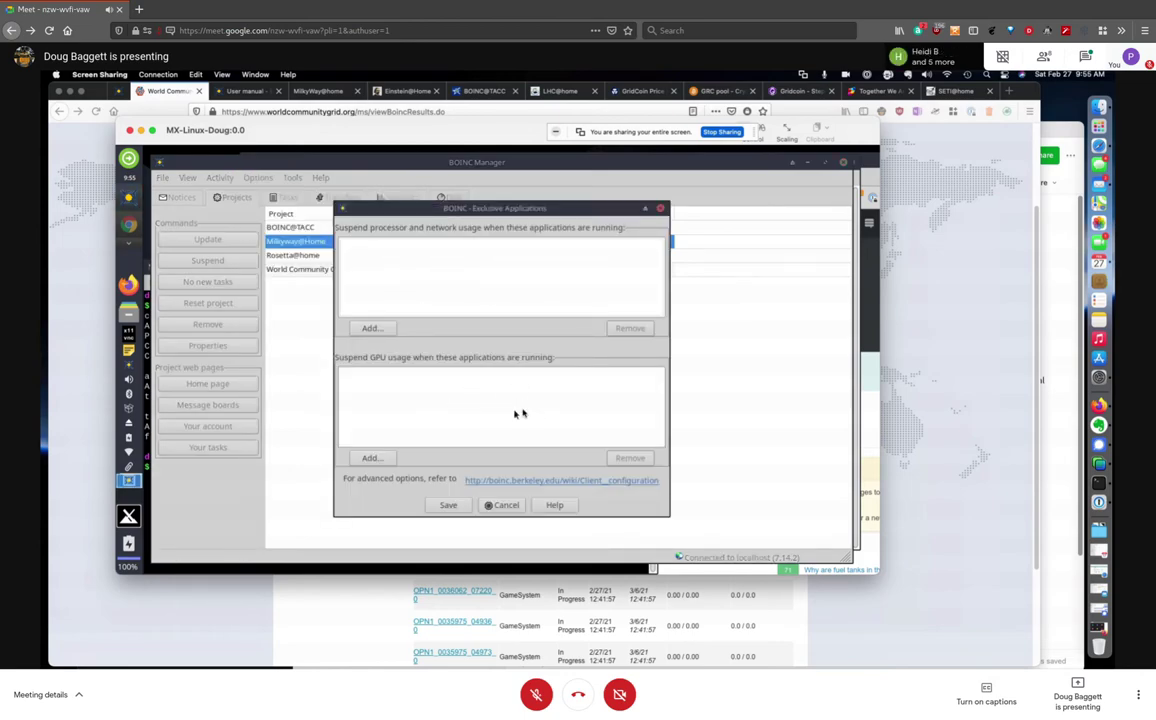
pyautogui.click(660, 208)
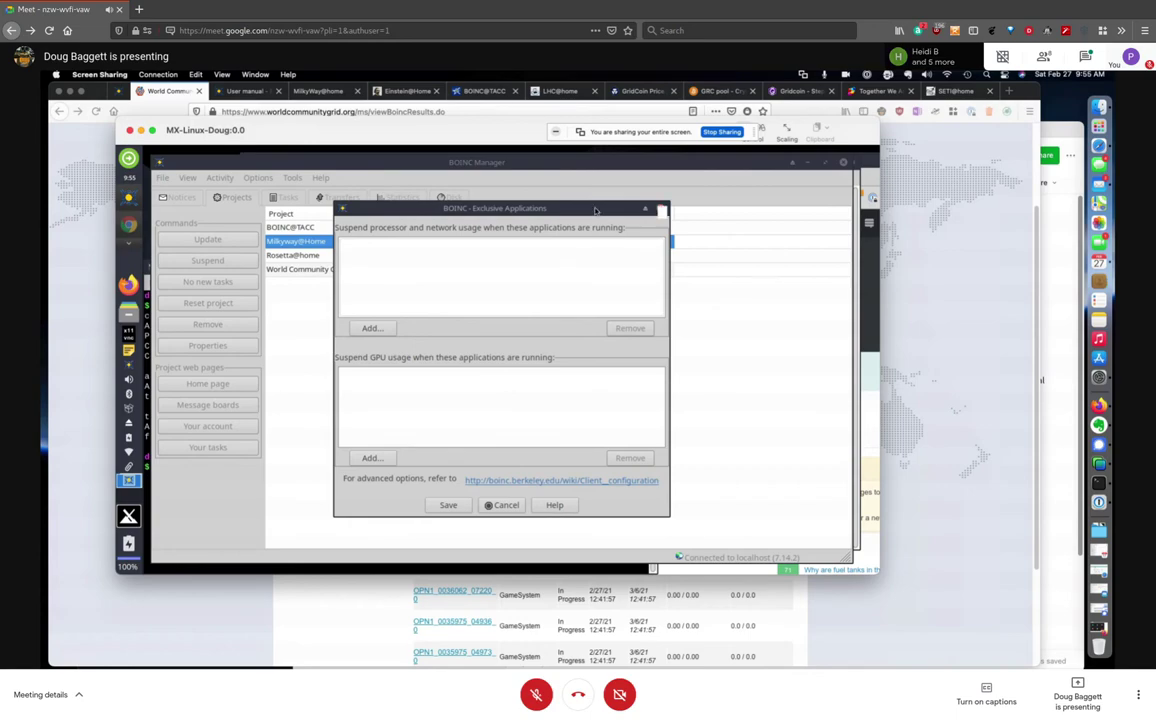
pyautogui.click(258, 178)
pyautogui.moveTo(294, 180)
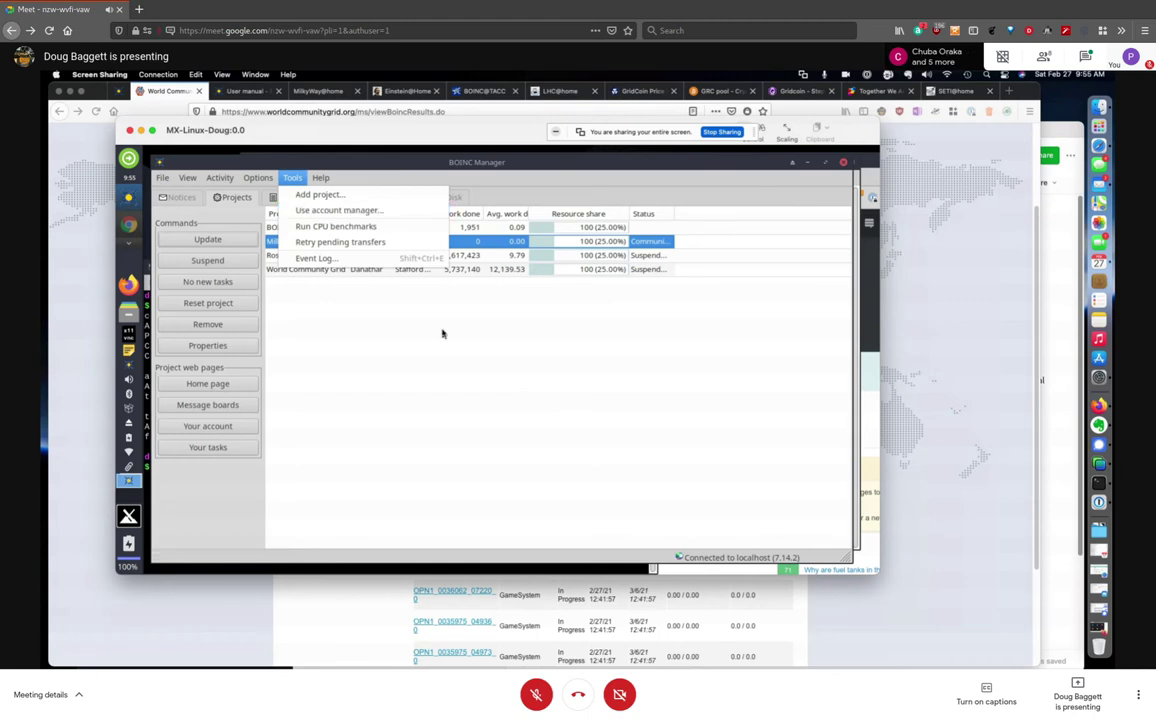
pyautogui.click(460, 359)
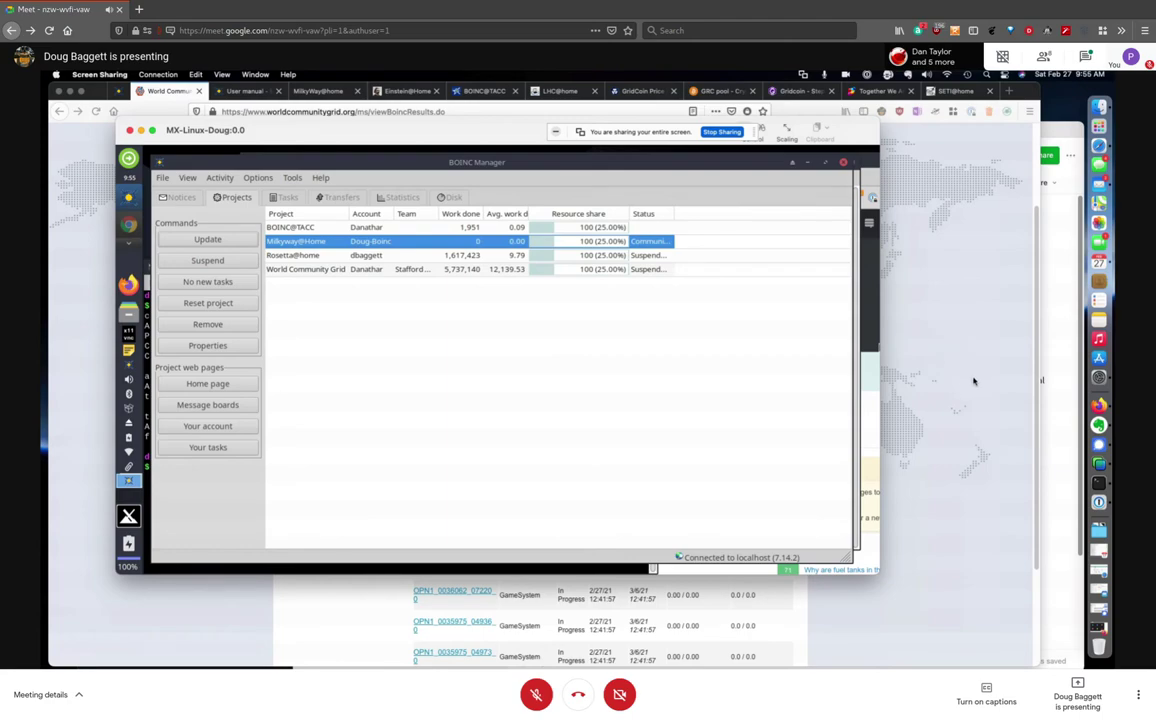
pyautogui.click(232, 92)
# Cycle through the MilkyWay@home, Einstein@Home, Gridcoin, LHC@home and other project tabs, ending on the BOINC User manual
pyautogui.click(244, 91)
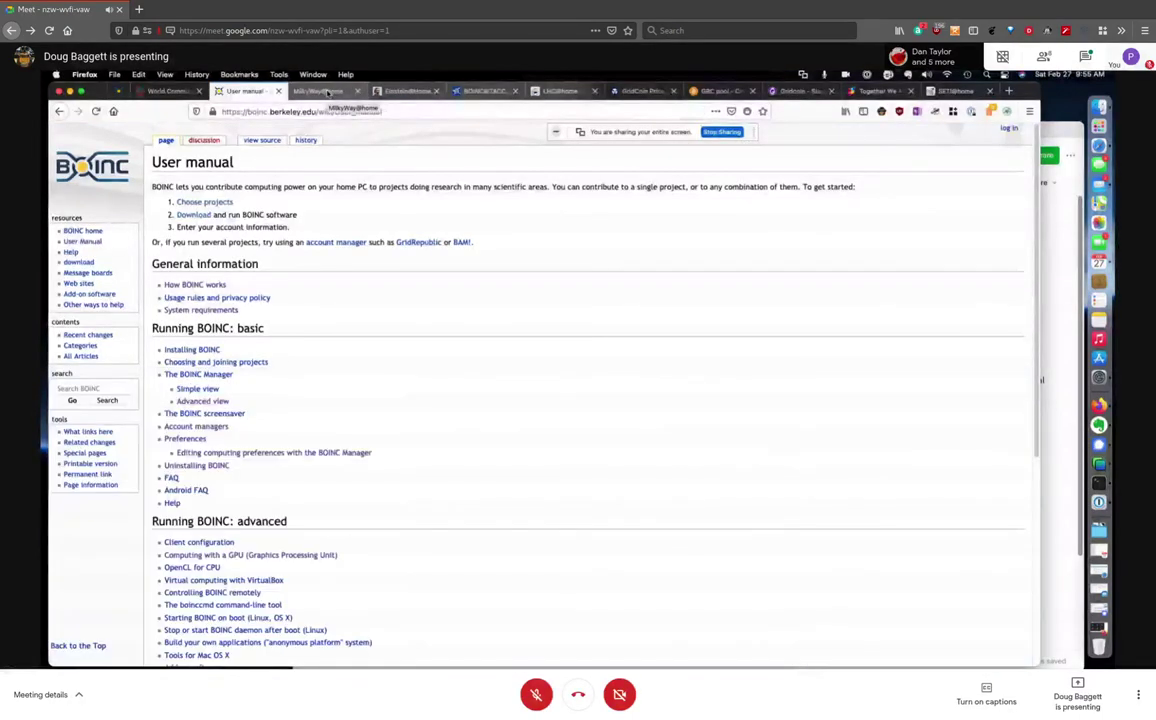
pyautogui.click(327, 92)
pyautogui.click(407, 91)
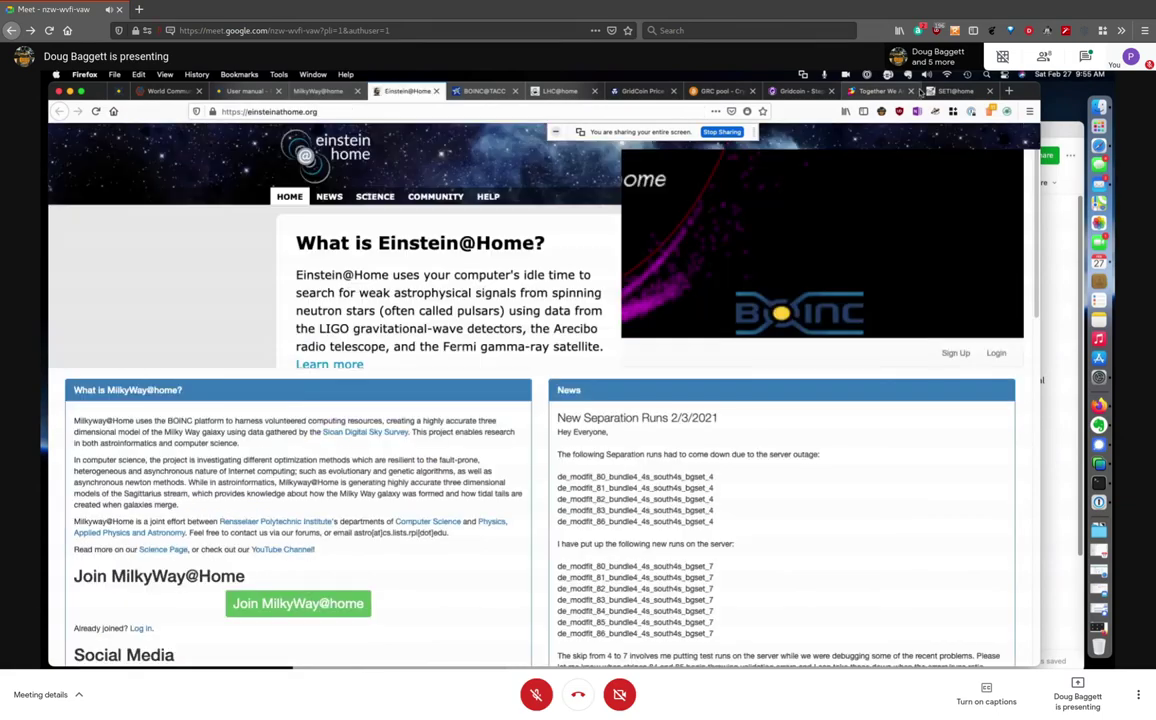
pyautogui.click(800, 91)
pyautogui.click(708, 91)
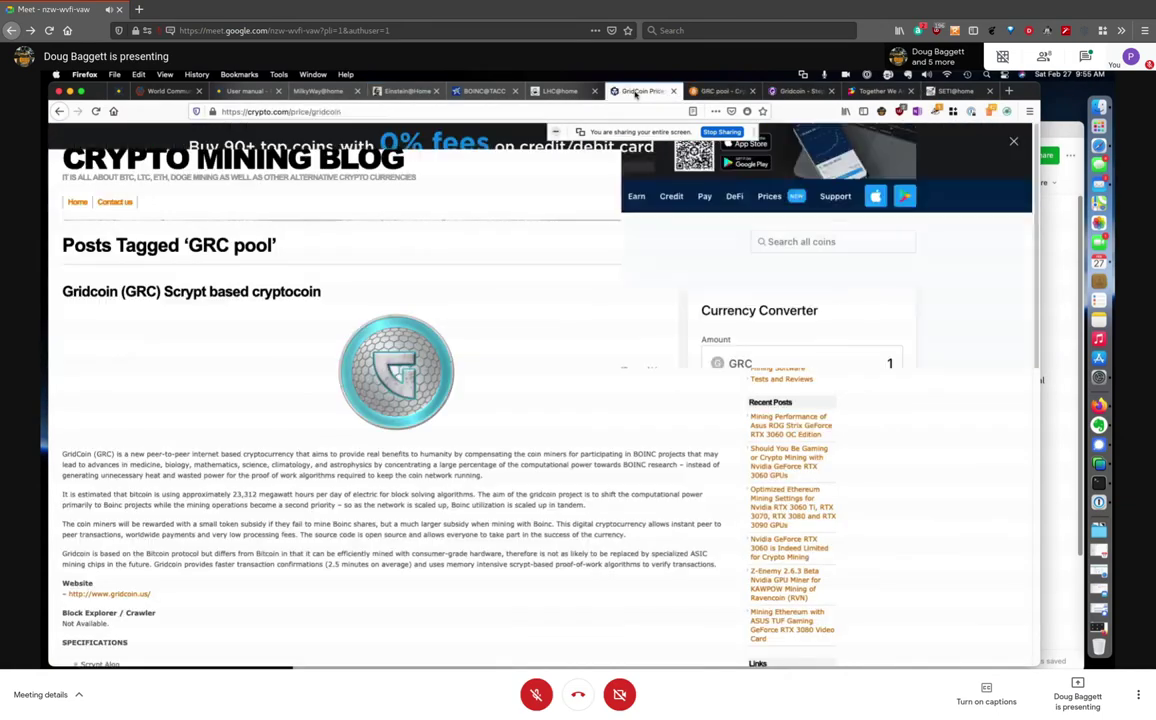
pyautogui.click(643, 91)
pyautogui.click(560, 91)
pyautogui.click(310, 95)
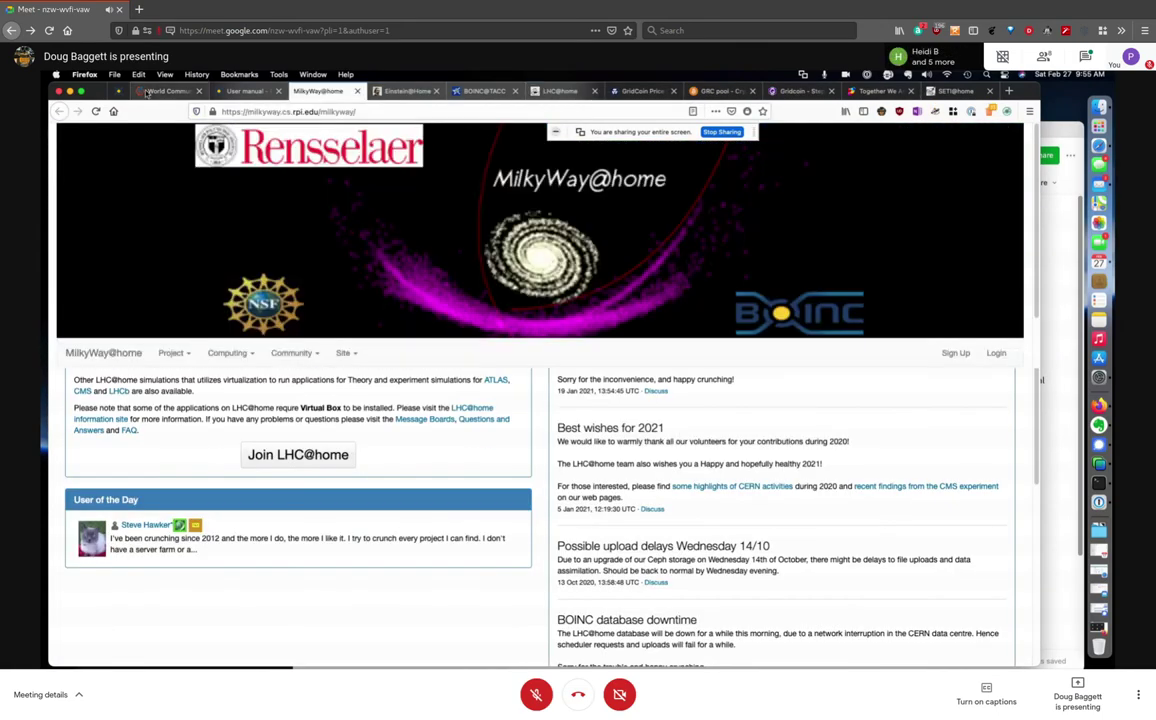
pyautogui.click(245, 91)
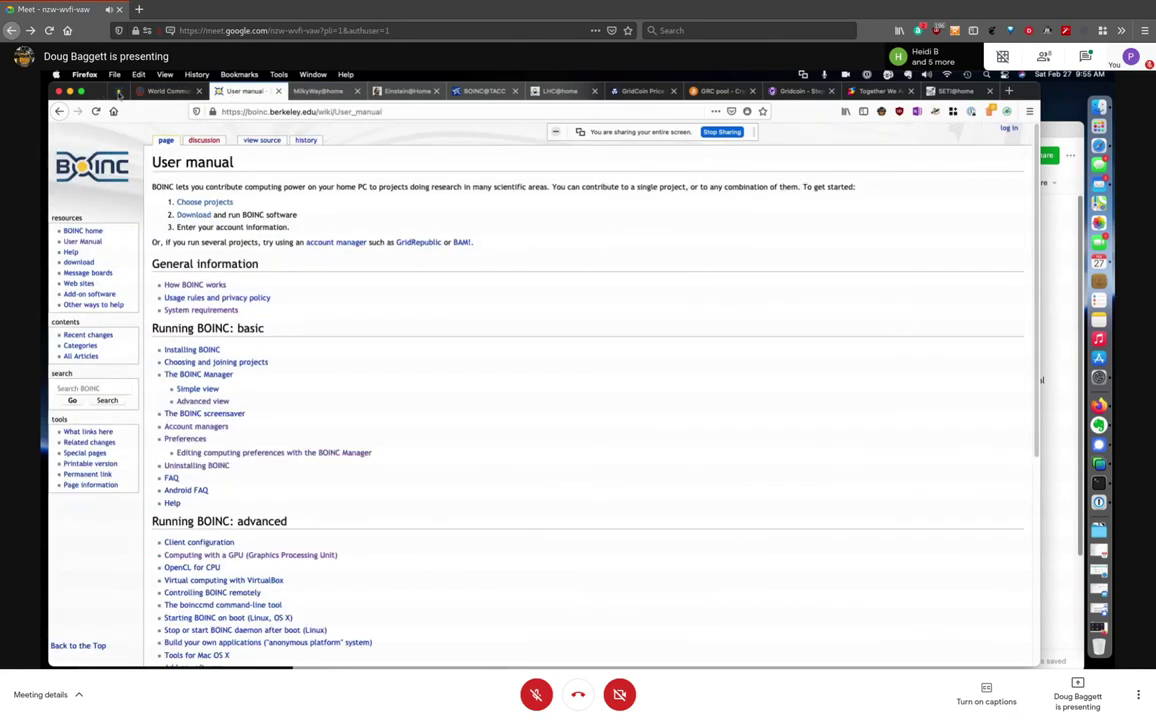
pyautogui.click(118, 92)
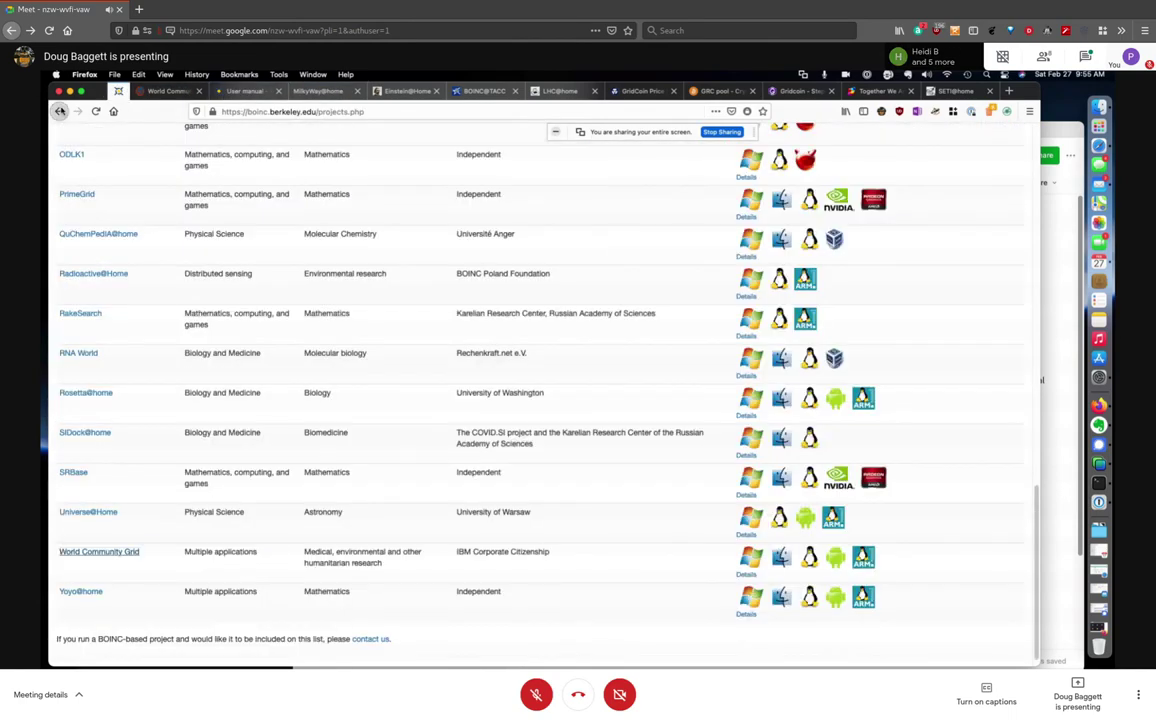
pyautogui.click(166, 92)
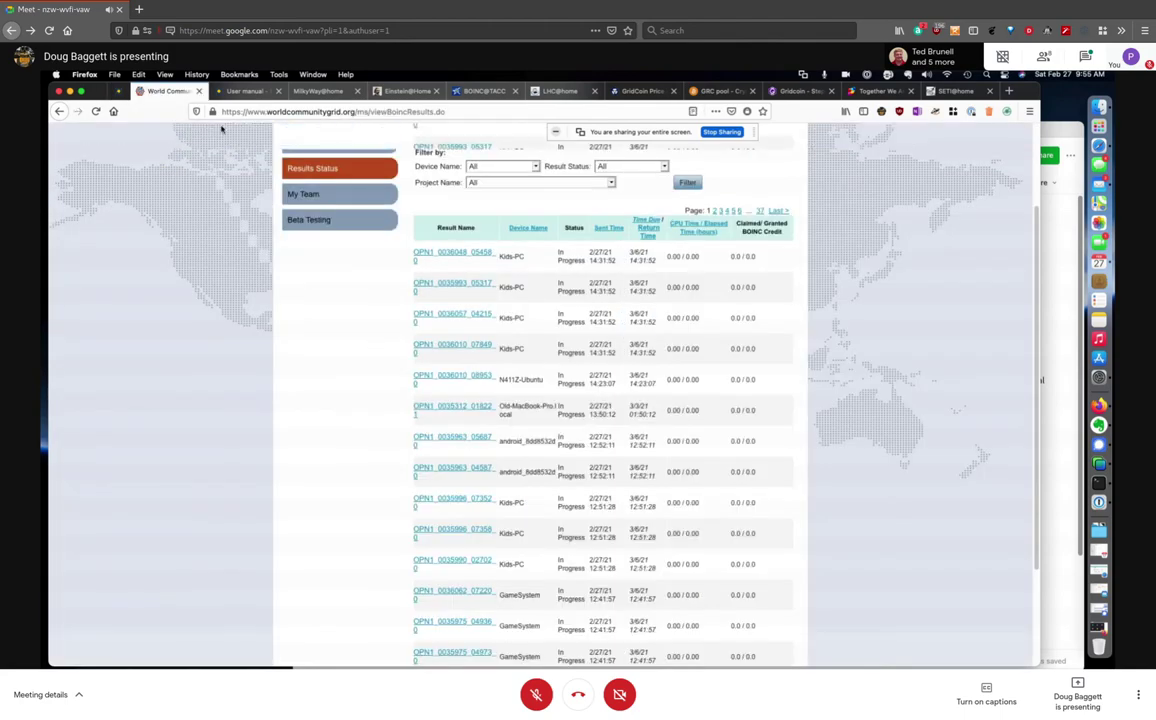
pyautogui.click(243, 91)
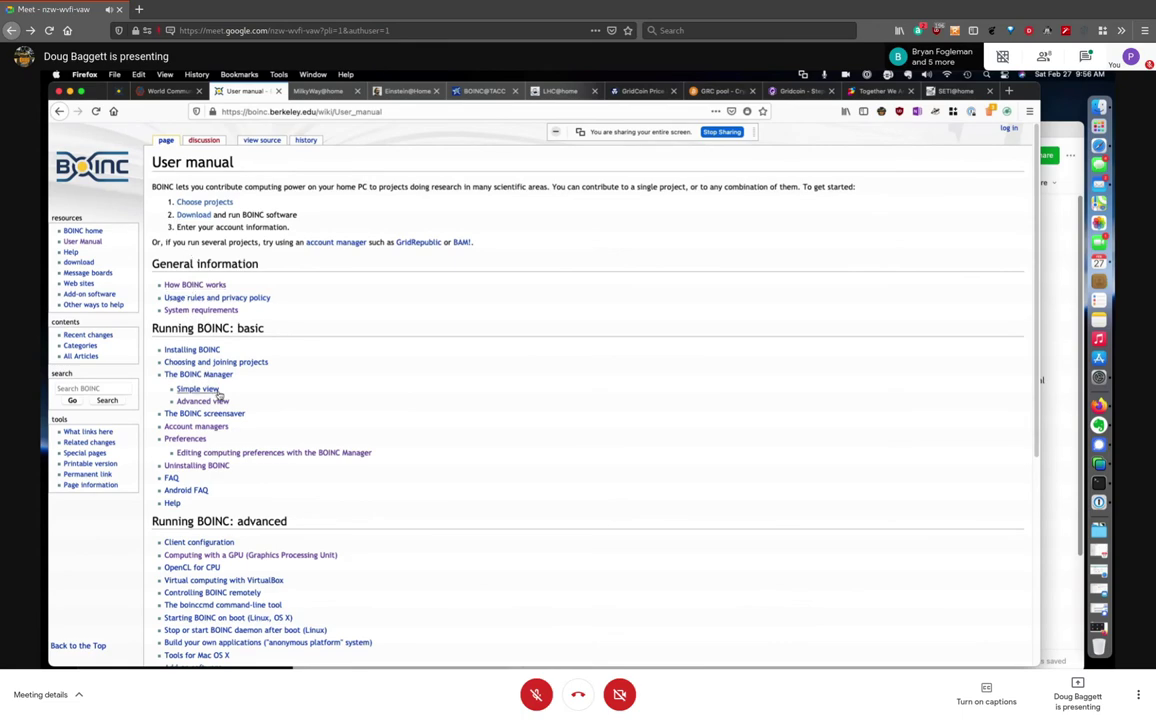
# Follow the Account managers article to the BAM! welcome page, then return to remote BOINC Manager
pyautogui.click(213, 426)
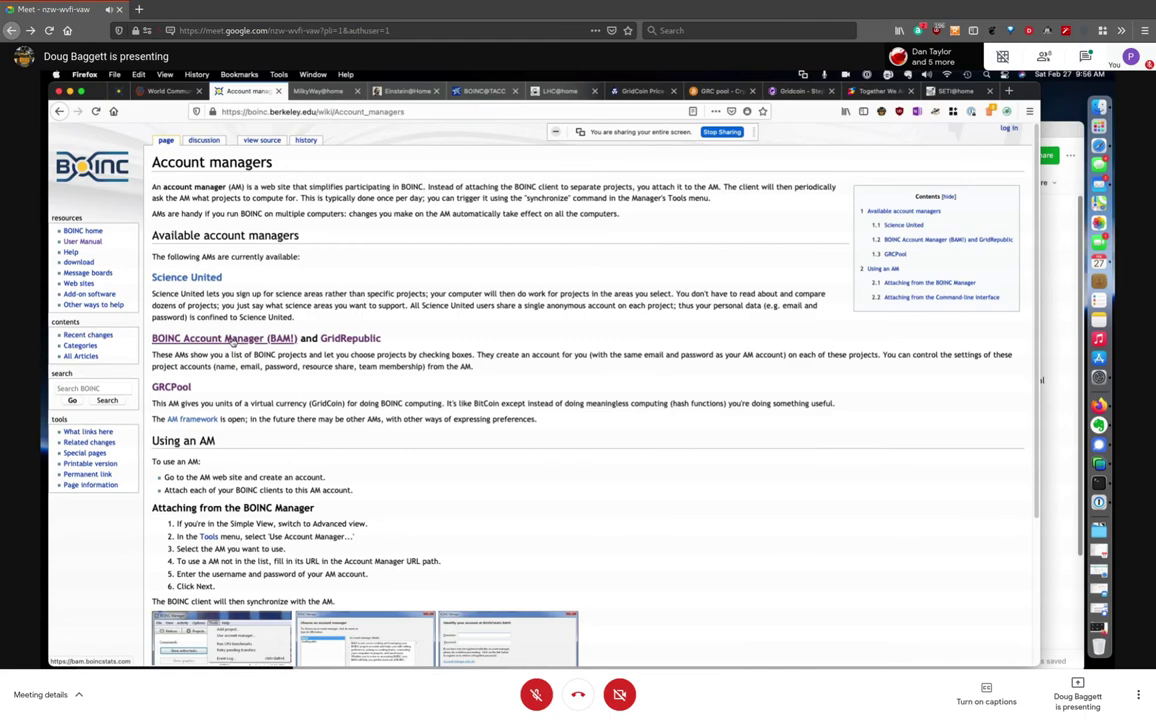
pyautogui.click(232, 341)
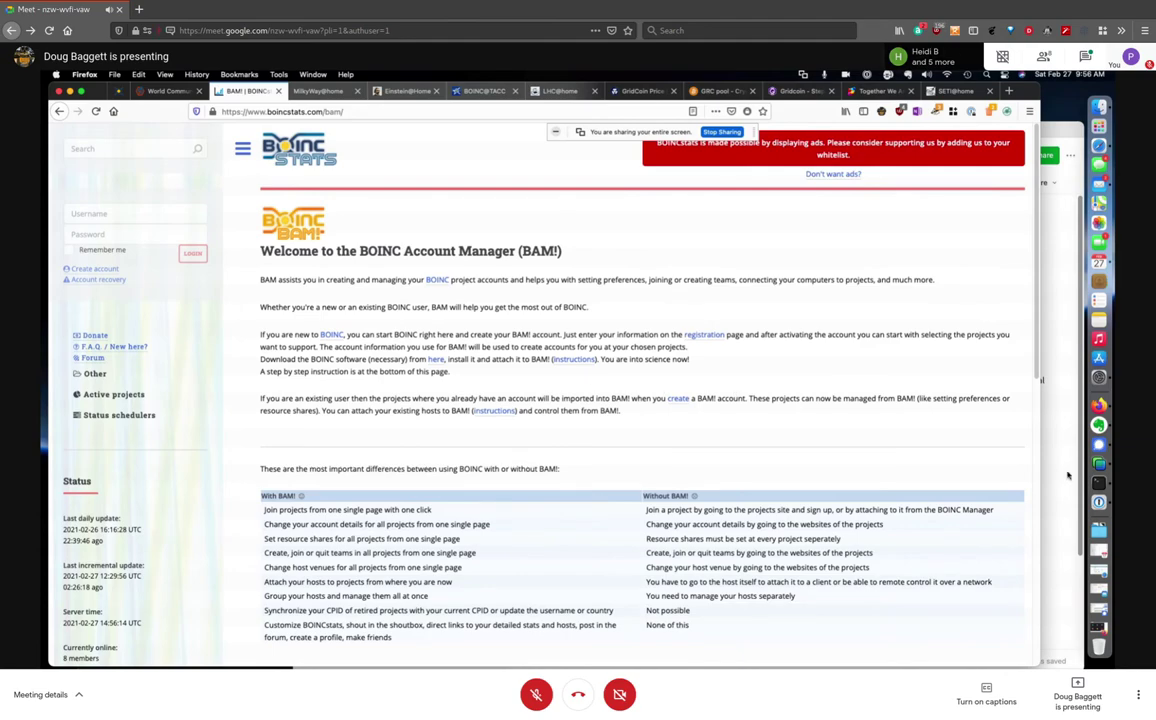
pyautogui.press('super+Tab')
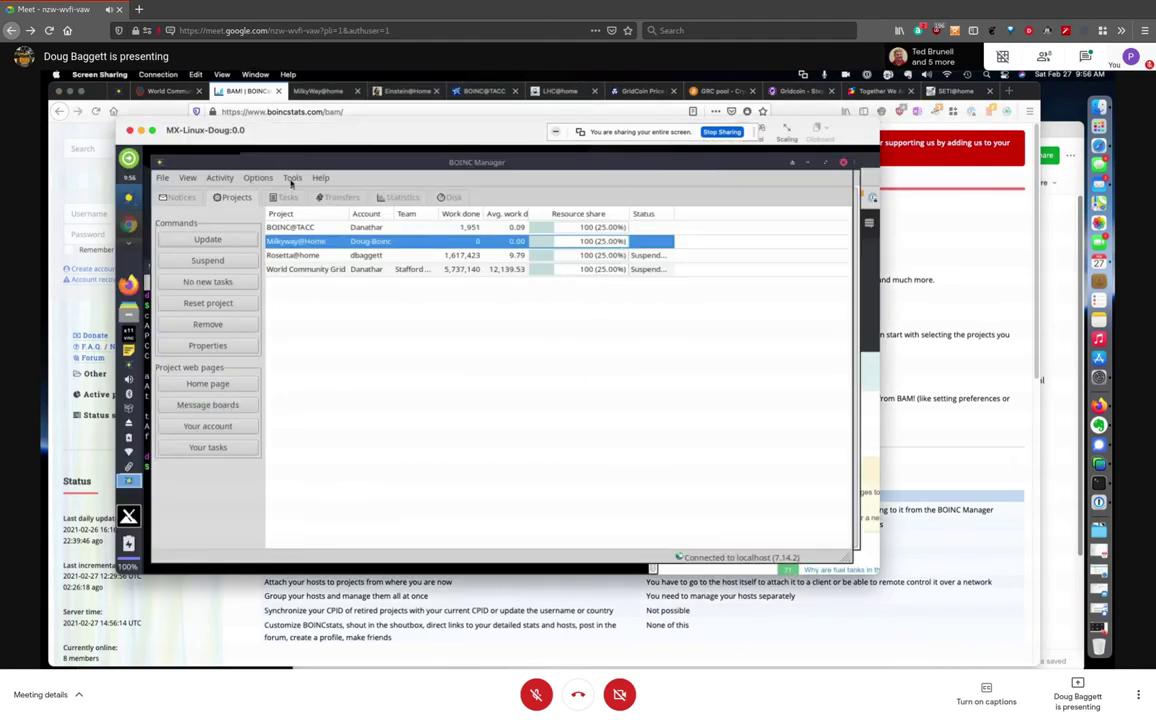
# Run Tools > Use account manager, compare GRCPool and Science United, then choose BAM! (bam.boincstats.com)
pyautogui.click(291, 179)
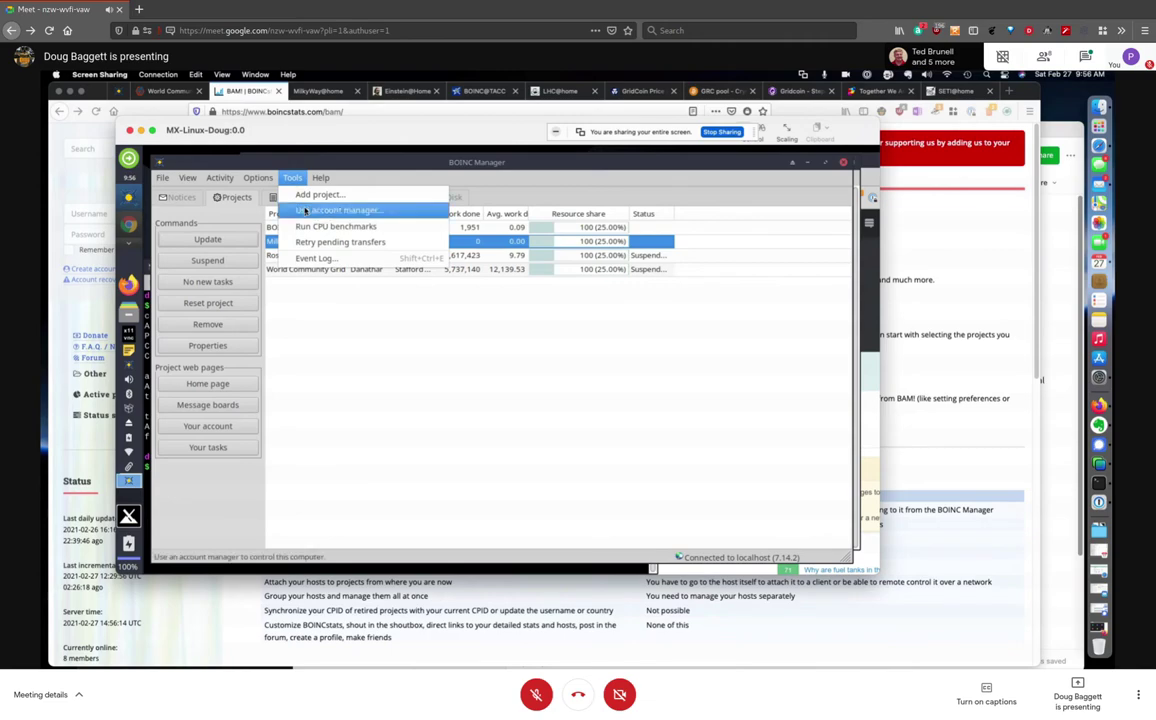
pyautogui.click(336, 210)
pyautogui.click(368, 305)
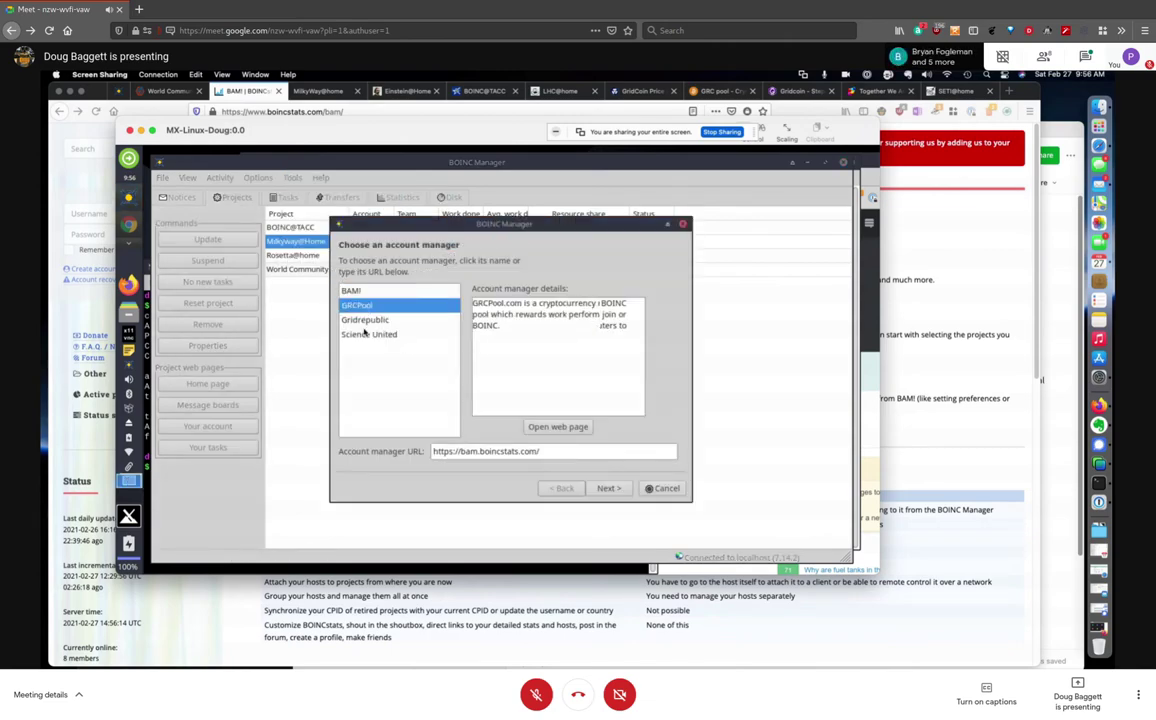
pyautogui.click(366, 334)
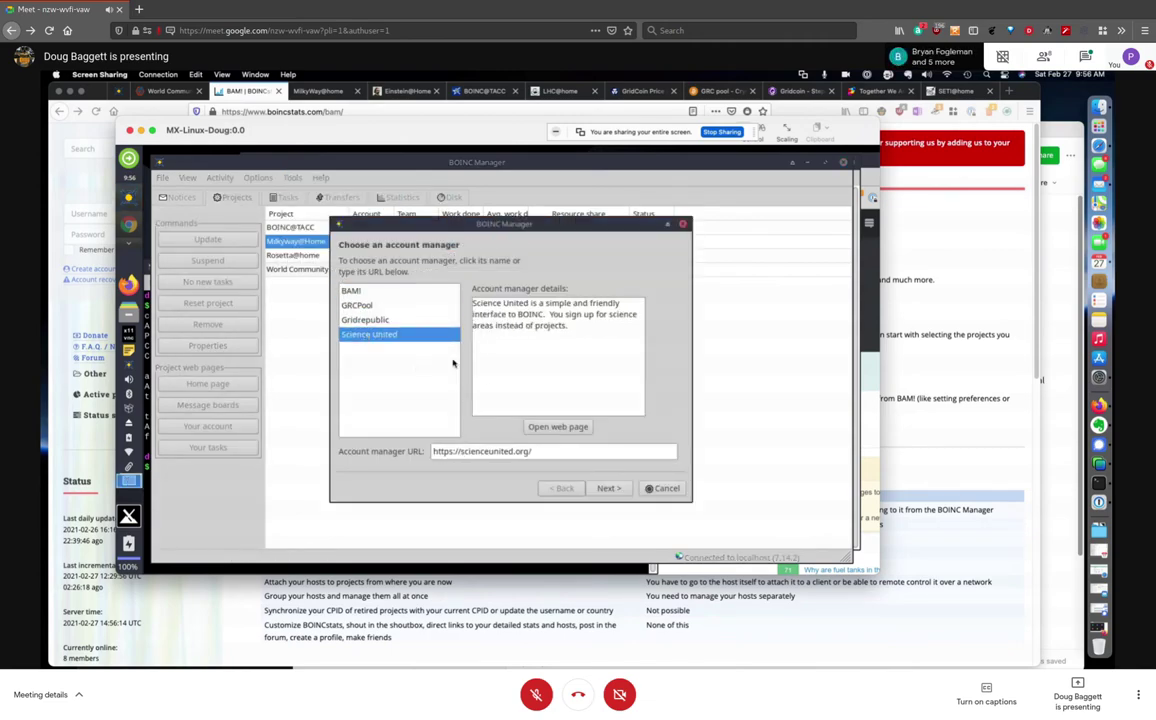
pyautogui.click(352, 290)
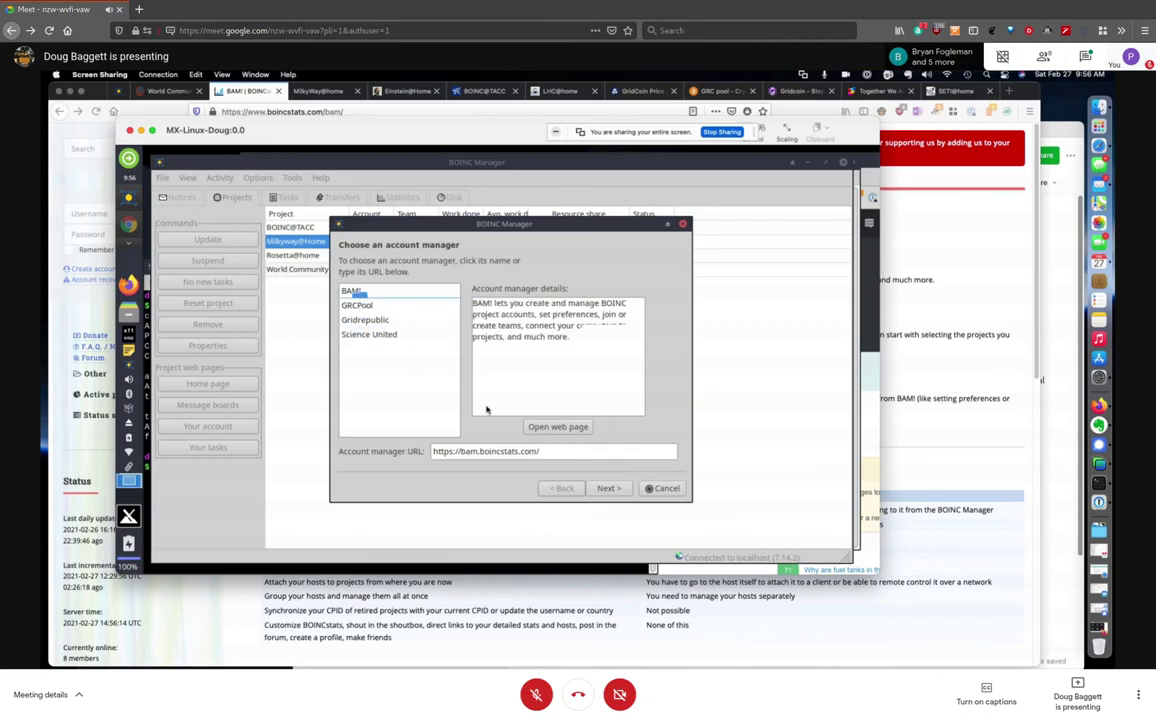
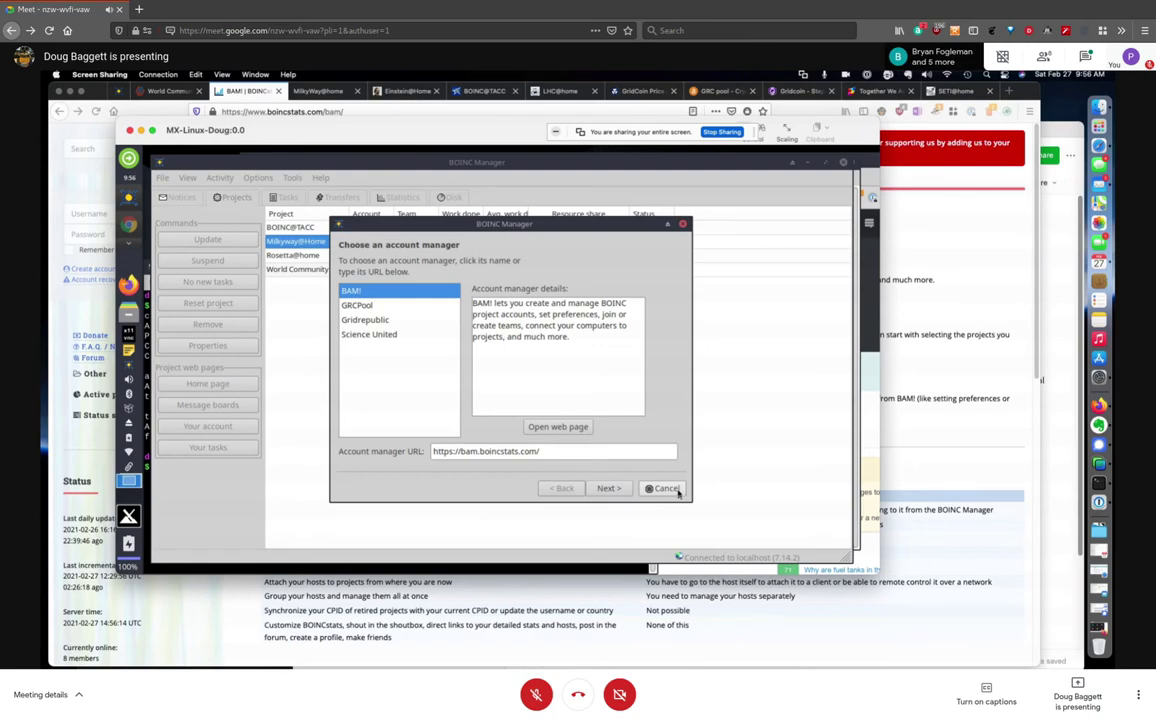
# Cancel the Choose an account manager wizard and confirm, returning to the four-project list
pyautogui.click(675, 490)
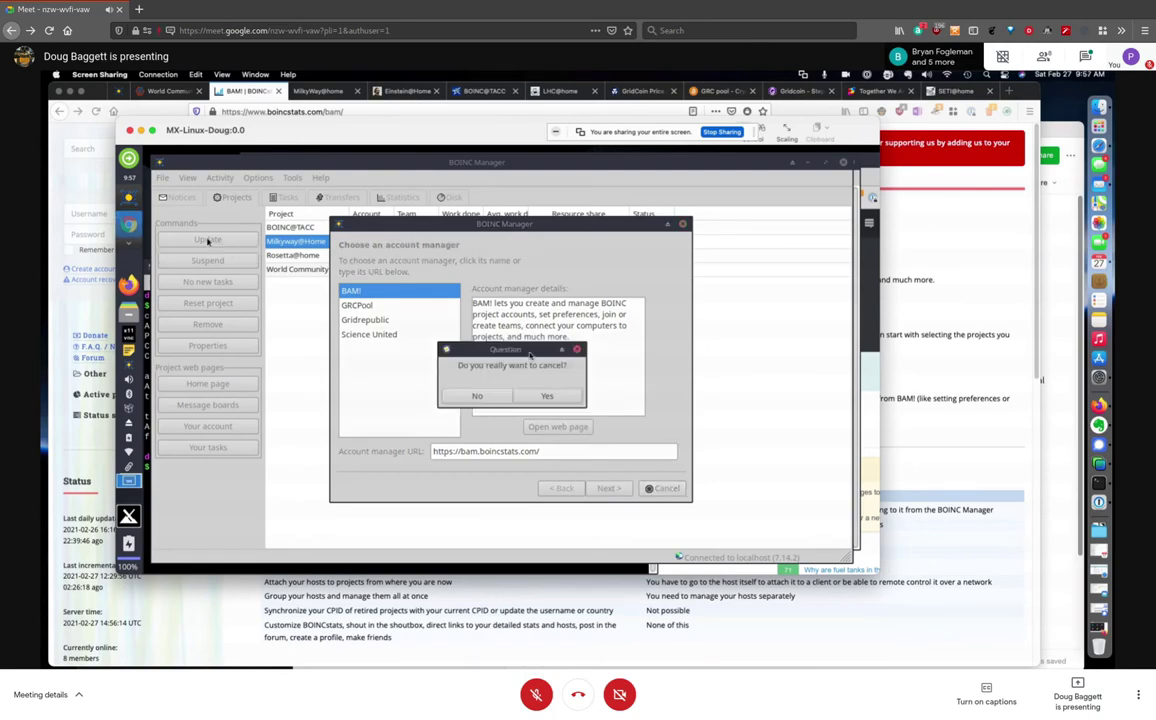
pyautogui.click(545, 395)
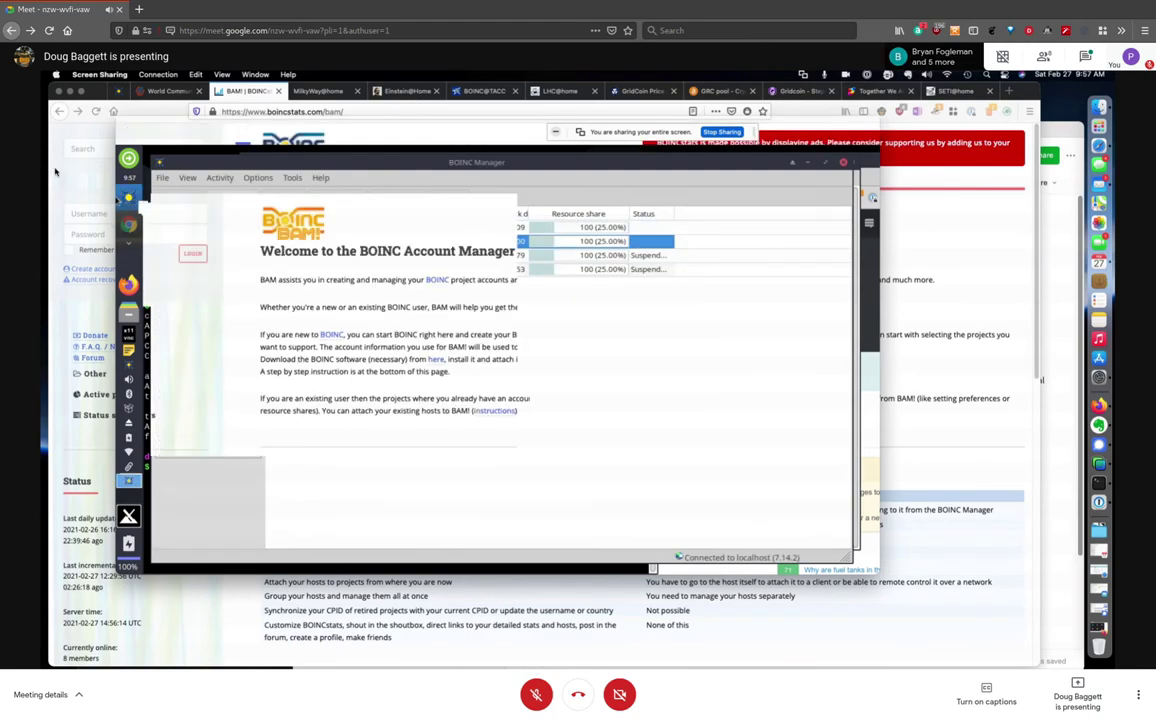
# Open the BOINC combined stats from the Active projects sidebar list
pyautogui.scroll(-5, 194, 390)
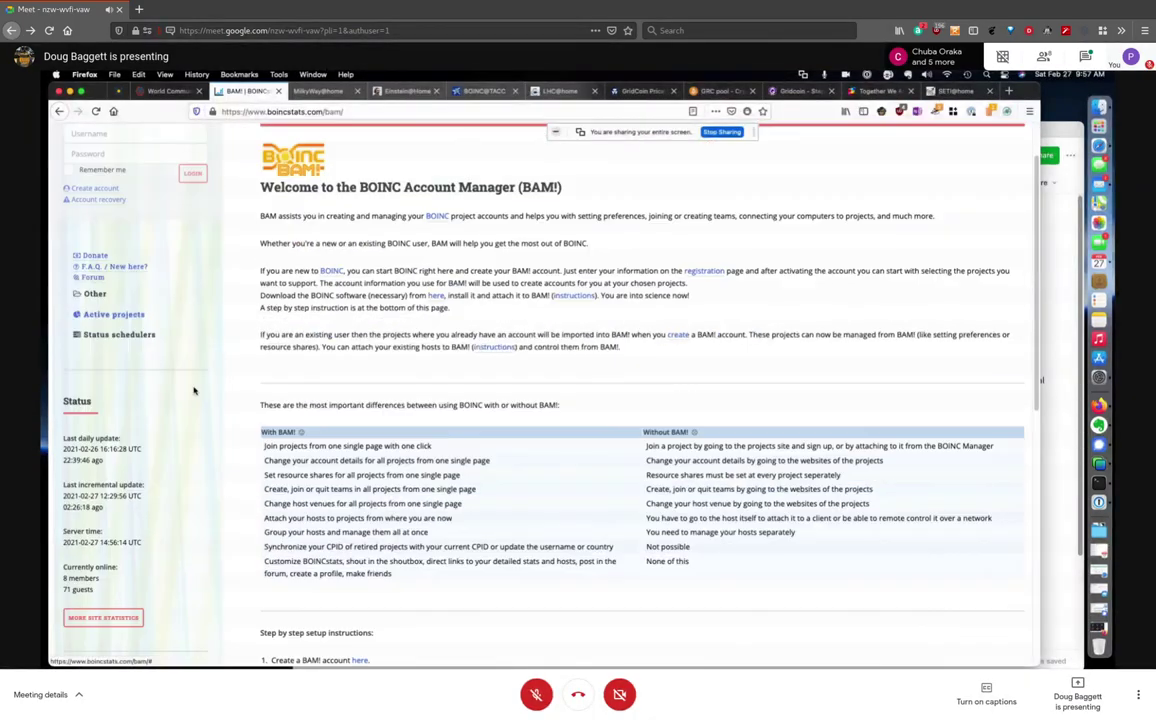
pyautogui.scroll(-3, 194, 390)
pyautogui.scroll(10, 196, 389)
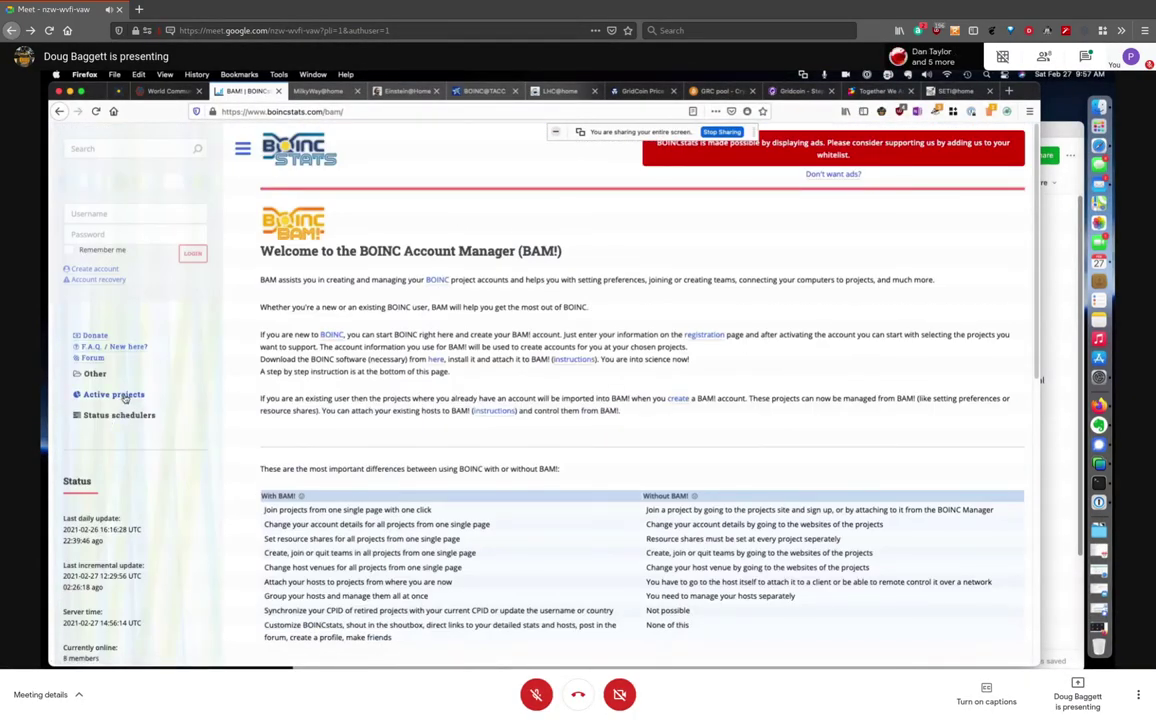
pyautogui.click(142, 394)
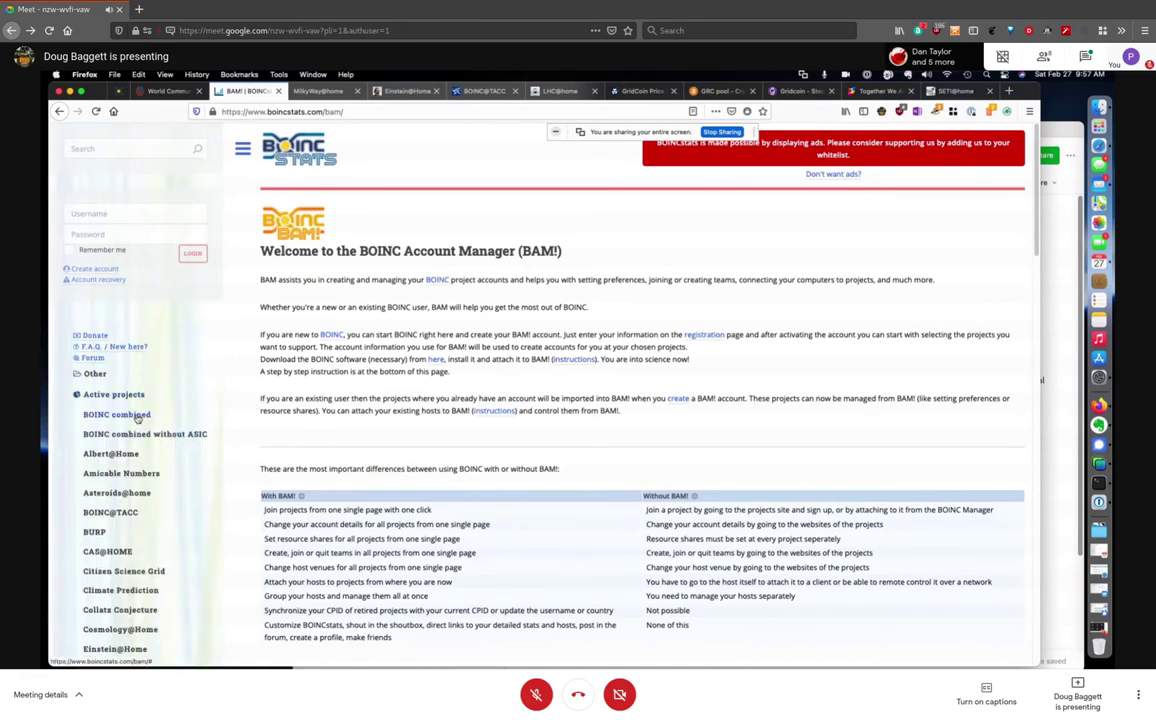
pyautogui.click(128, 433)
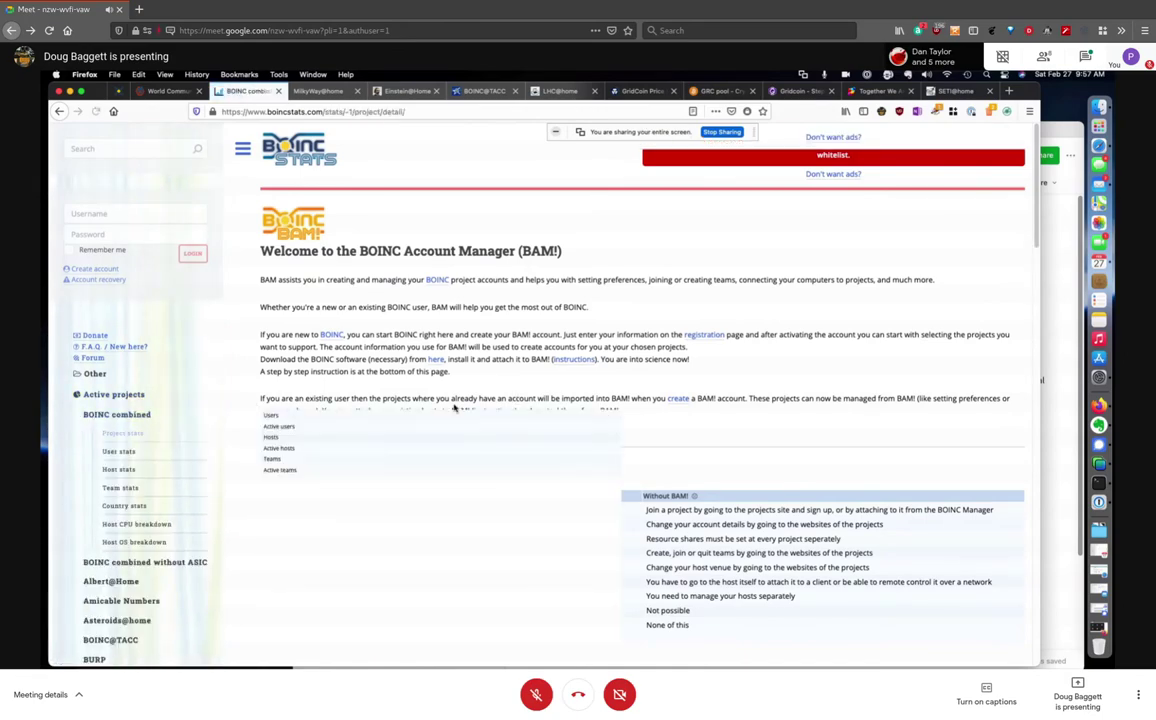
# Show the BOINC combined User stats Host OS breakdown, listing 3,174 operating systems
pyautogui.scroll(-1, 573, 413)
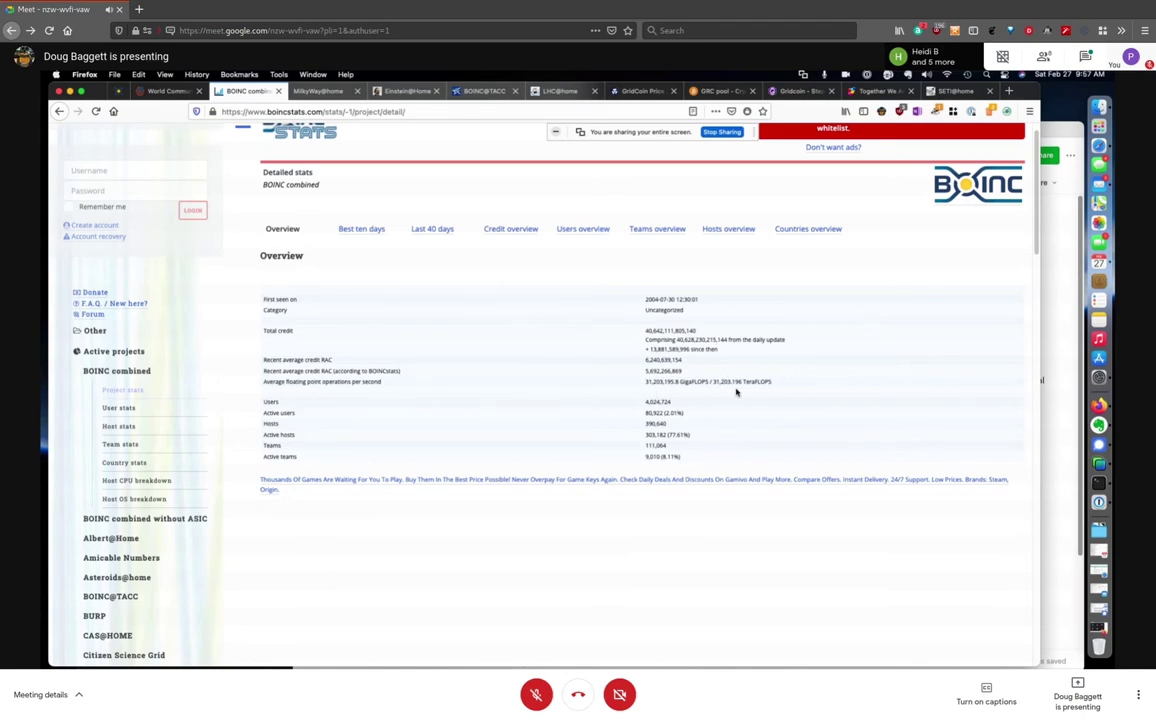
pyautogui.click(118, 408)
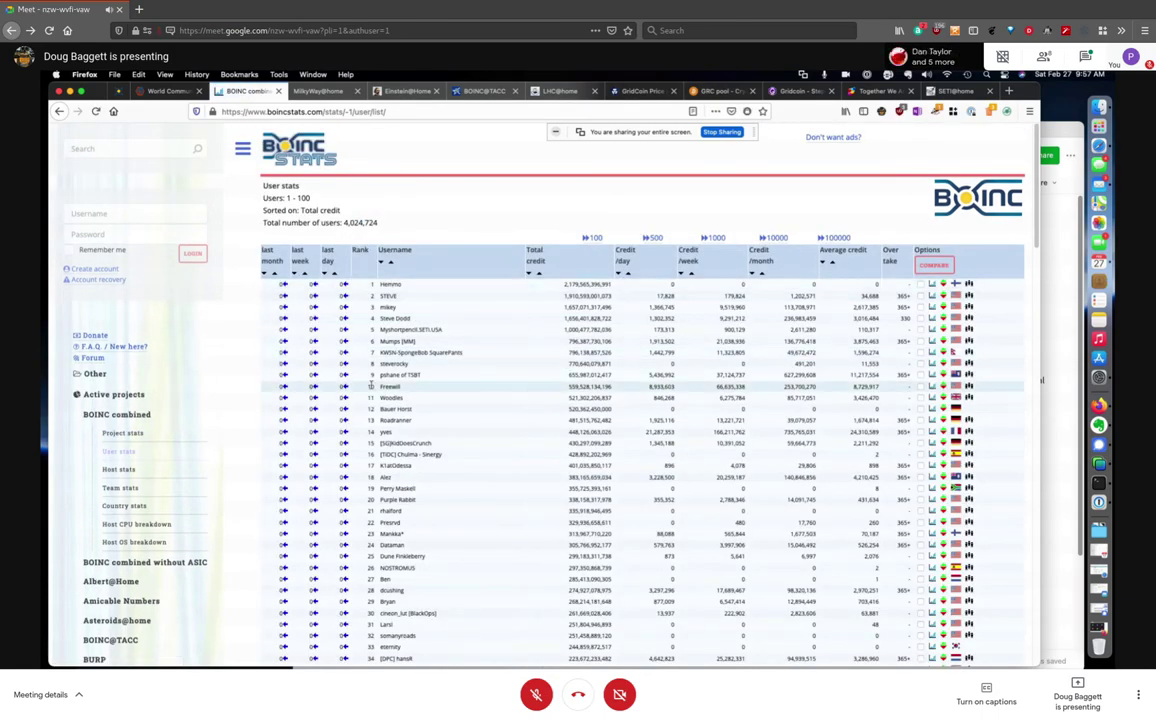
pyautogui.scroll(-3, 419, 435)
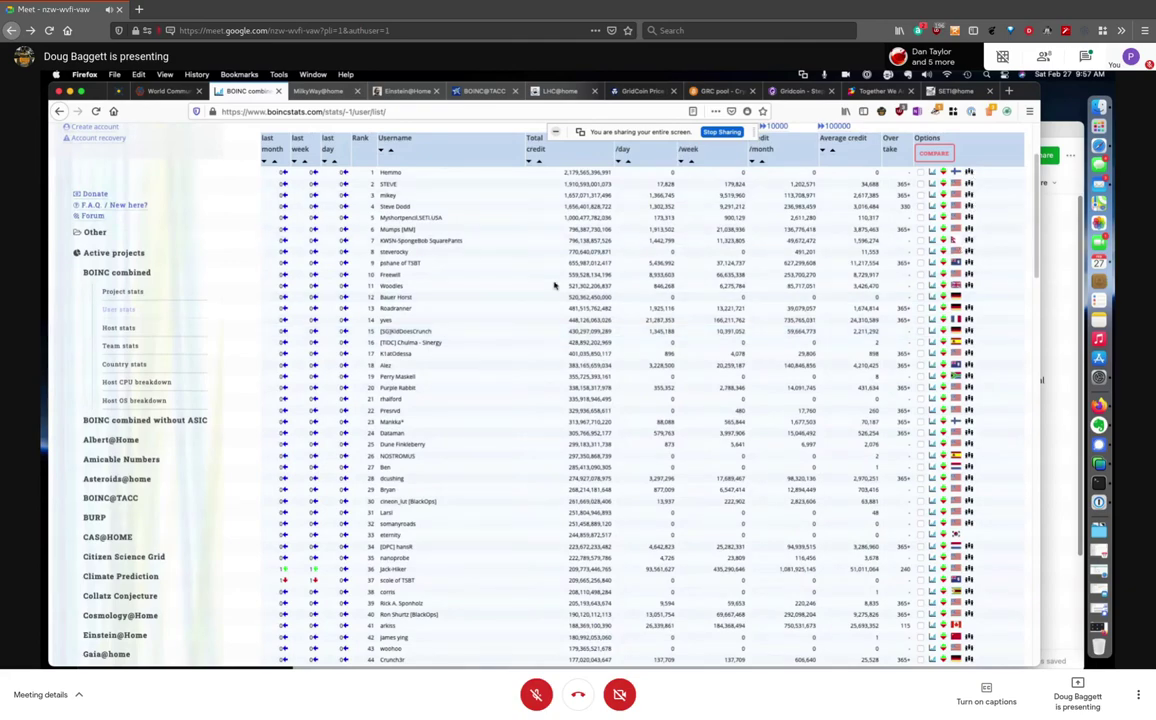
pyautogui.click(135, 400)
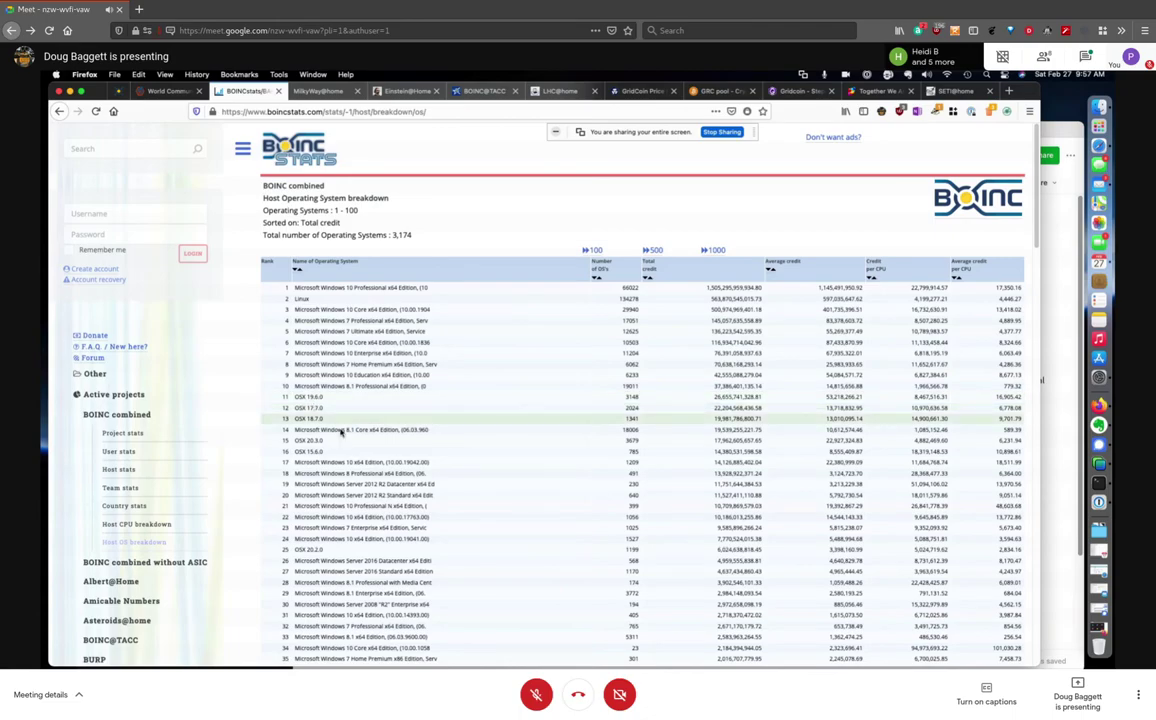
# Review the OS table, then show the BOINC combined Host CPU breakdown of 2,585 CPUs
pyautogui.scroll(-8, 411, 444)
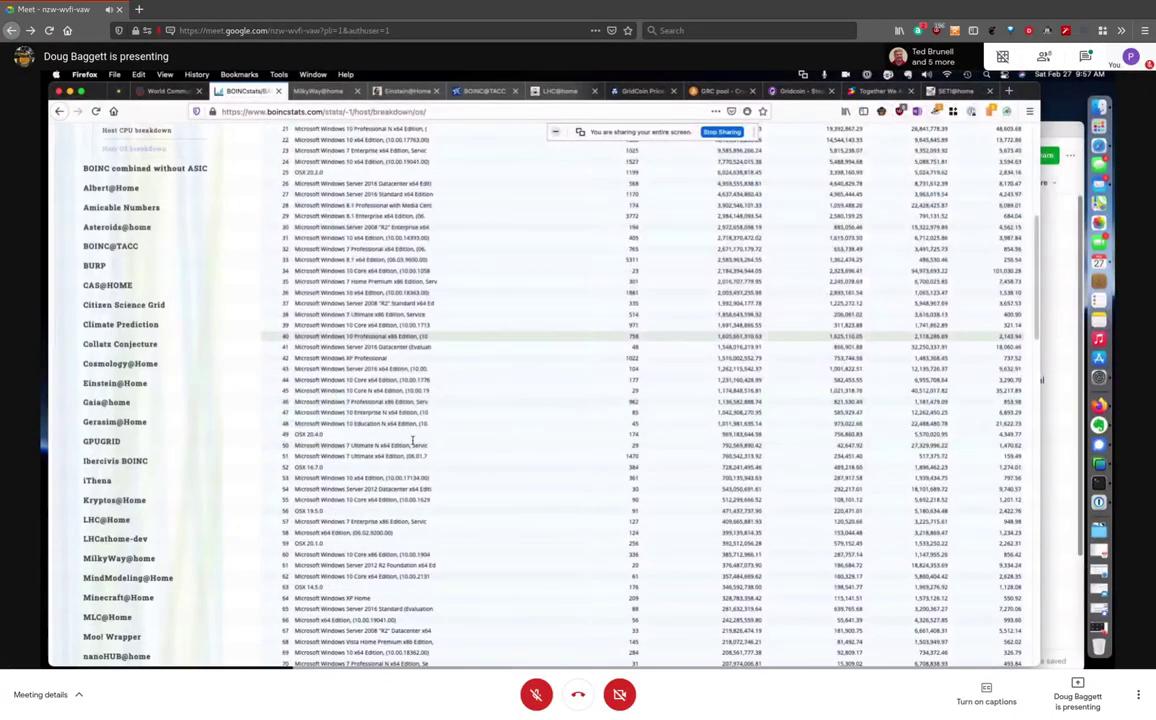
pyautogui.scroll(-5, 411, 444)
pyautogui.scroll(10, 411, 440)
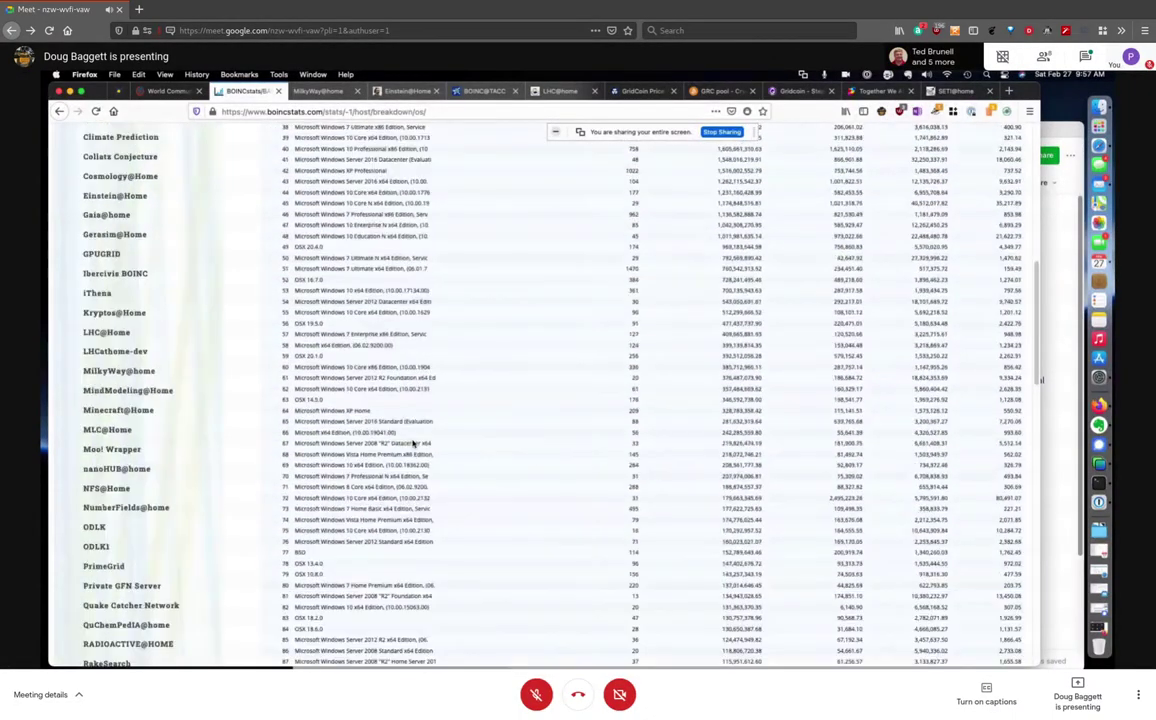
pyautogui.scroll(3, 411, 440)
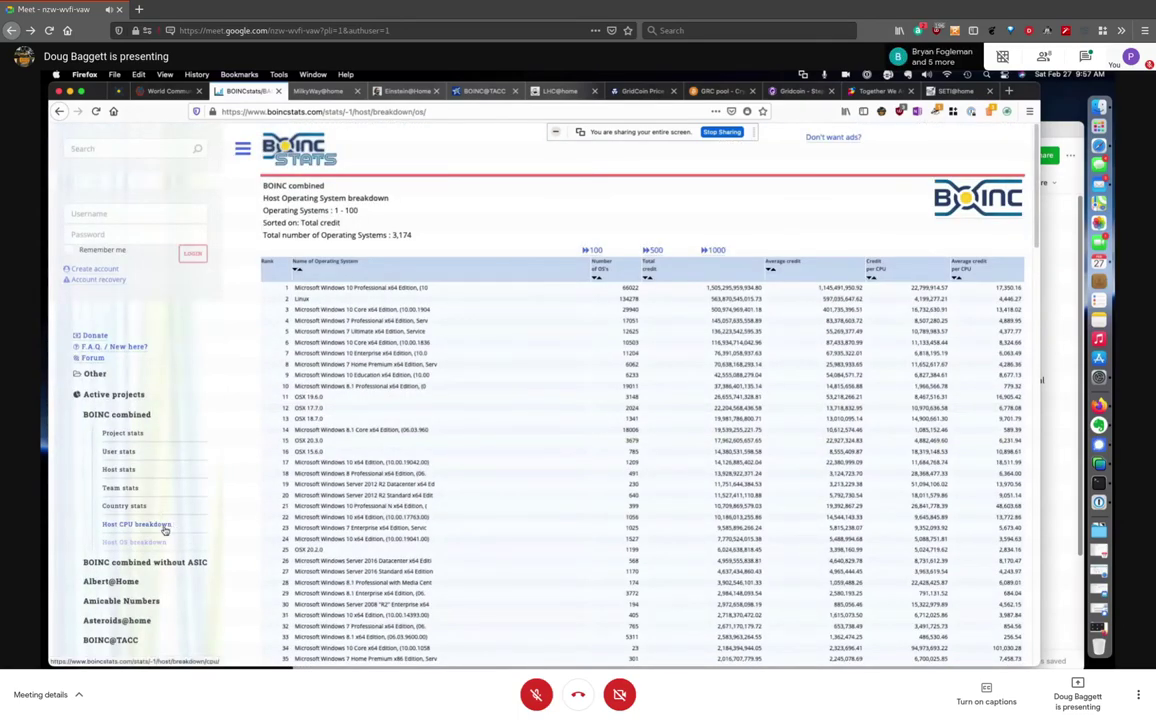
pyautogui.click(268, 516)
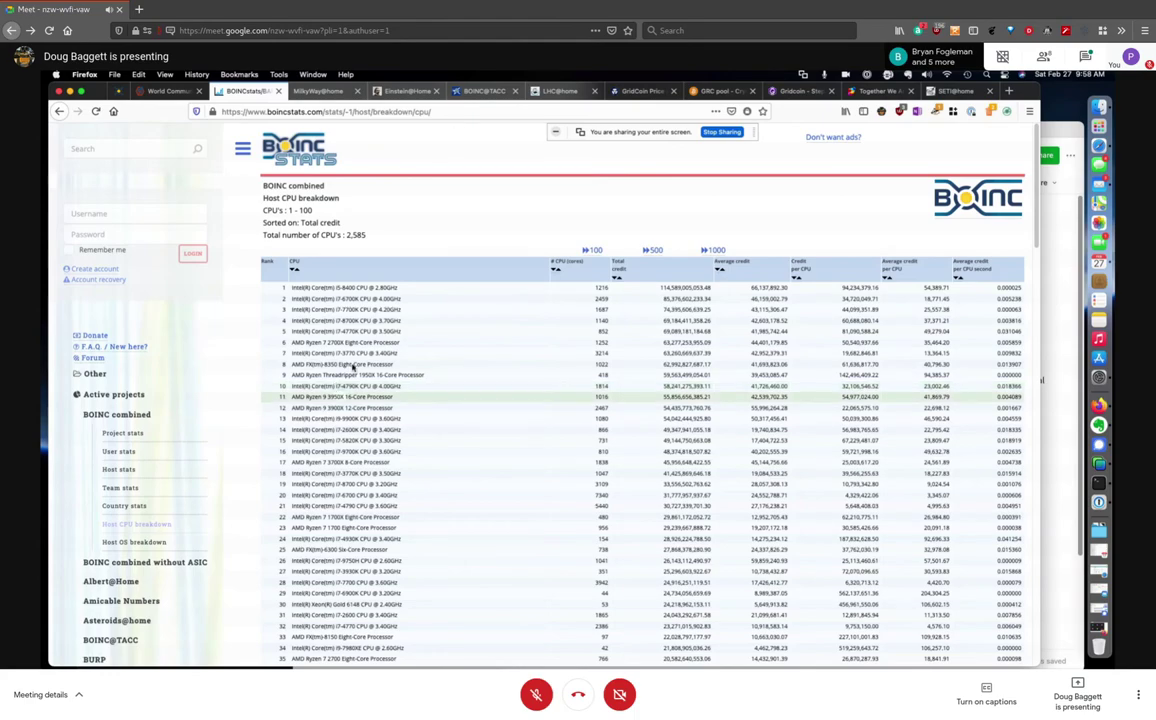
pyautogui.scroll(-10, 350, 582)
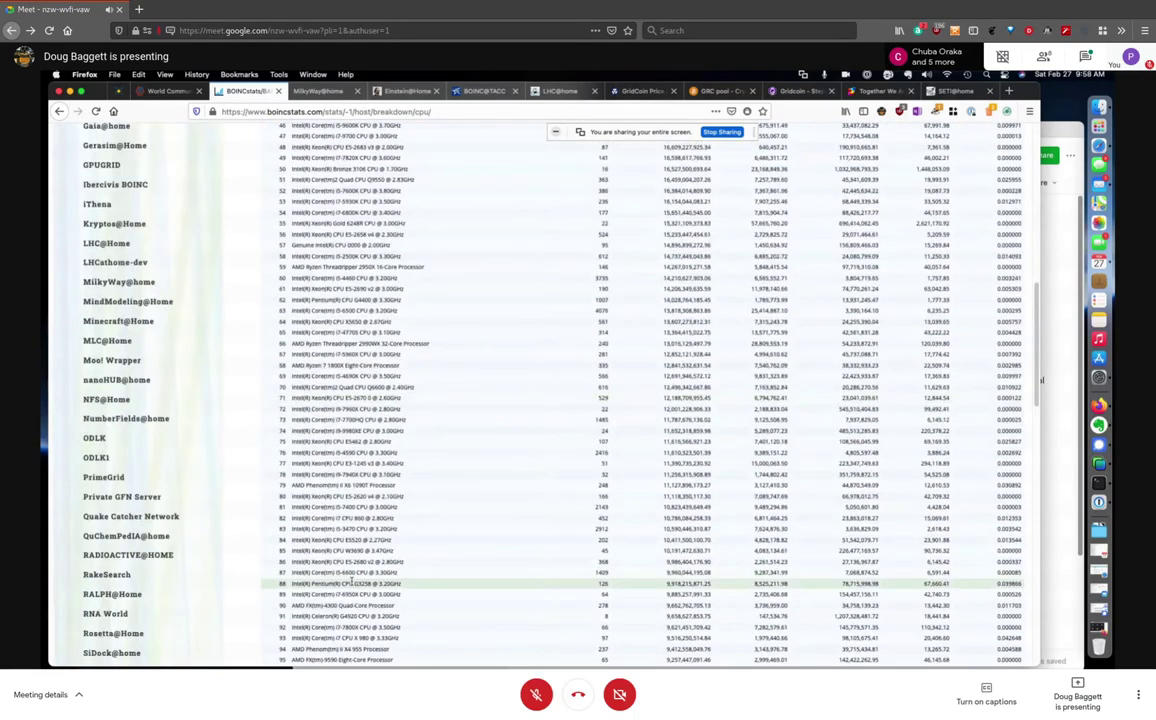
pyautogui.scroll(-3, 352, 582)
pyautogui.scroll(6, 355, 437)
pyautogui.scroll(5, 355, 437)
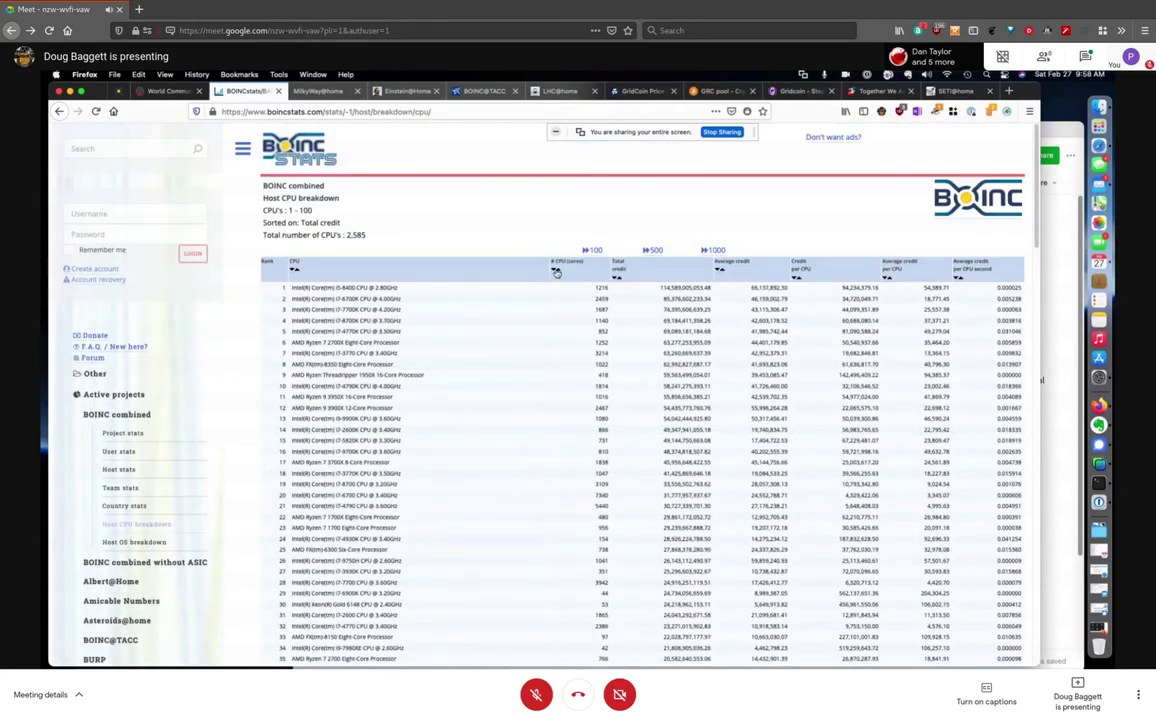
# Sort the BOINC combined CPU breakdown descending by # CPU (cores)
pyautogui.click(555, 270)
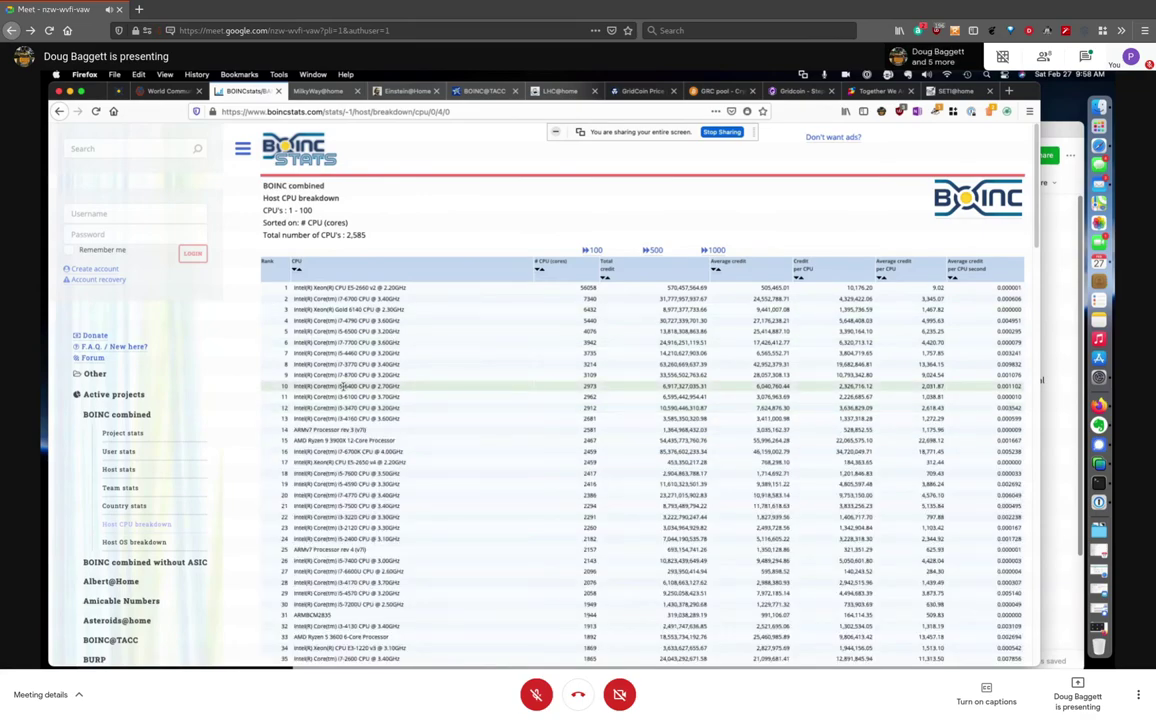
pyautogui.scroll(-3, 330, 440)
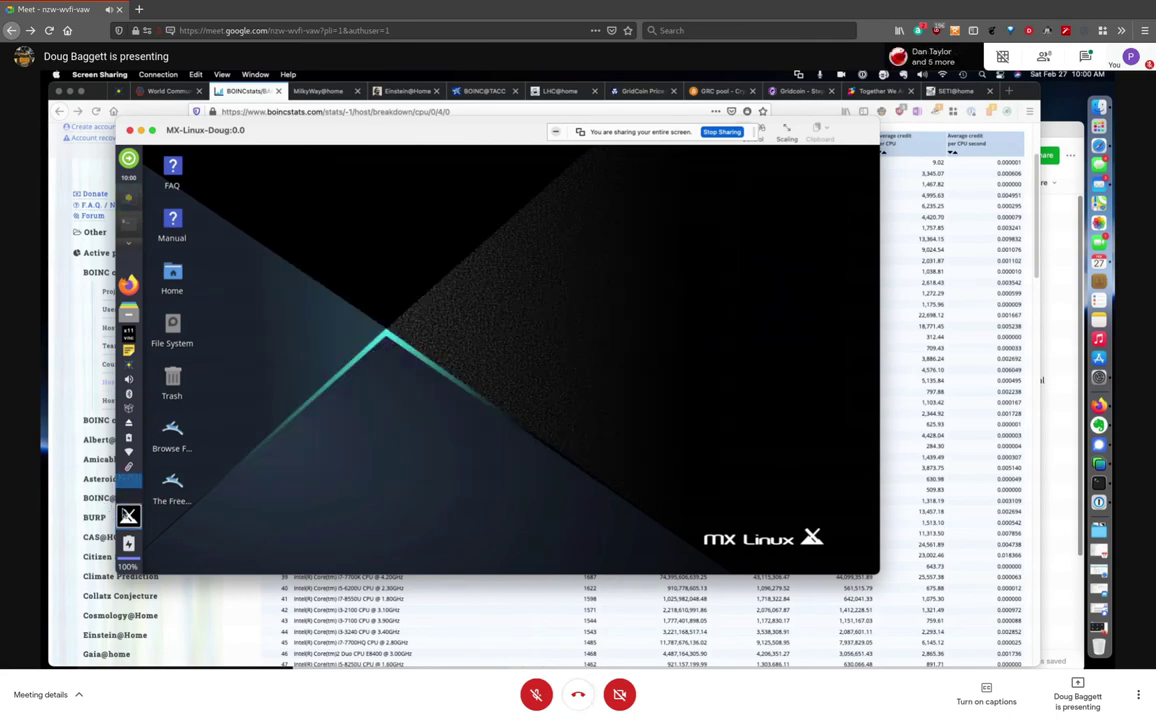
# Turn on the meeting microphone and minimise the MX Linux remote desktop window
pyautogui.hotkey('ctrl', 'd')
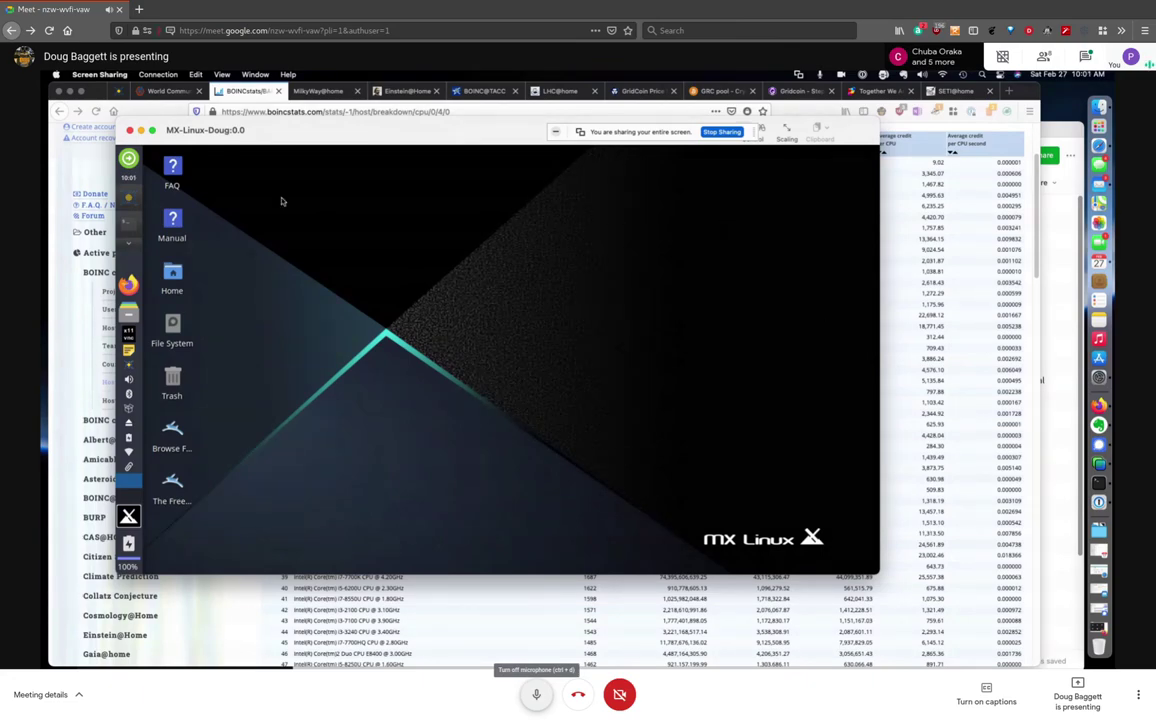
pyautogui.click(141, 133)
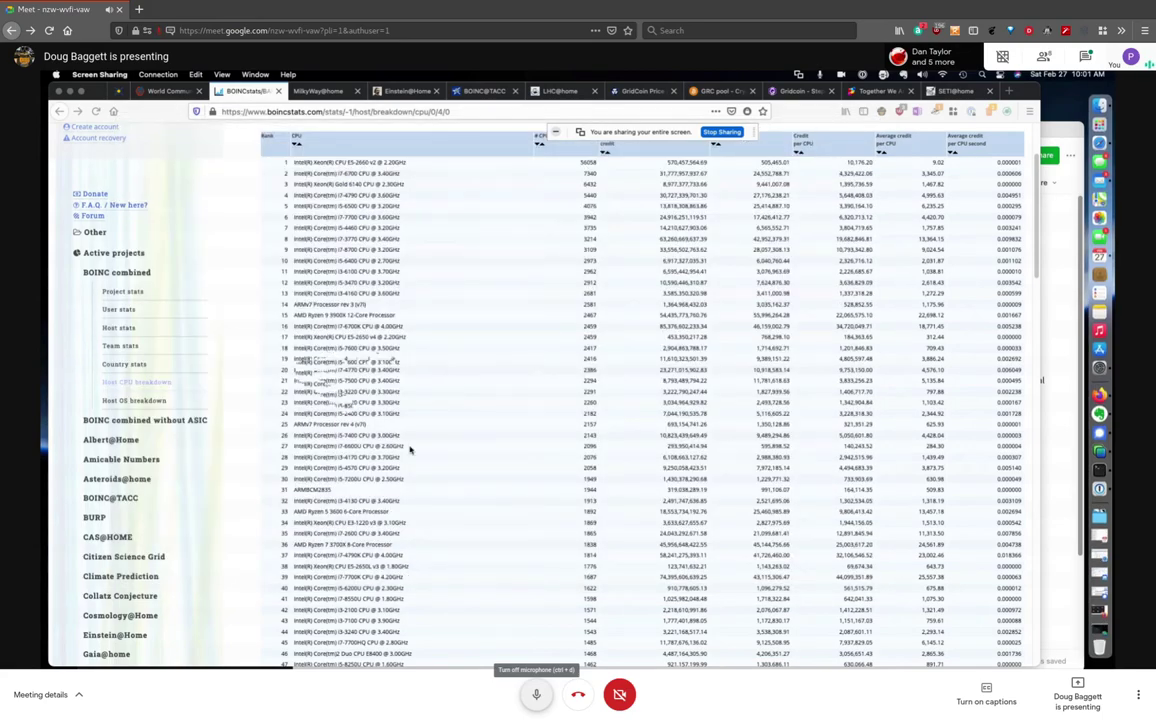
# Mute, unmute, then mute the Meet microphone again as World Community Grid is shown
pyautogui.scroll(-2, 412, 450)
pyautogui.scroll(3, 412, 450)
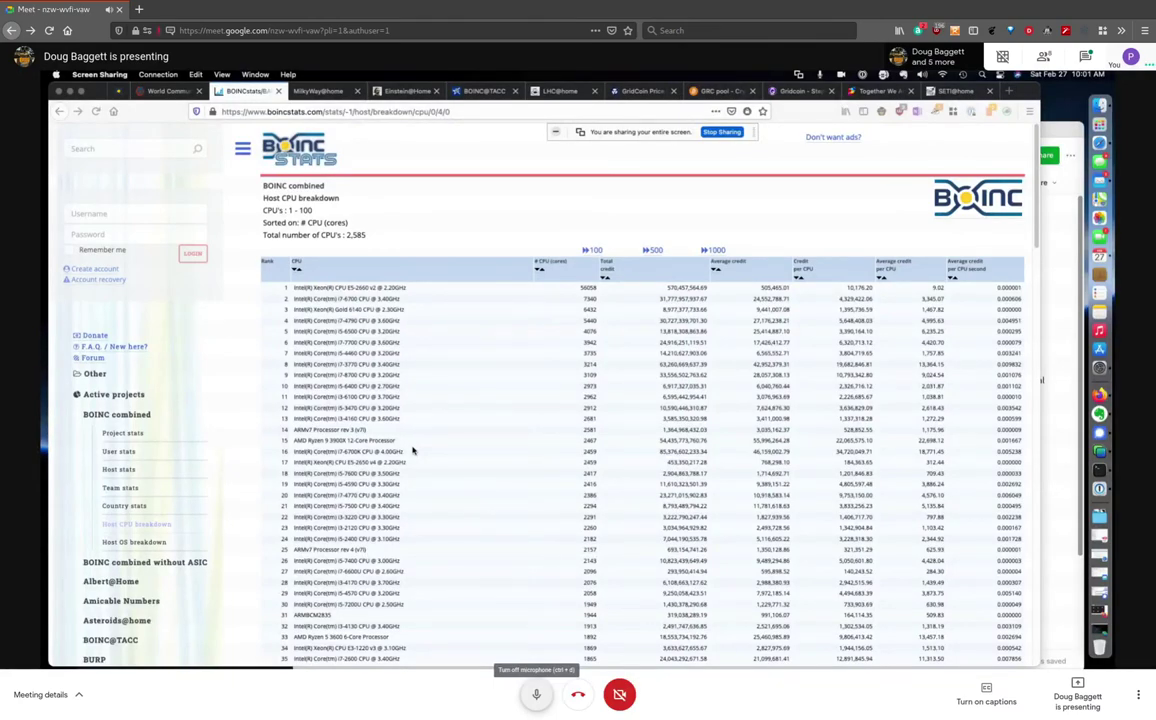
pyautogui.click(536, 694)
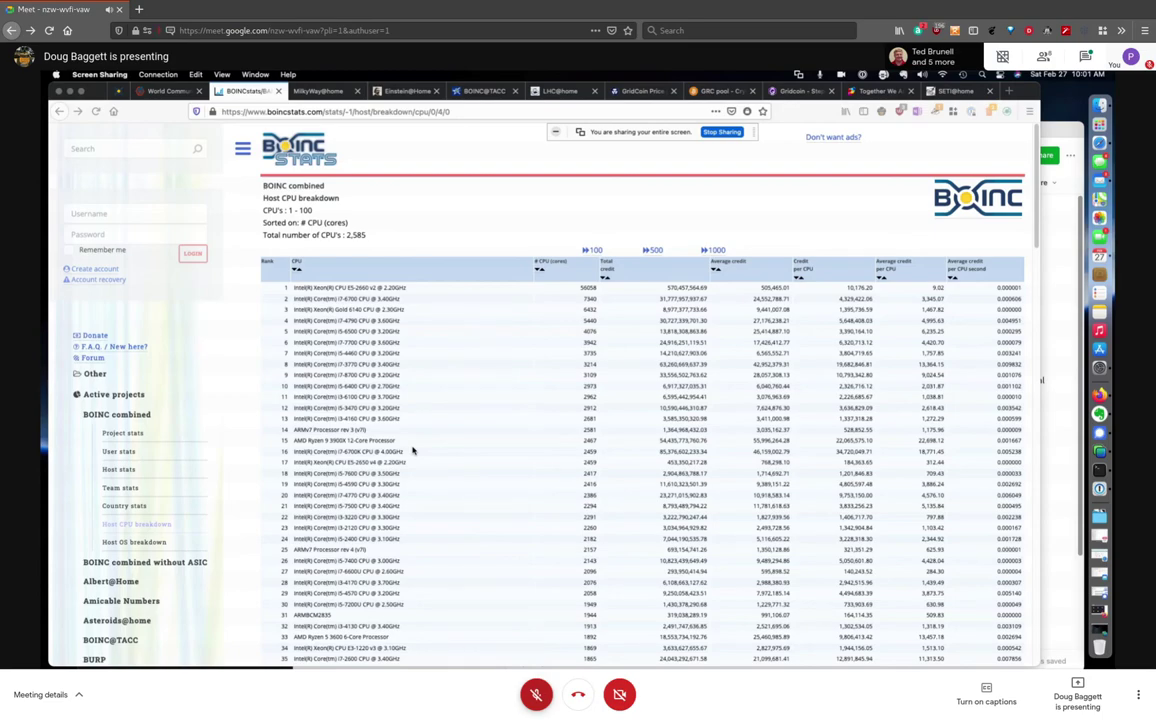
pyautogui.click(536, 694)
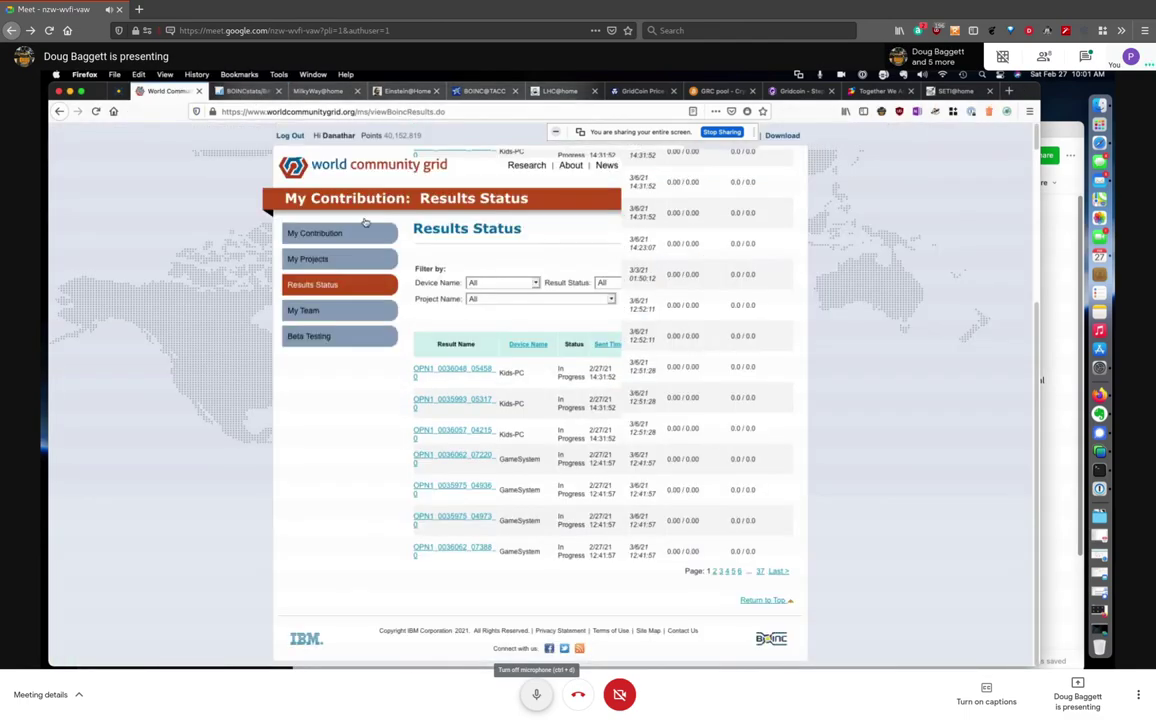
pyautogui.click(536, 694)
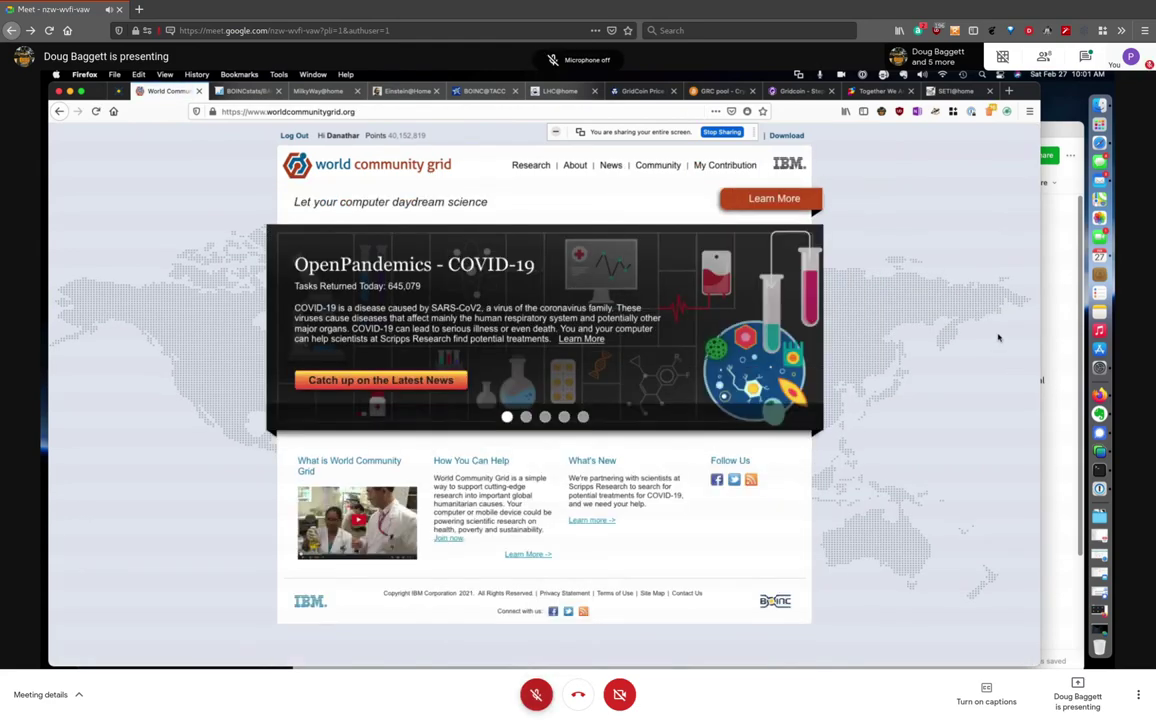